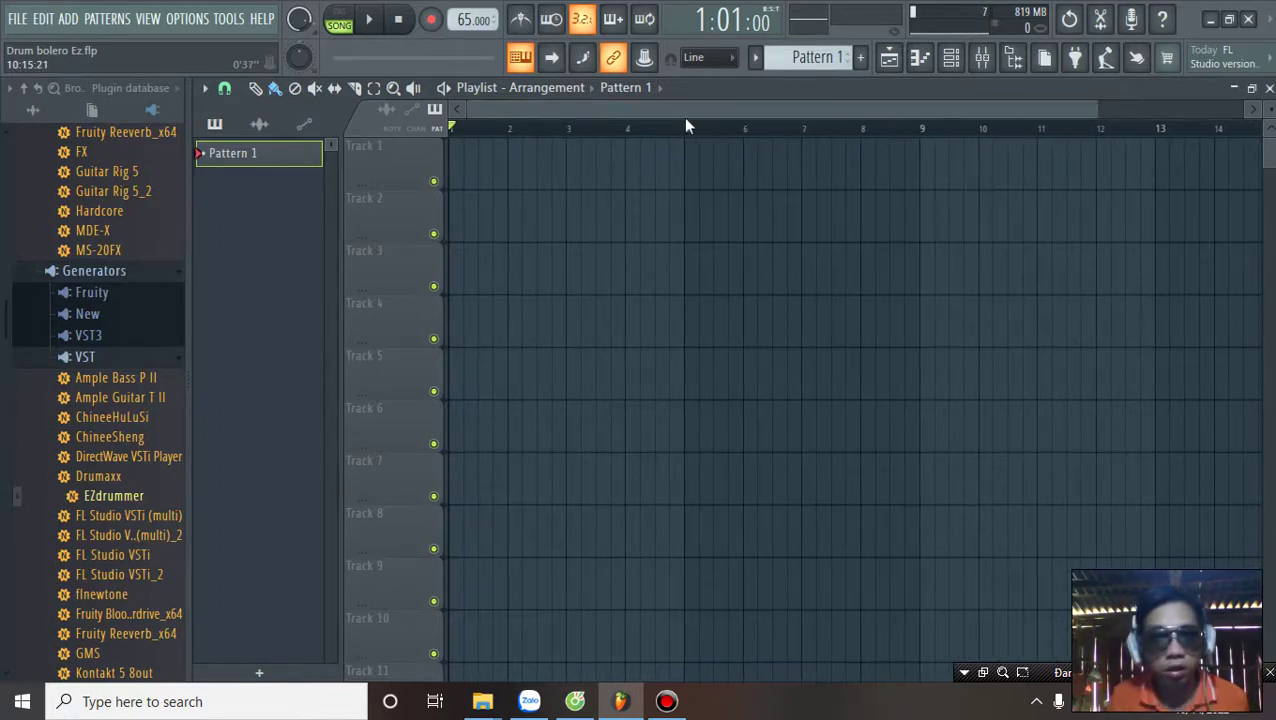
left_click_drag(648, 113, 610, 113)
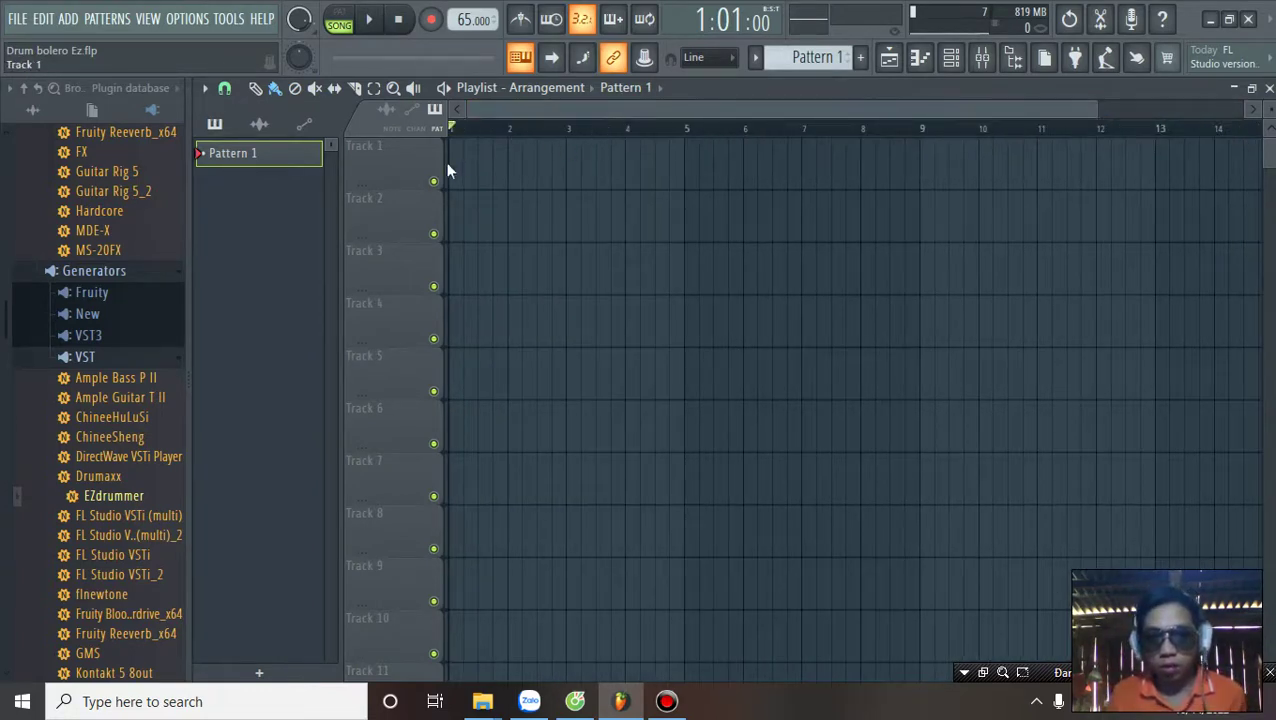
scroll(462, 138, "up", 3)
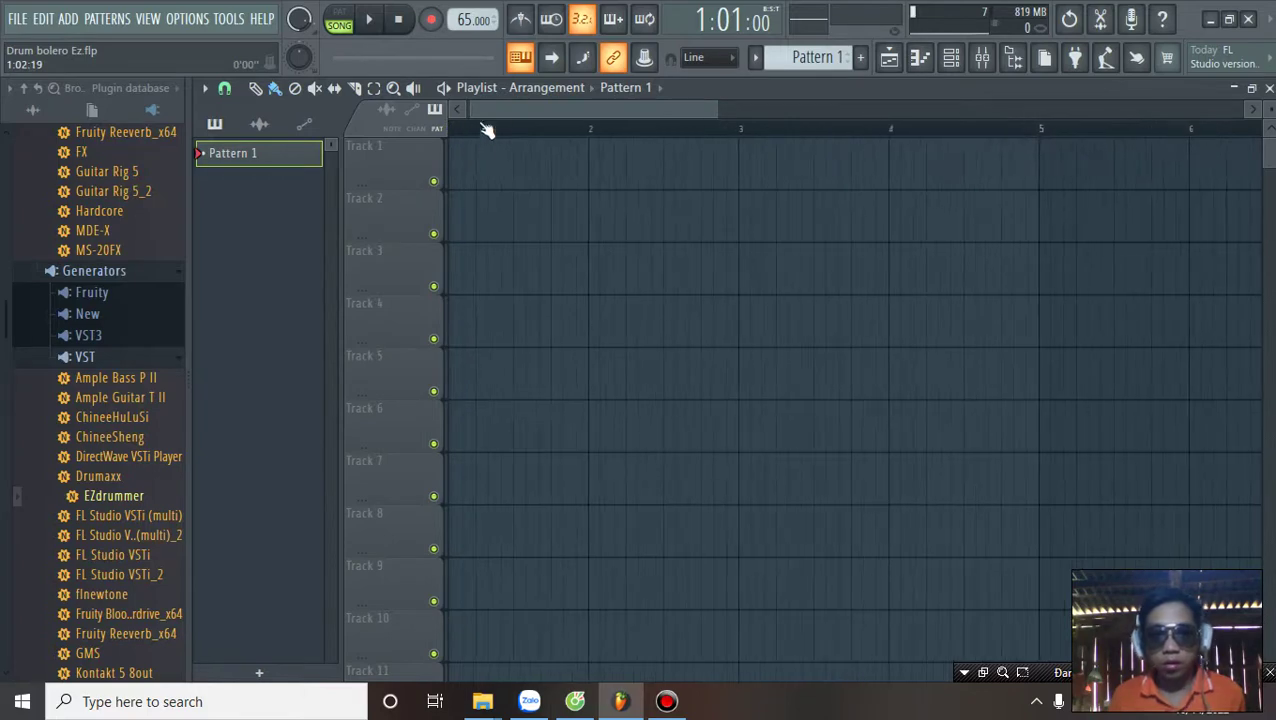
left_click_drag(509, 117, 488, 112)
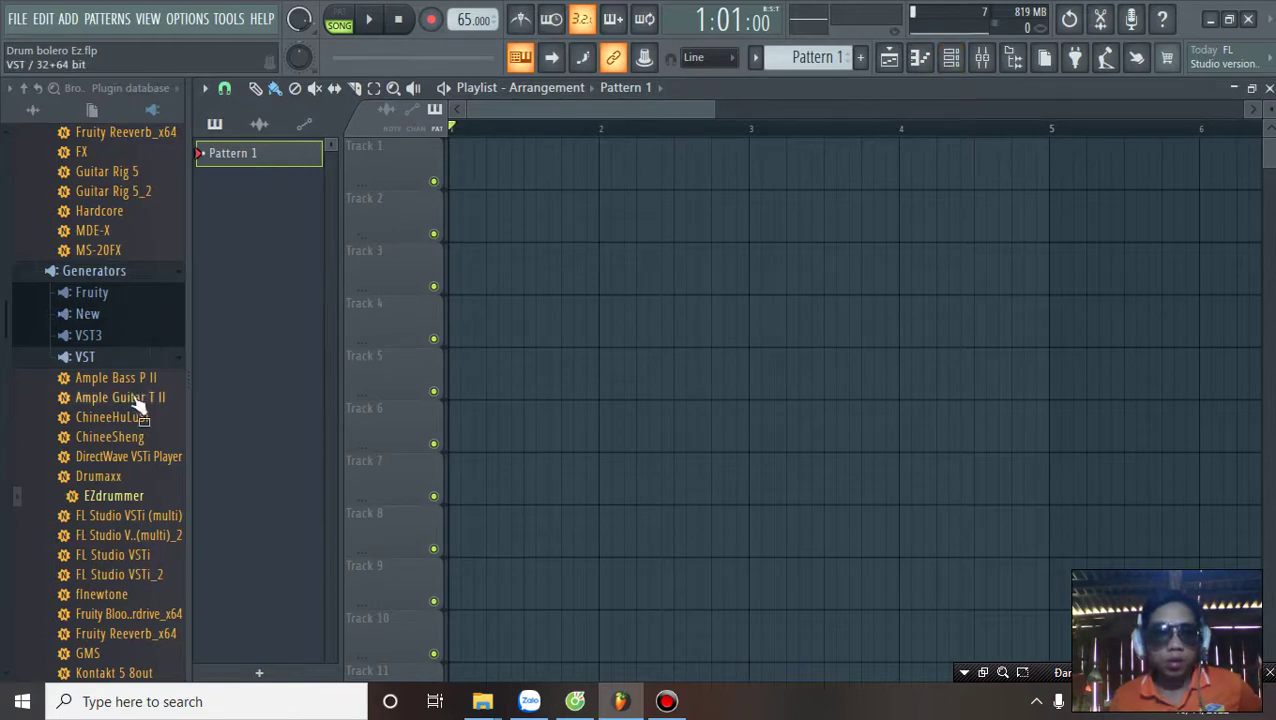
scroll(137, 404, "up", 5)
scroll(137, 404, "down", 10)
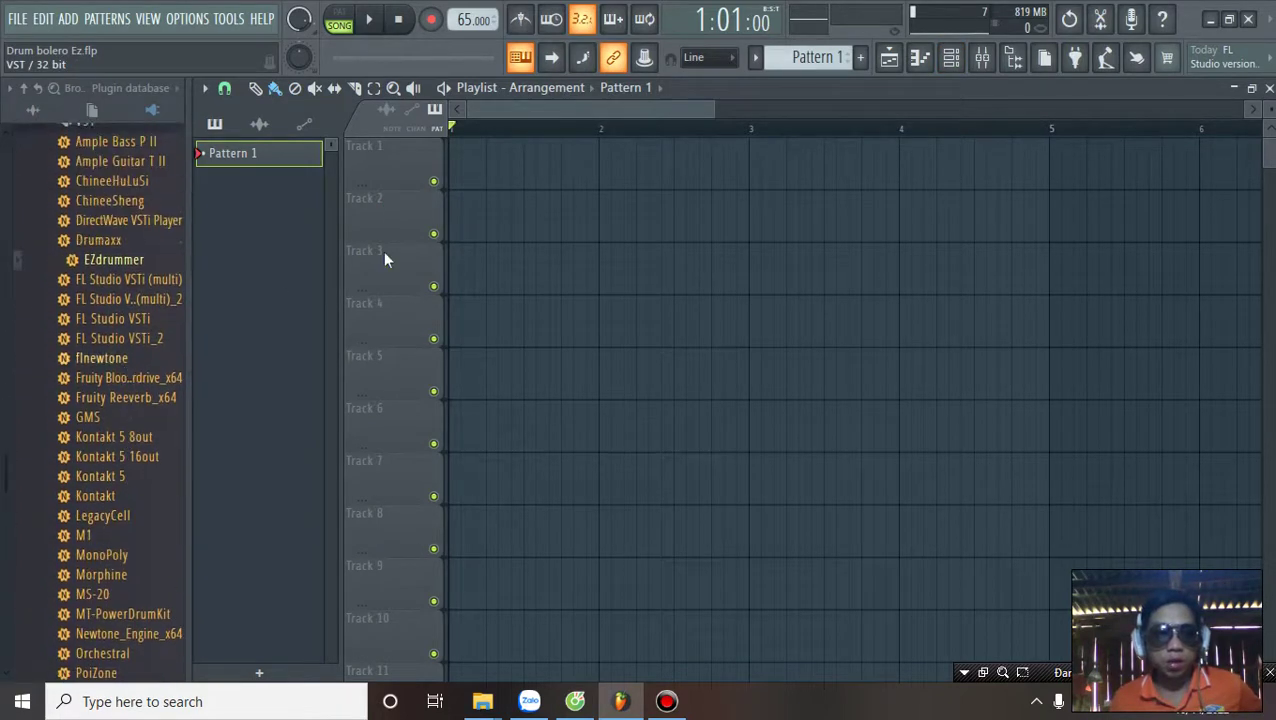
Step: Open the EZdrummer instrument, audition its snare, kick, hi-hat and toms, and close the instrument and channel rack
left_click(920, 58)
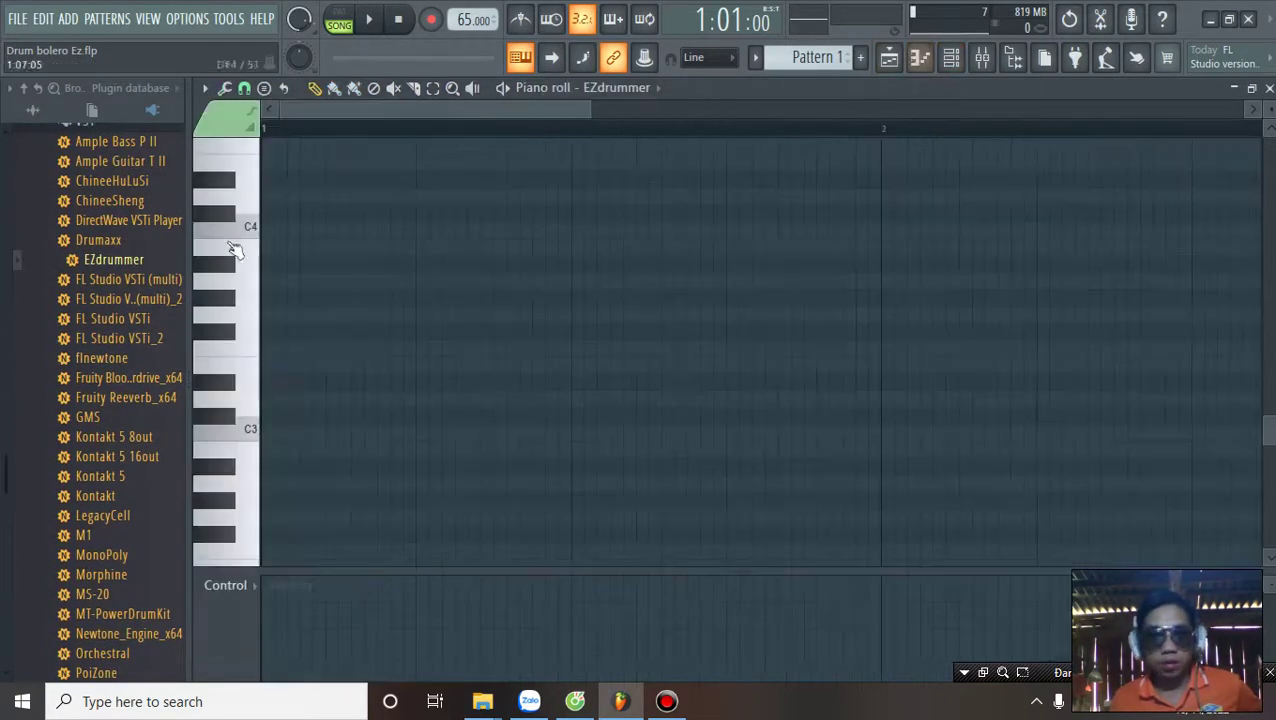
left_click(920, 60)
left_click(953, 60)
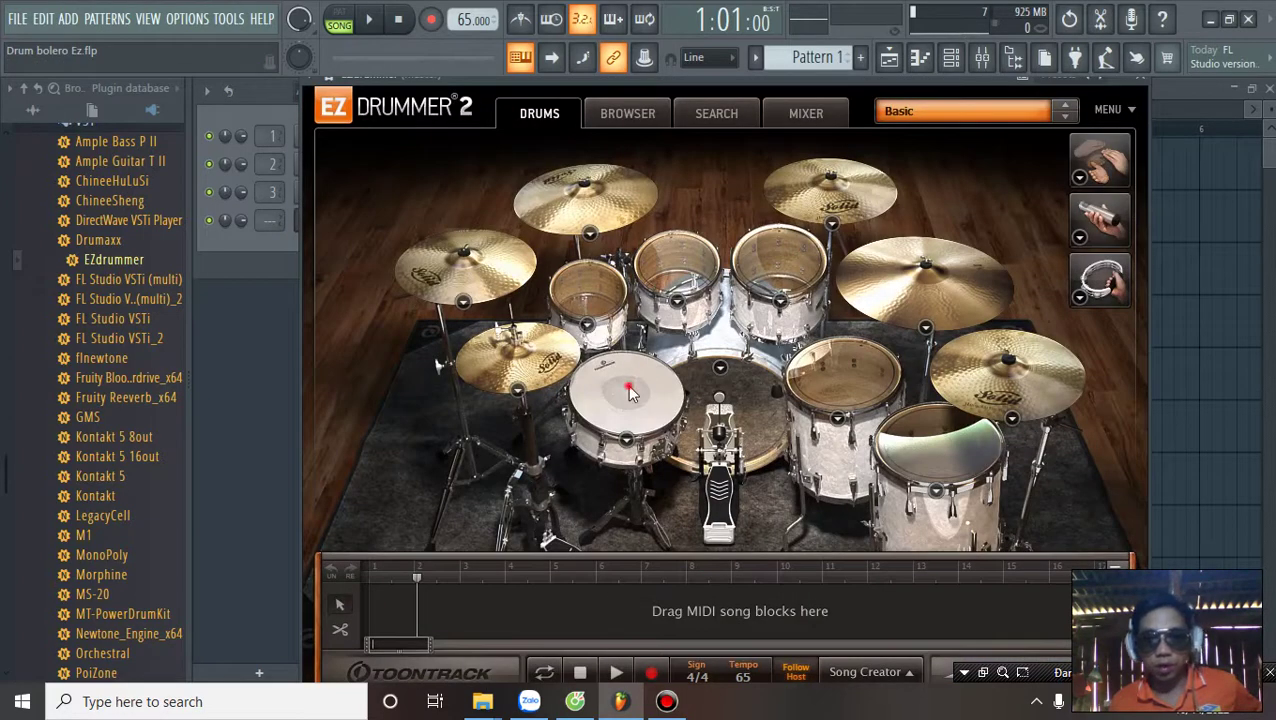
left_click(629, 387)
left_click(731, 449)
left_click(532, 348)
left_click(571, 293)
left_click(662, 270)
left_click(787, 268)
left_click(845, 385)
left_click(935, 443)
left_click(742, 447)
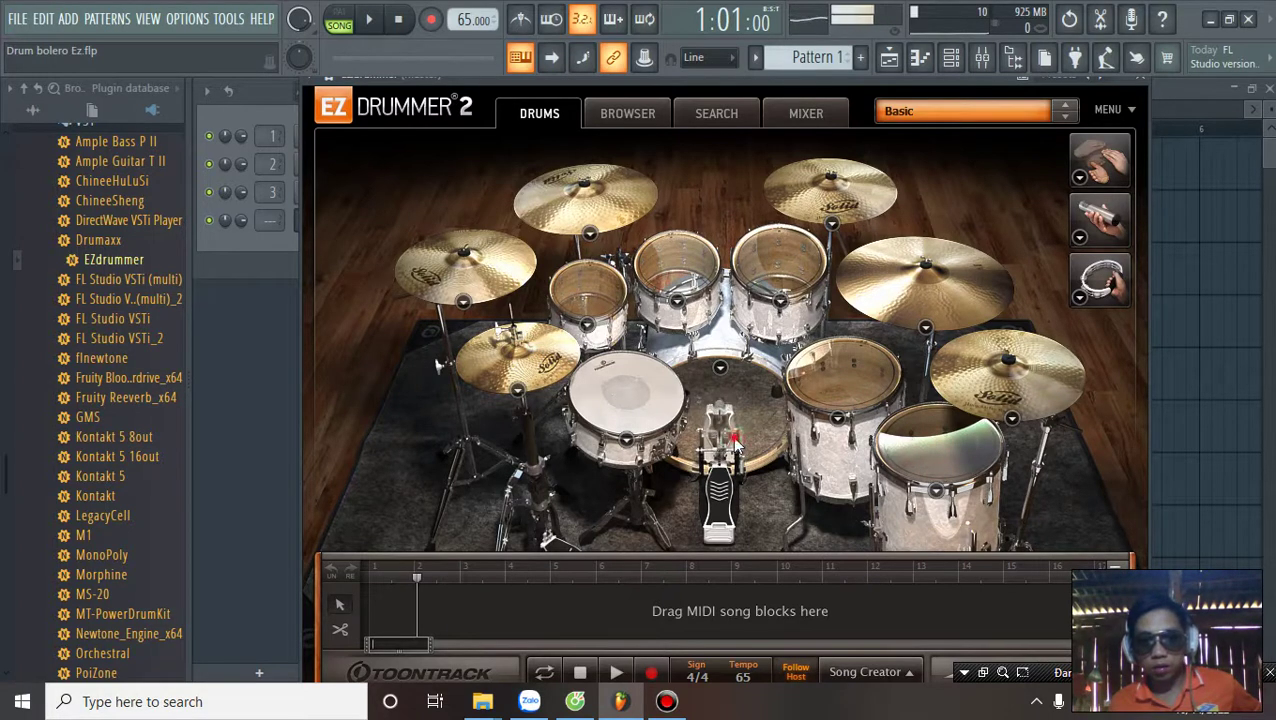
left_click(598, 292)
left_click(670, 265)
left_click(775, 262)
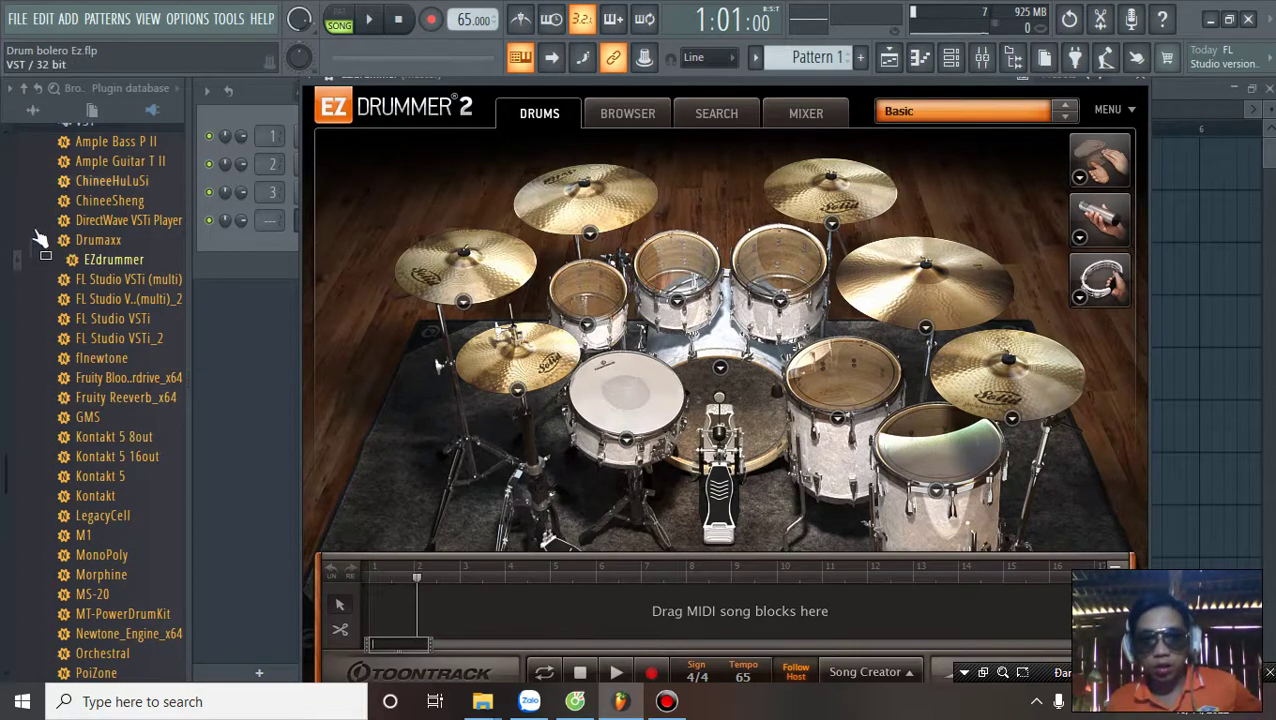
left_click(1143, 80)
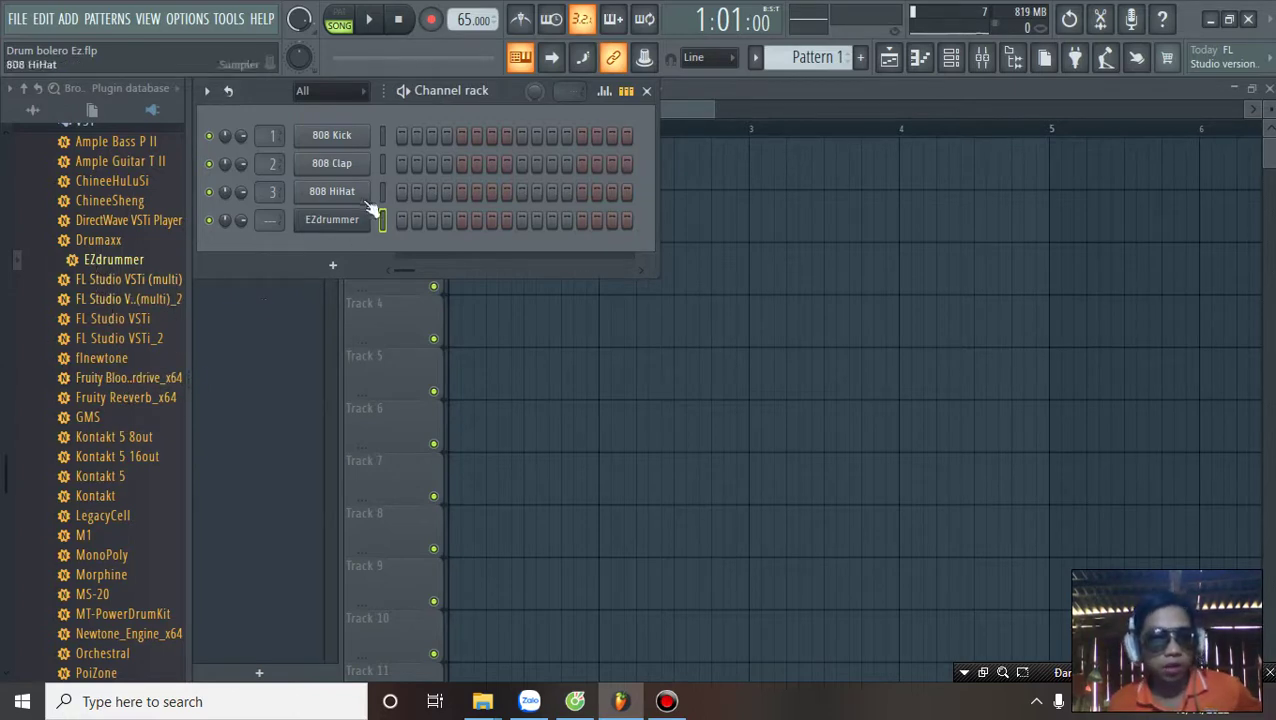
key("F6")
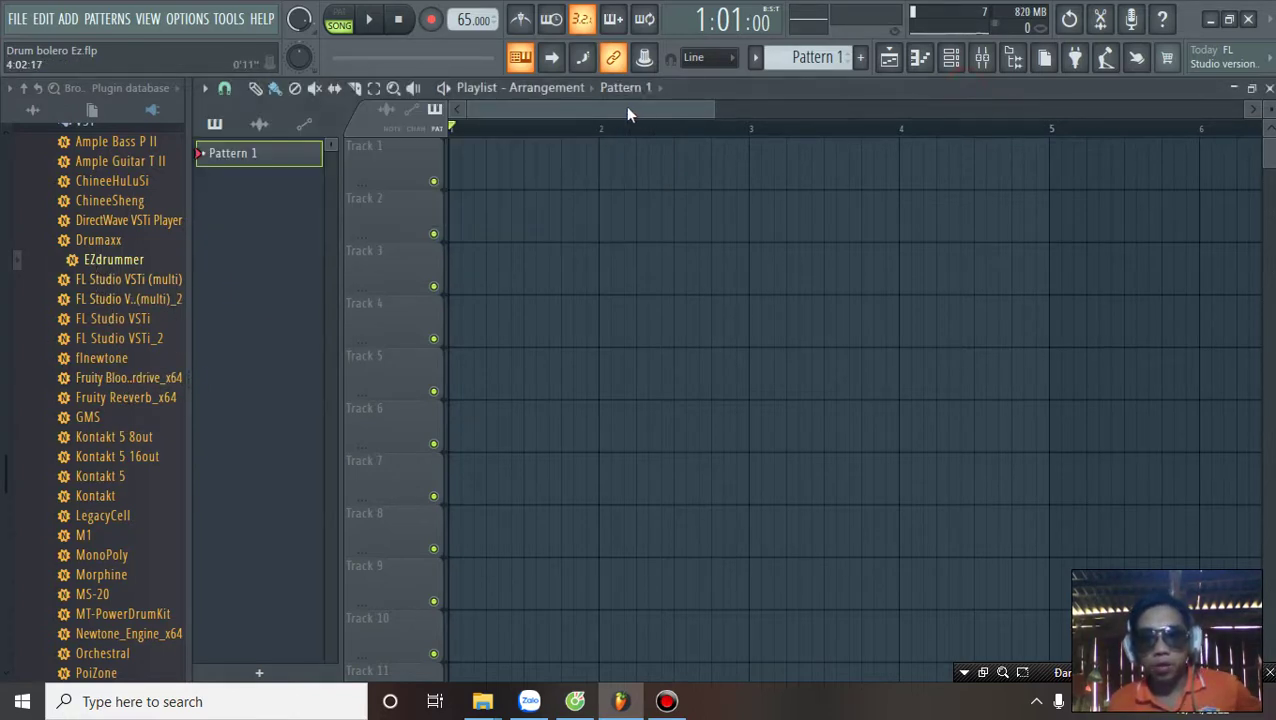
mouse_move(708, 118)
left_mouse_down()
mouse_move(712, 108)
mouse_move(645, 109)
mouse_move(731, 108)
mouse_move(690, 116)
left_mouse_up()
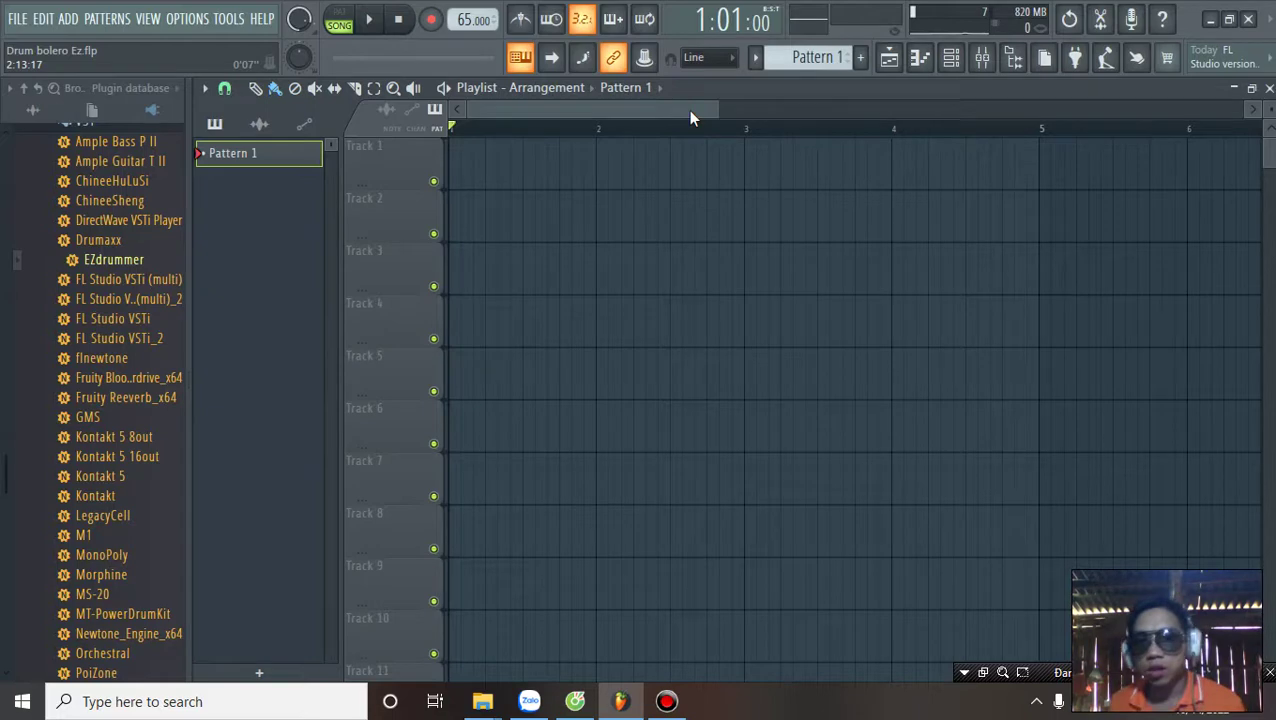
mouse_move(690, 111)
left_mouse_down()
mouse_move(661, 110)
mouse_move(712, 108)
mouse_move(669, 106)
mouse_move(695, 109)
left_mouse_up()
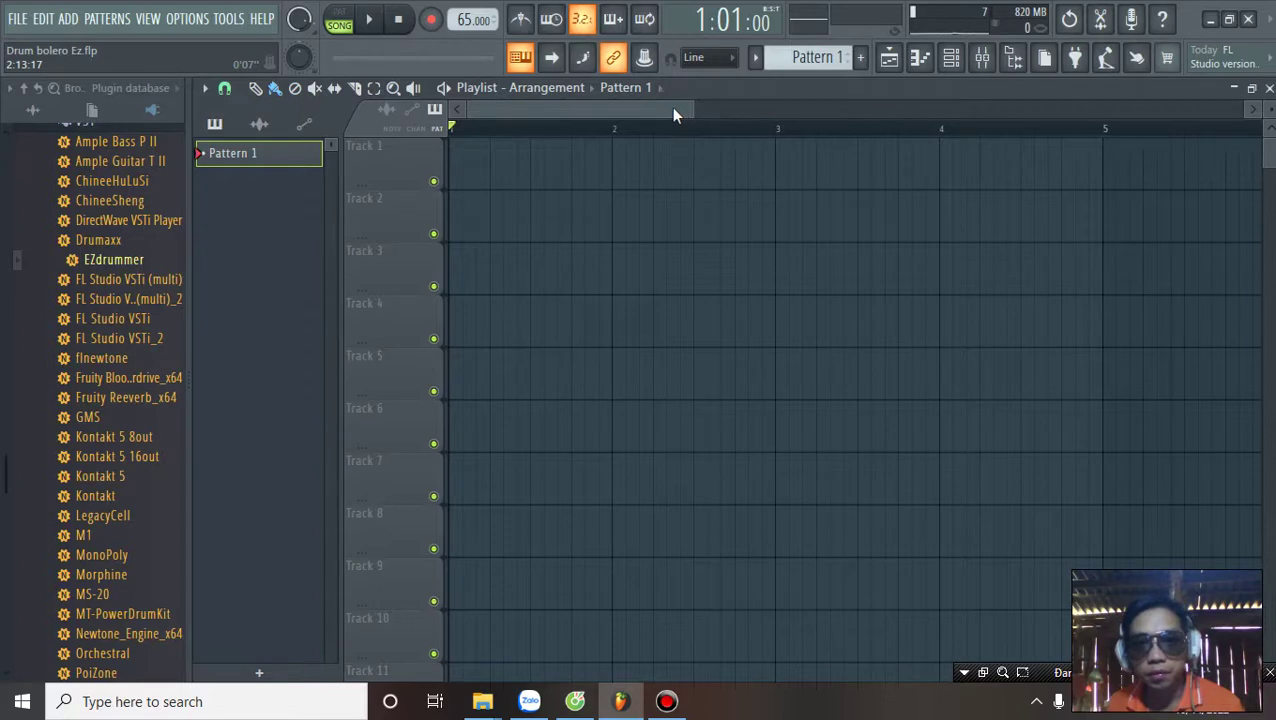
left_click(951, 57)
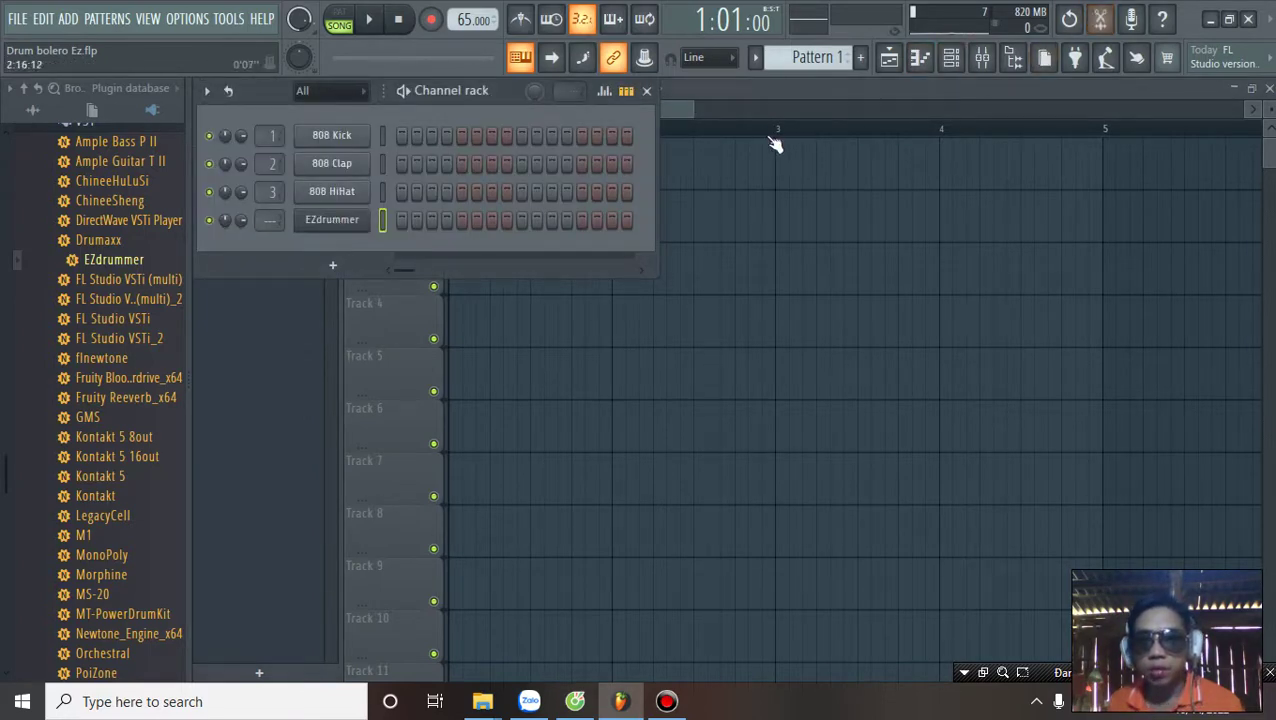
left_click(692, 106)
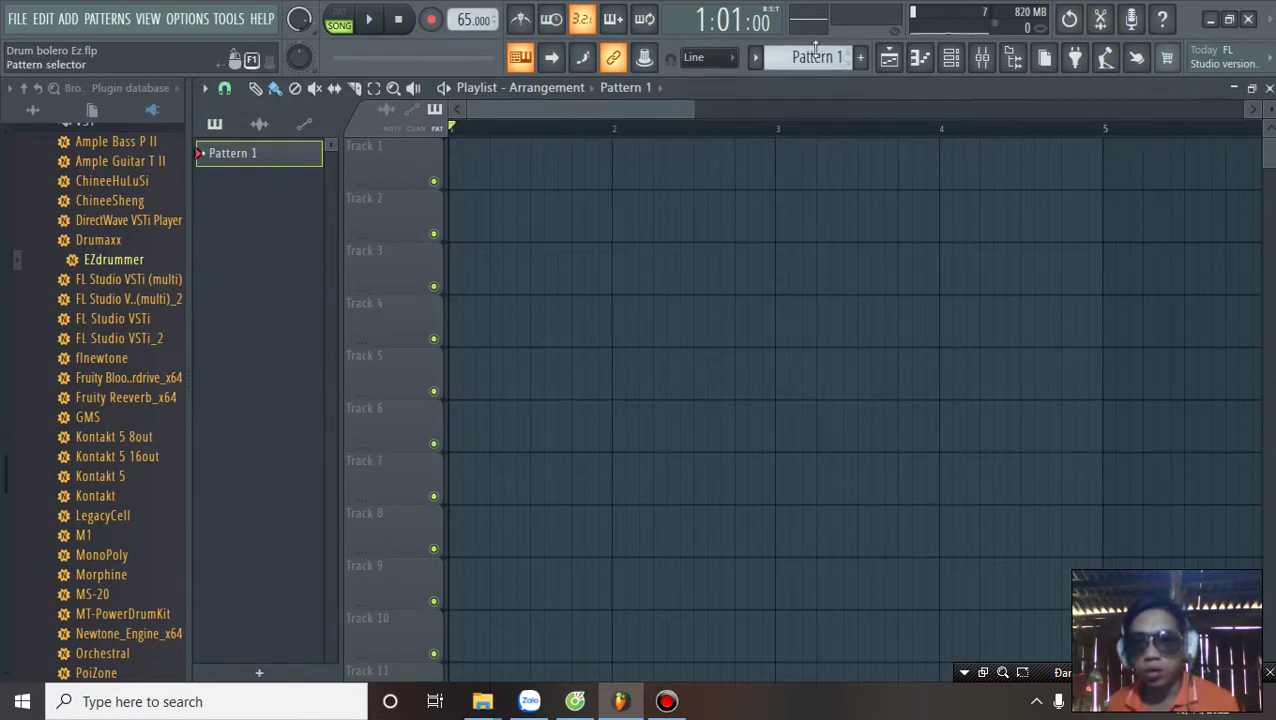
left_click(951, 57)
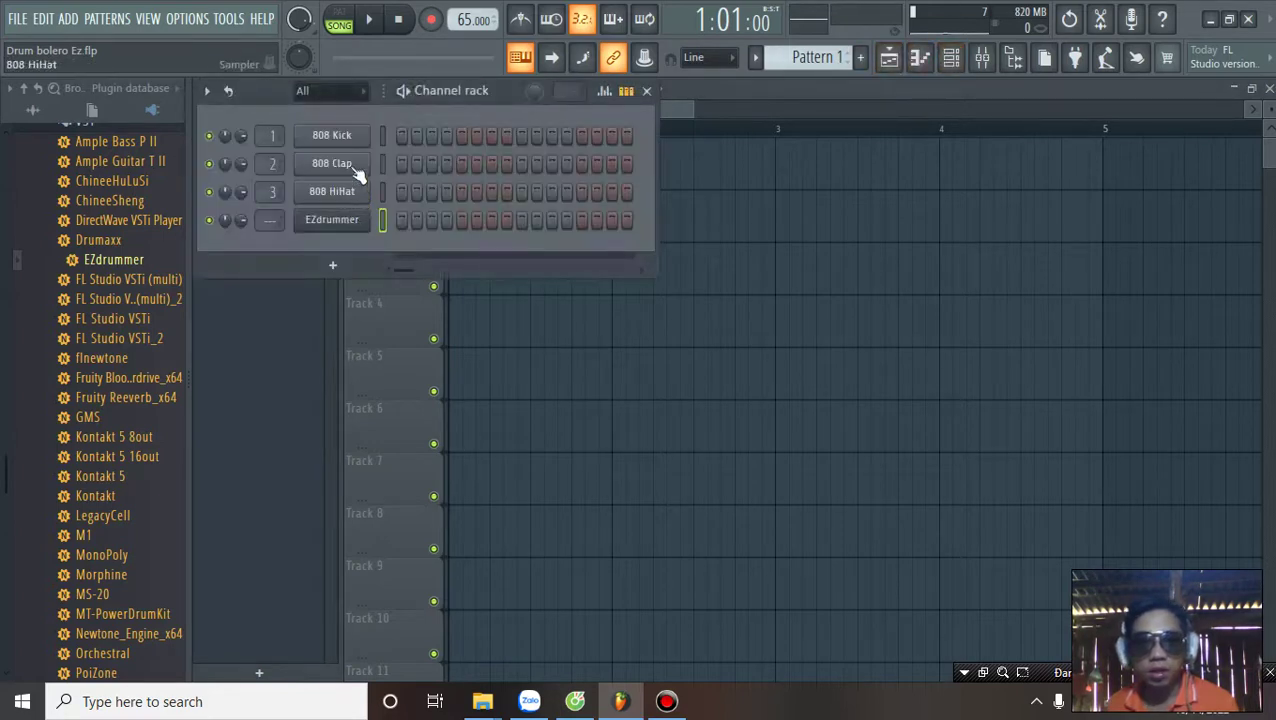
left_click(333, 228)
left_click(1148, 80)
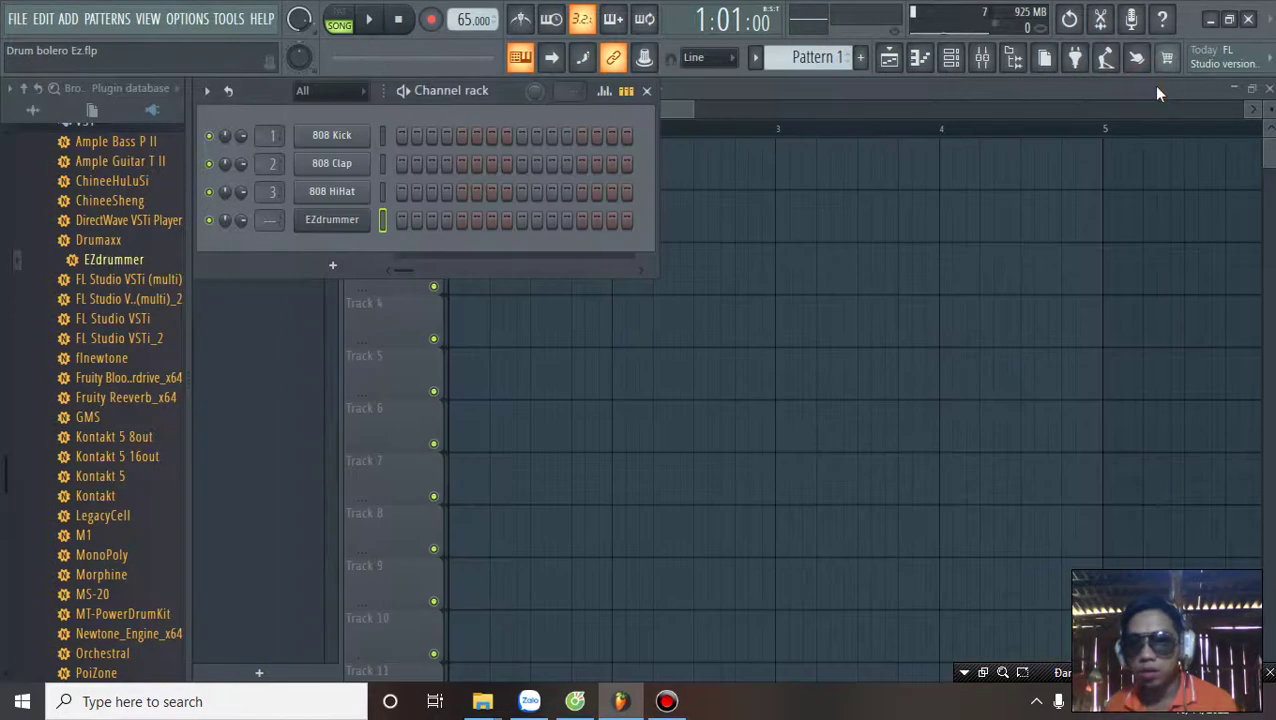
left_click(1156, 88)
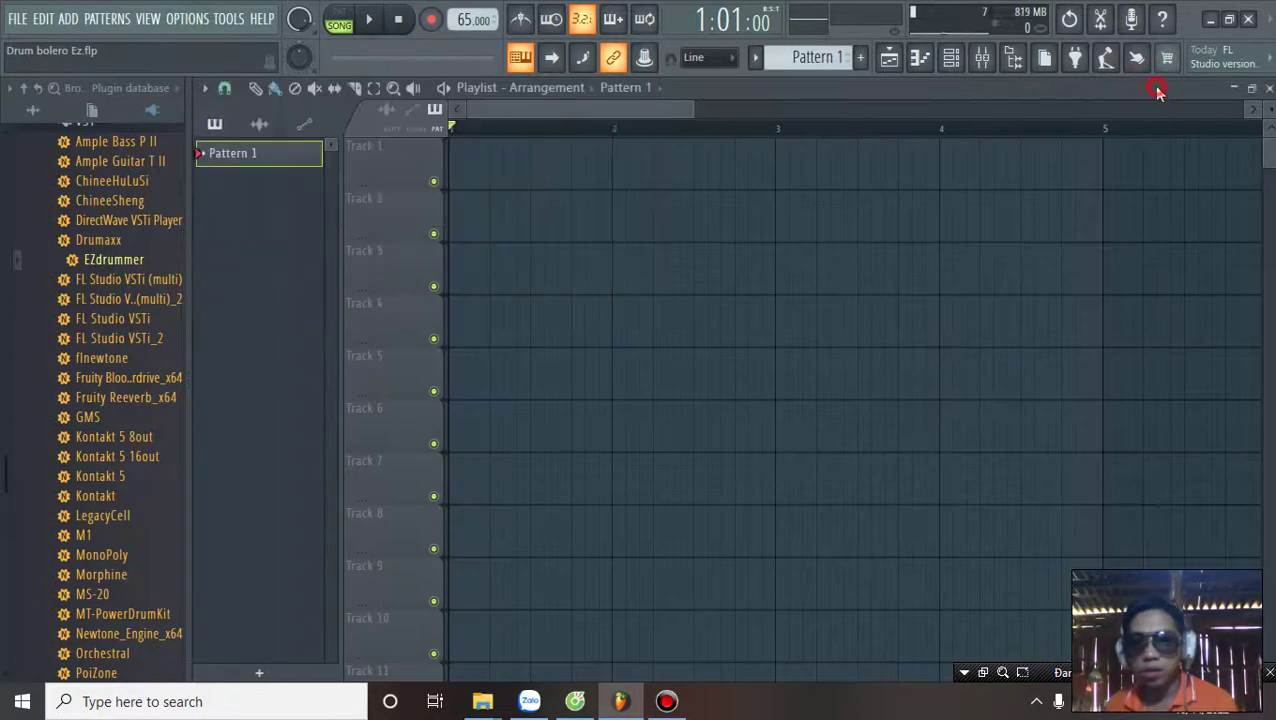
Step: Rename Pattern 1 to "Drum" and paint its clips along Track 1 across bars 1 to 5
left_click(862, 62)
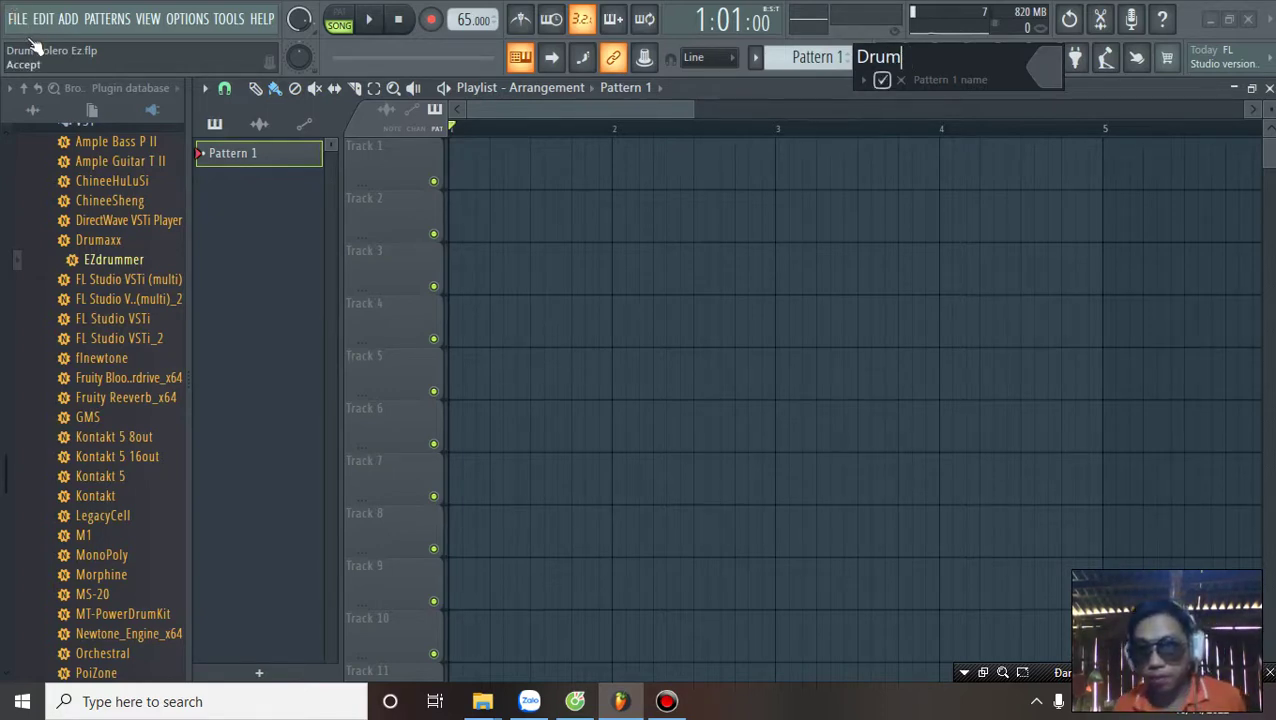
key("Return")
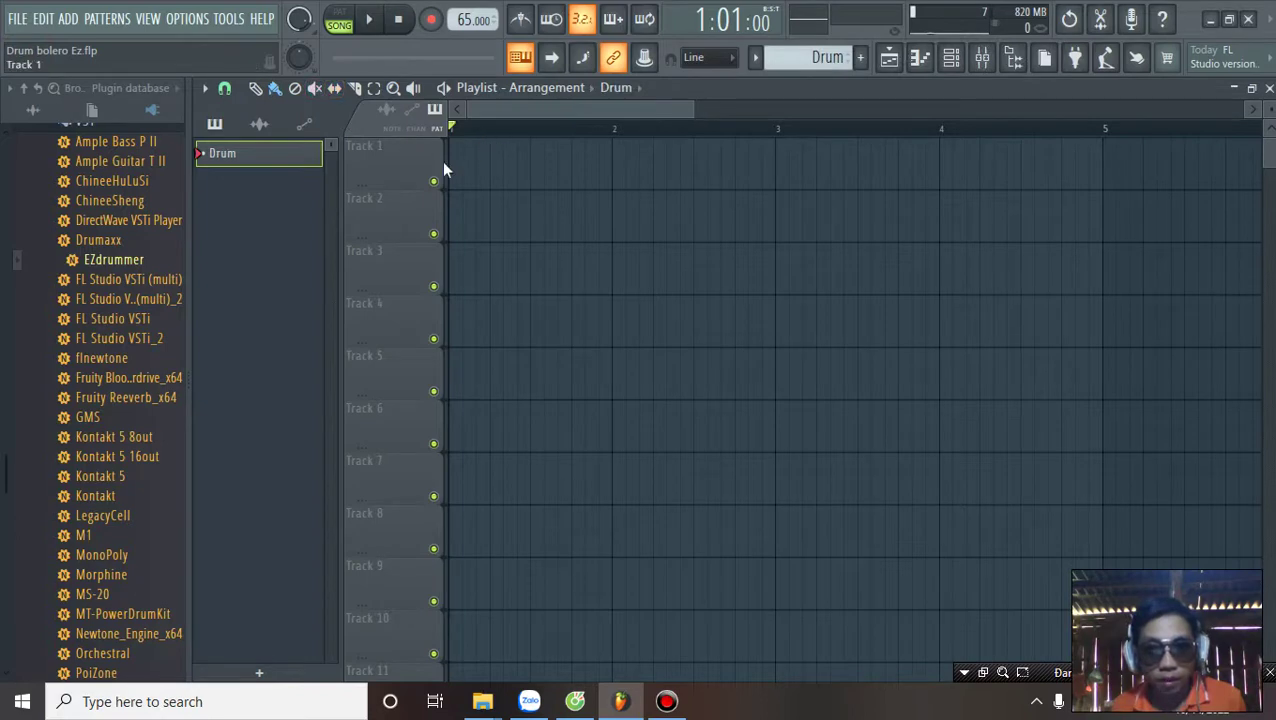
left_click_drag(456, 166, 1205, 157)
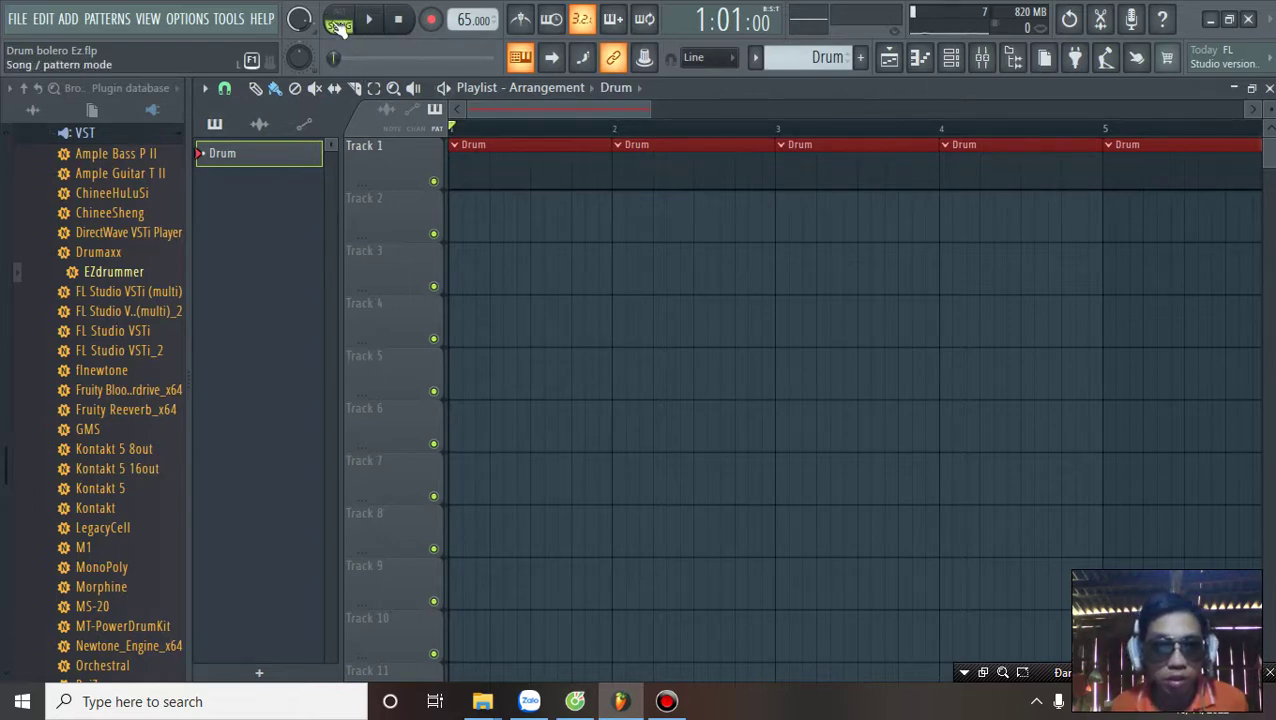
Step: Toggle playback between song and pattern modes, leaving it set to pattern mode
left_click(340, 28)
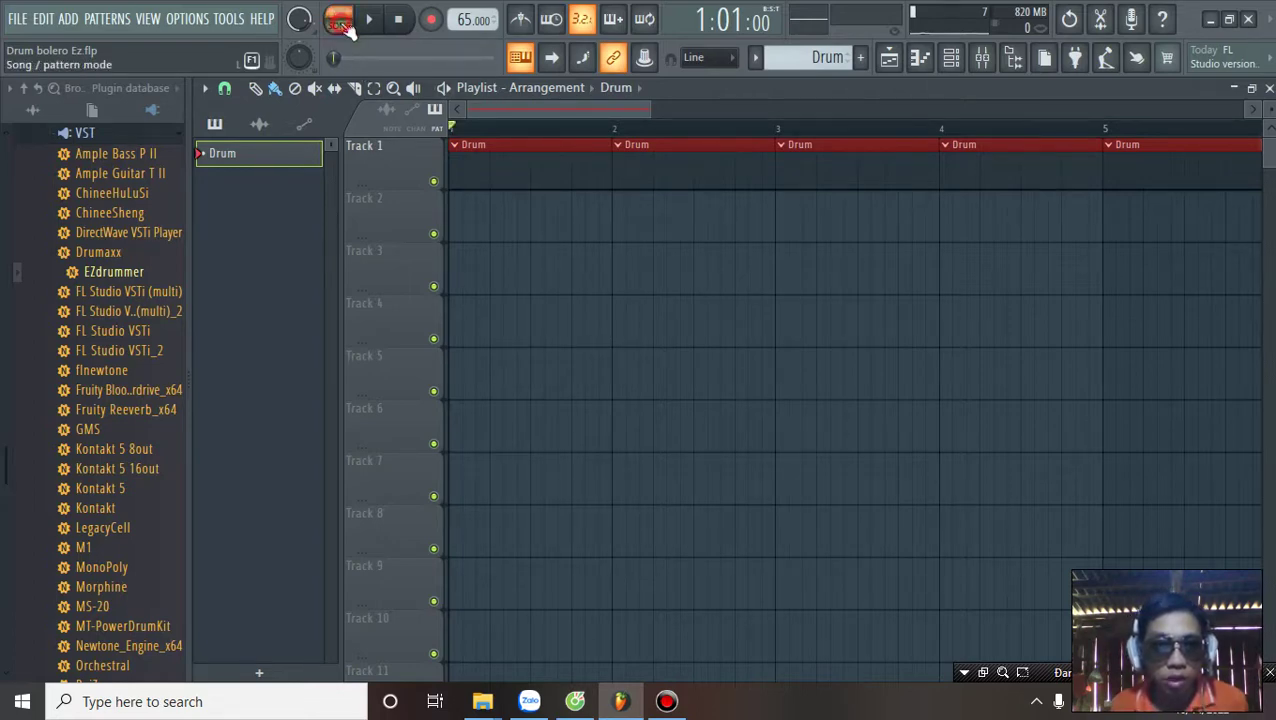
left_click(345, 27)
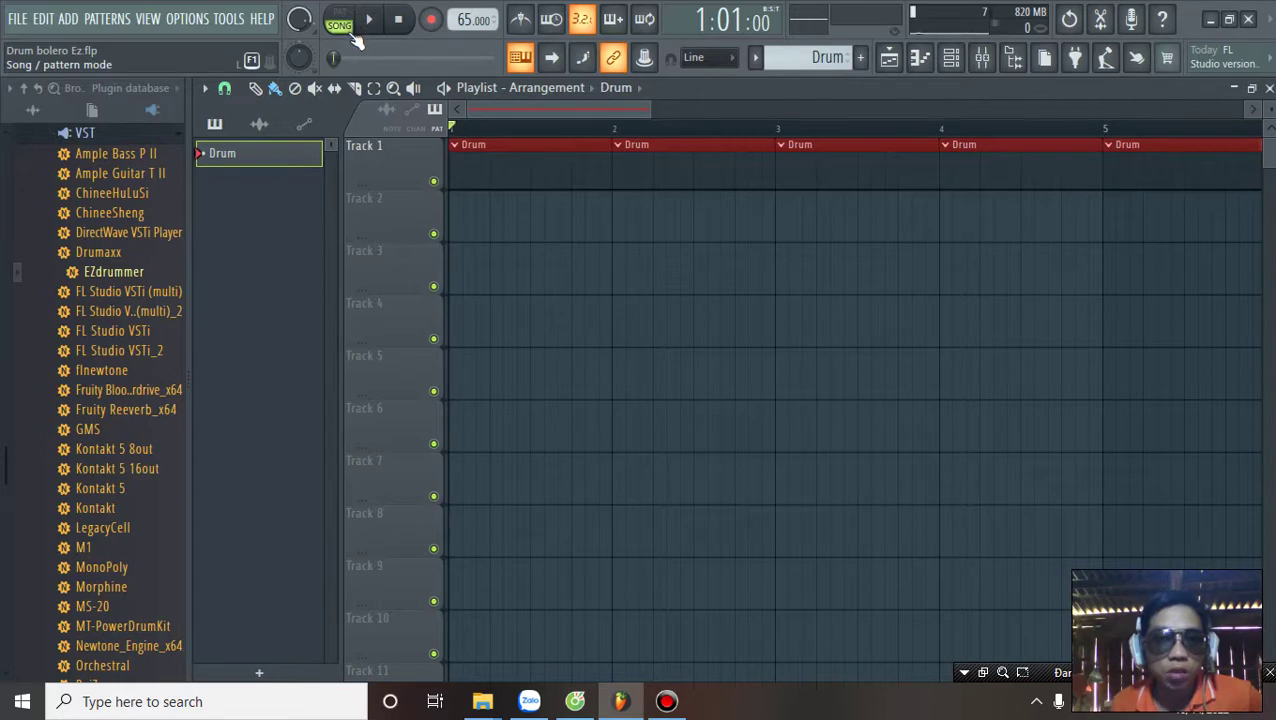
left_click(343, 27)
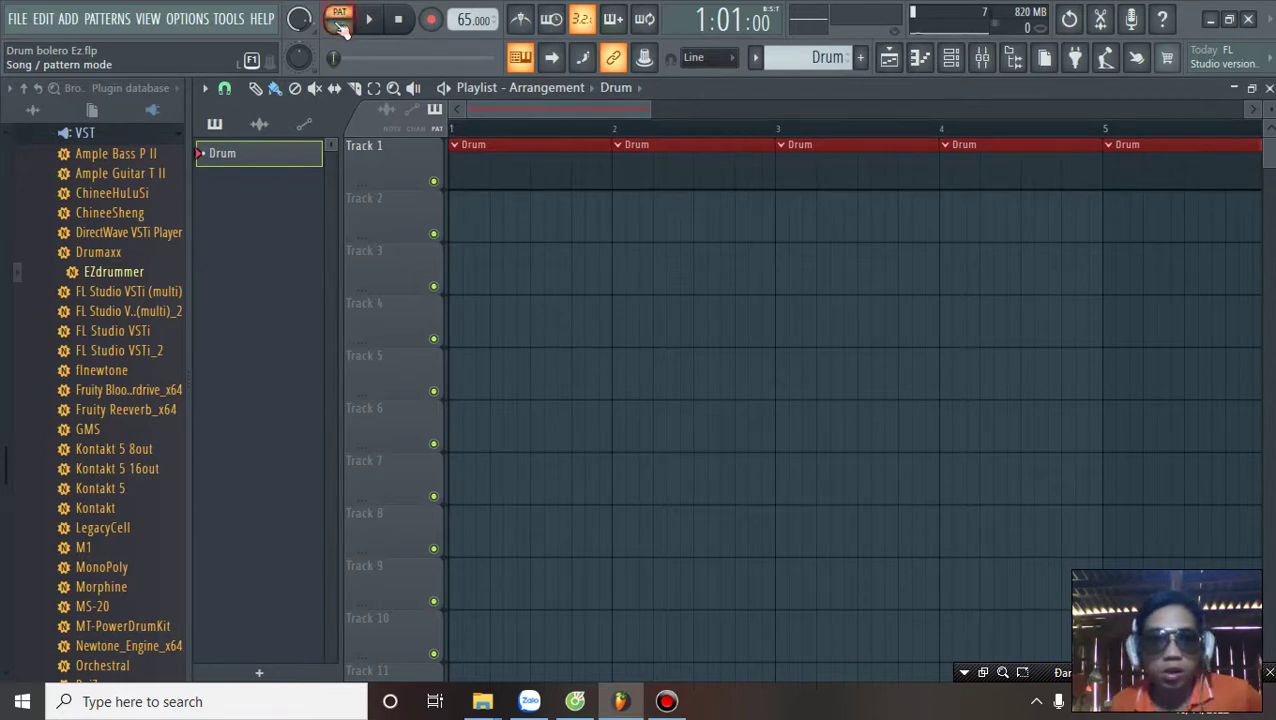
left_click(338, 28)
left_click(341, 24)
left_click(342, 26)
left_click(344, 28)
left_click(344, 28)
left_click(343, 28)
left_click(345, 28)
left_click(344, 26)
left_click(344, 26)
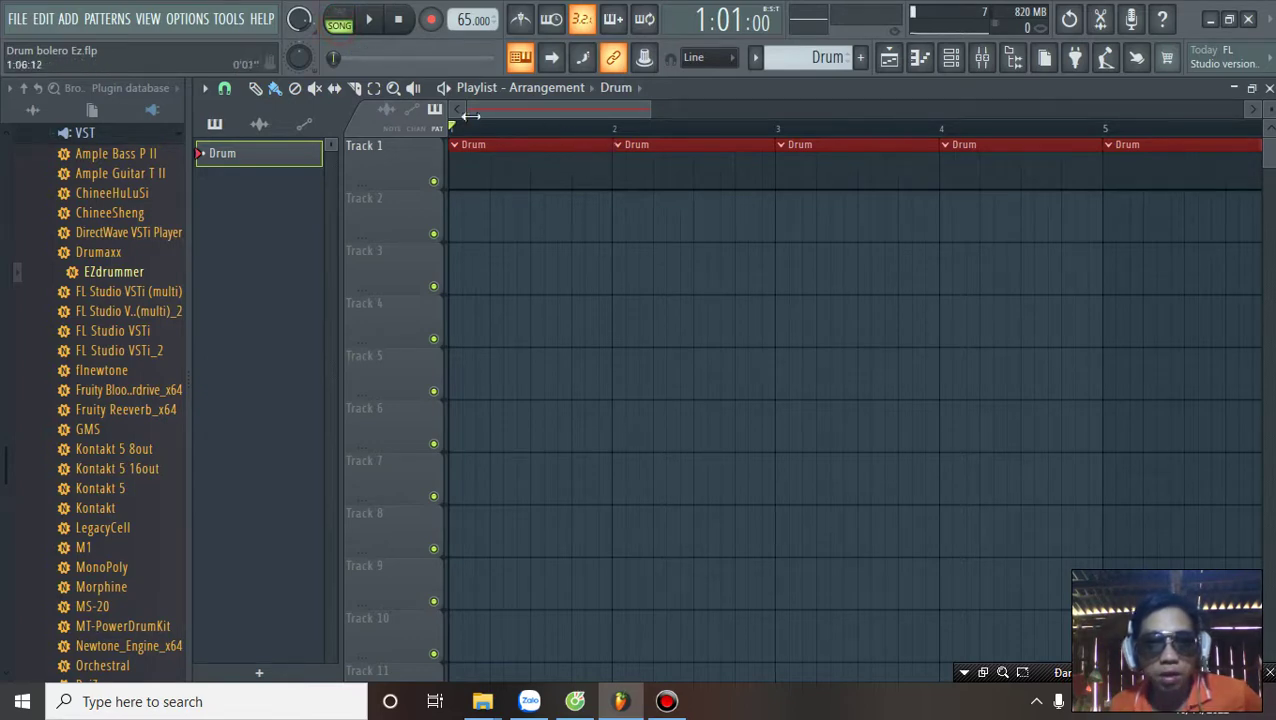
left_click(344, 26)
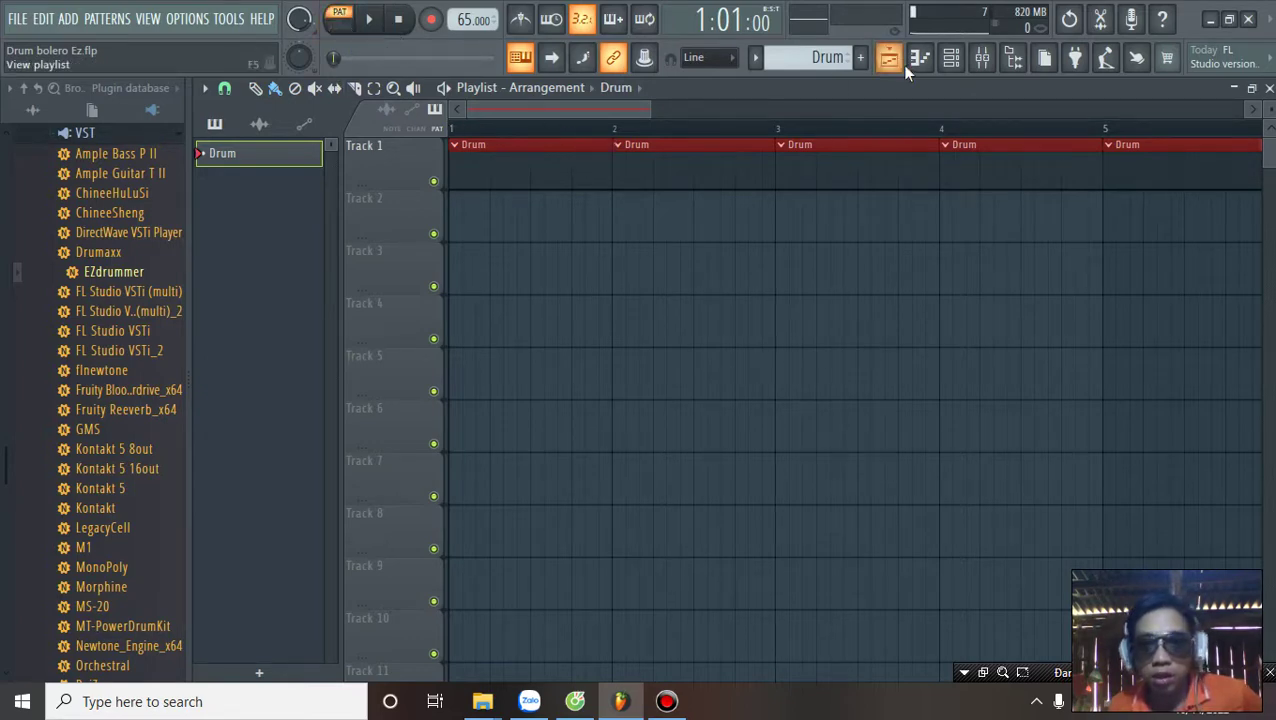
left_click(951, 57)
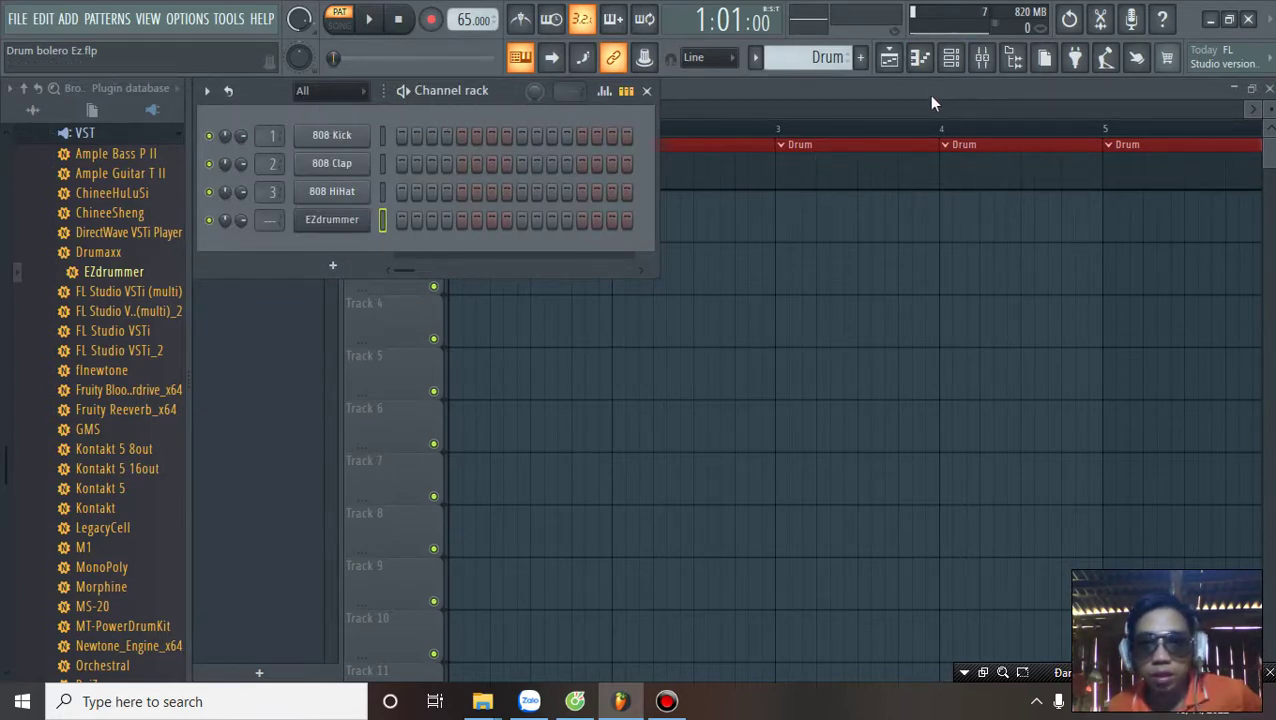
left_click(870, 92)
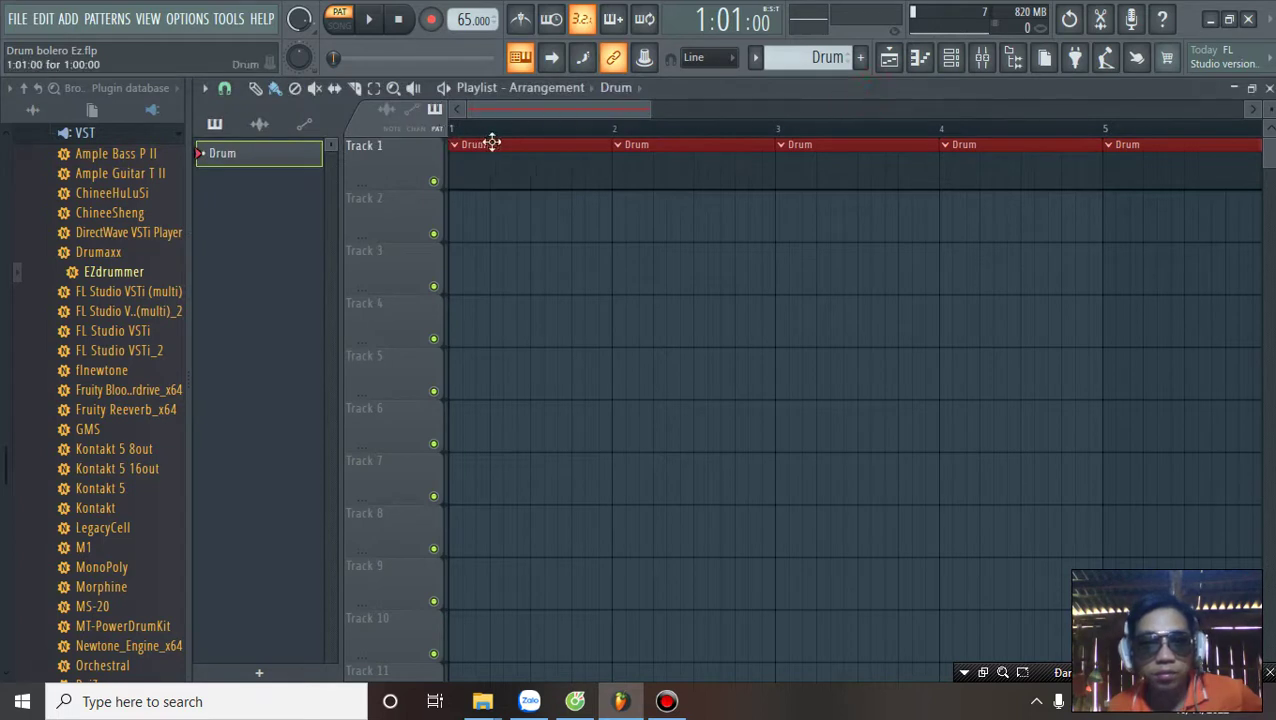
left_click(347, 23)
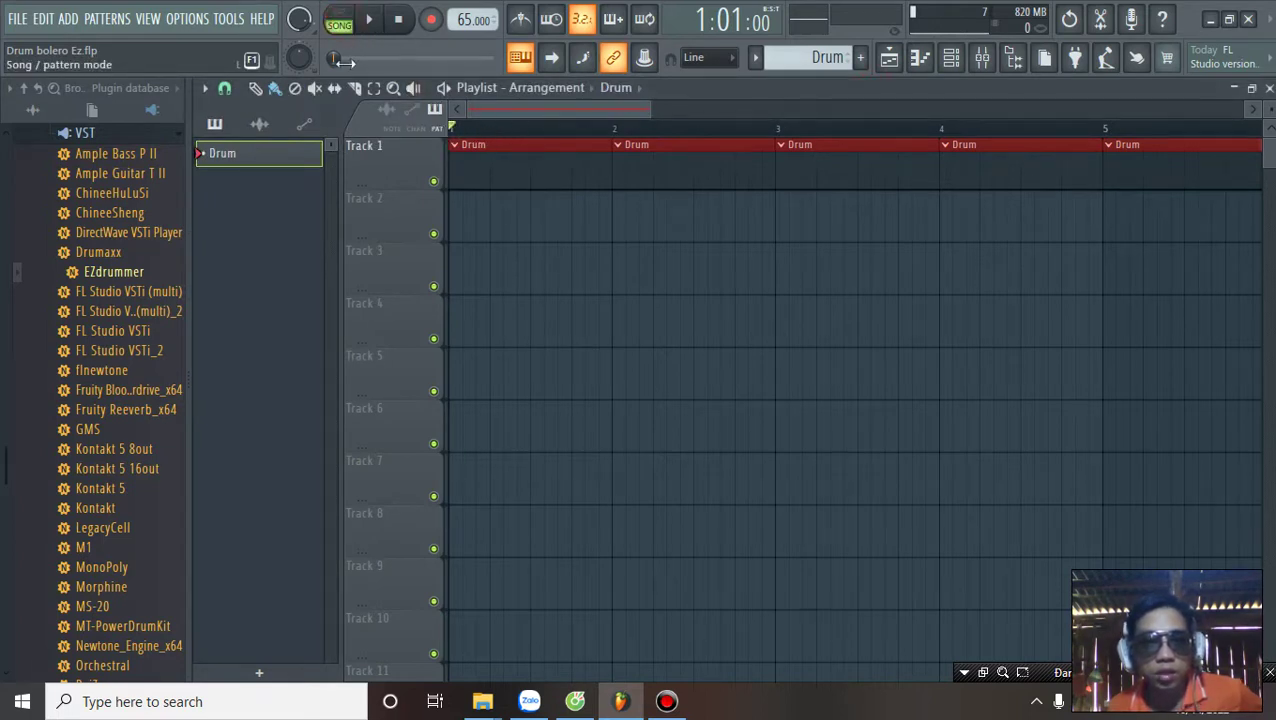
left_click(341, 21)
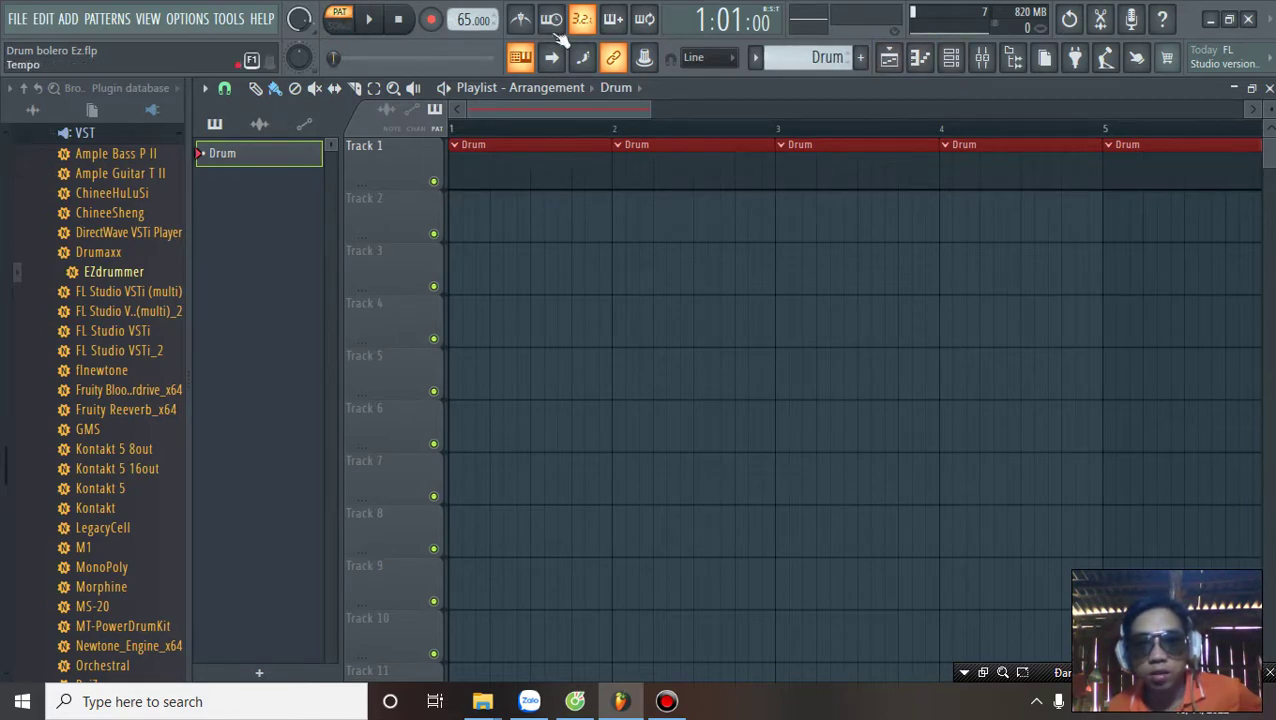
Step: Open EZdrummer, audition its clap, shaker and tambourine percussion pads, and view the Tambourine Pad's sound options
left_click(952, 58)
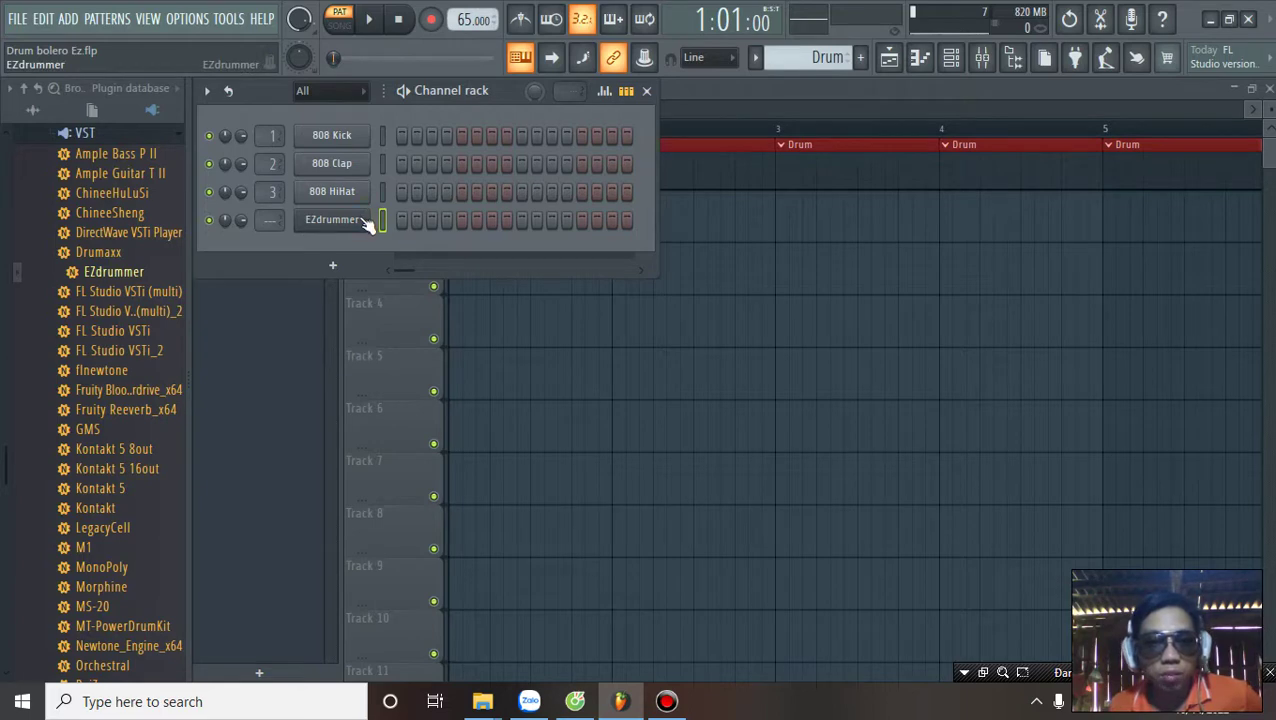
left_click(333, 220)
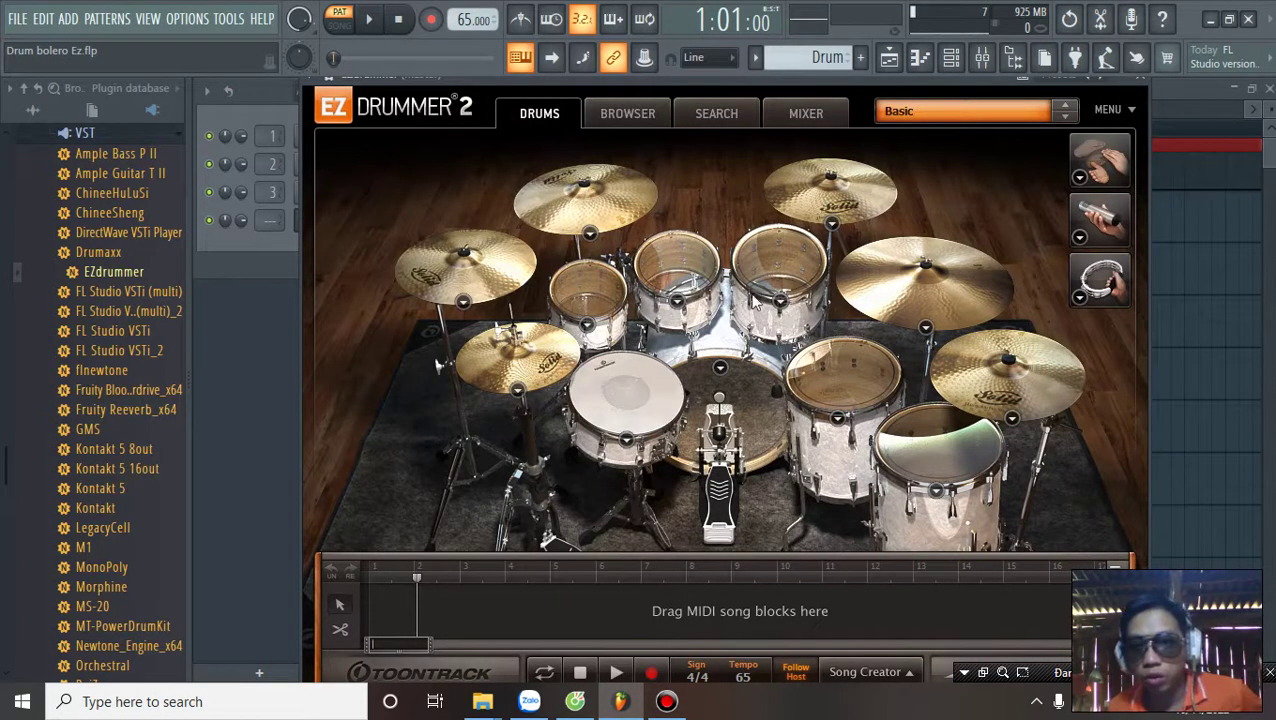
left_click(1106, 213)
left_click(1106, 213)
left_click(1106, 162)
left_click(1112, 280)
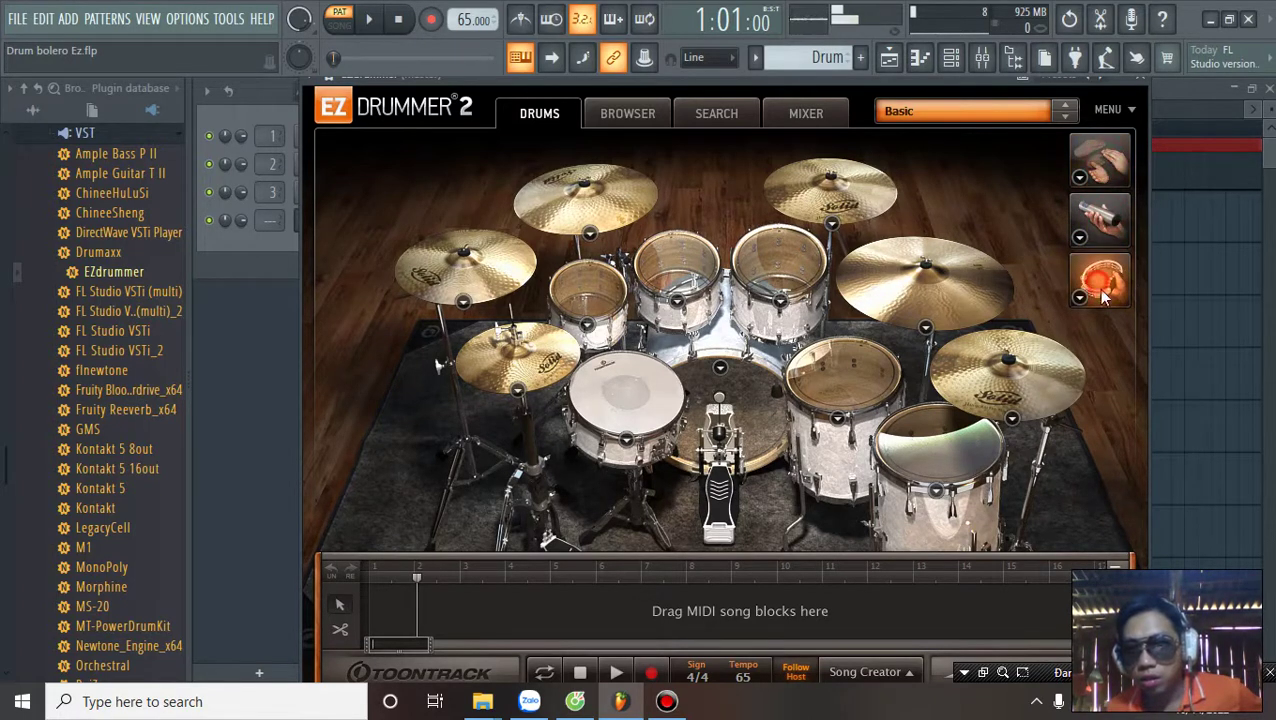
left_click(1110, 280)
left_click(1111, 218)
left_click(1112, 168)
left_click(1100, 230)
left_click(1104, 276)
left_click(1104, 276)
left_click(1105, 278)
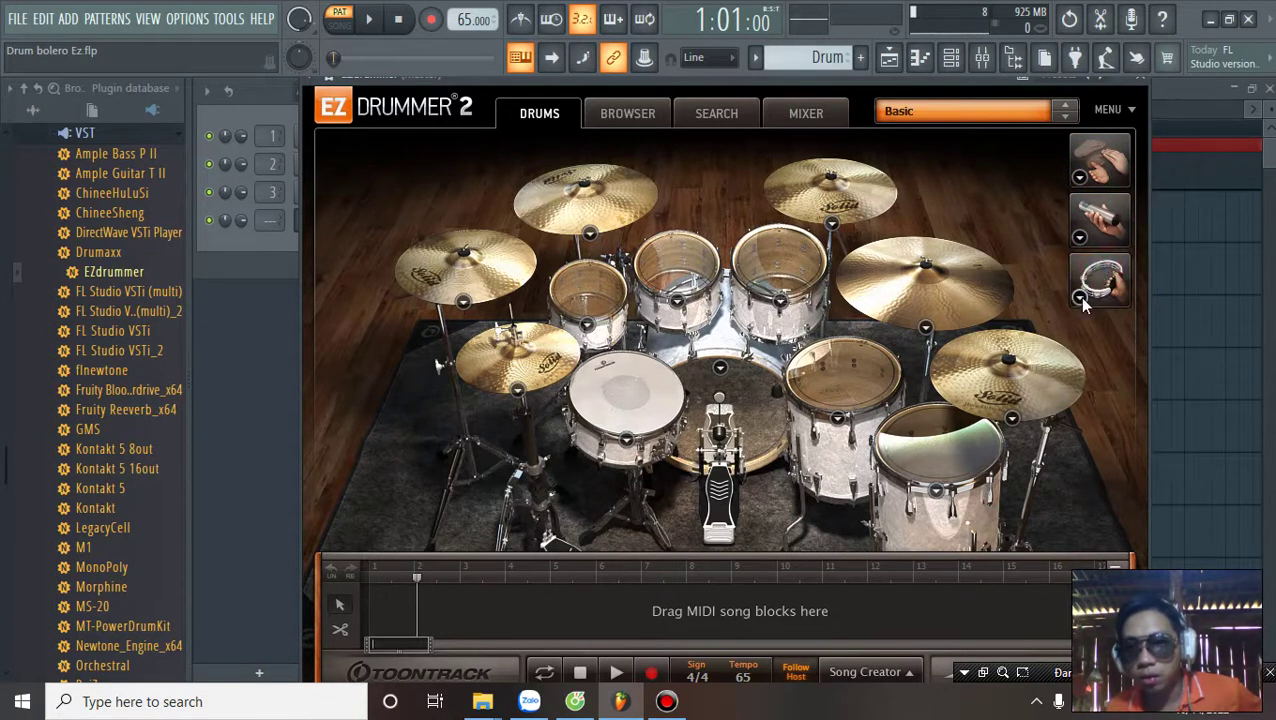
left_click(1080, 297)
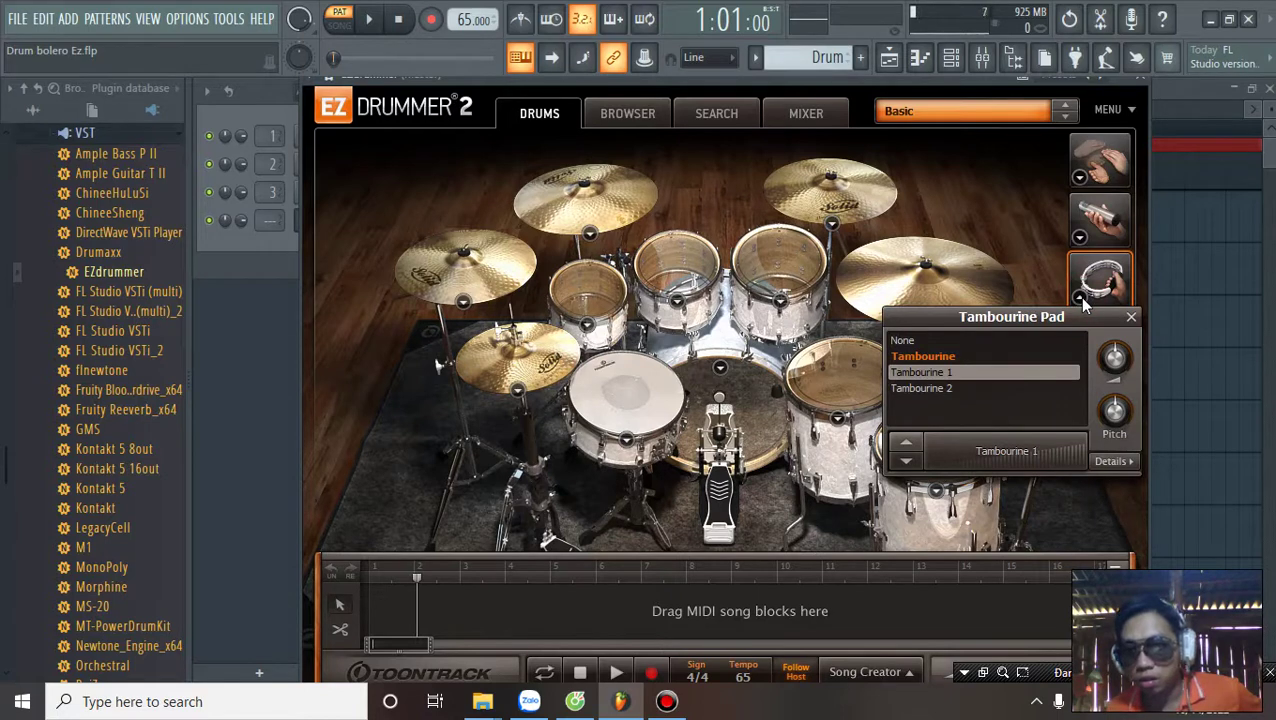
left_click(1080, 298)
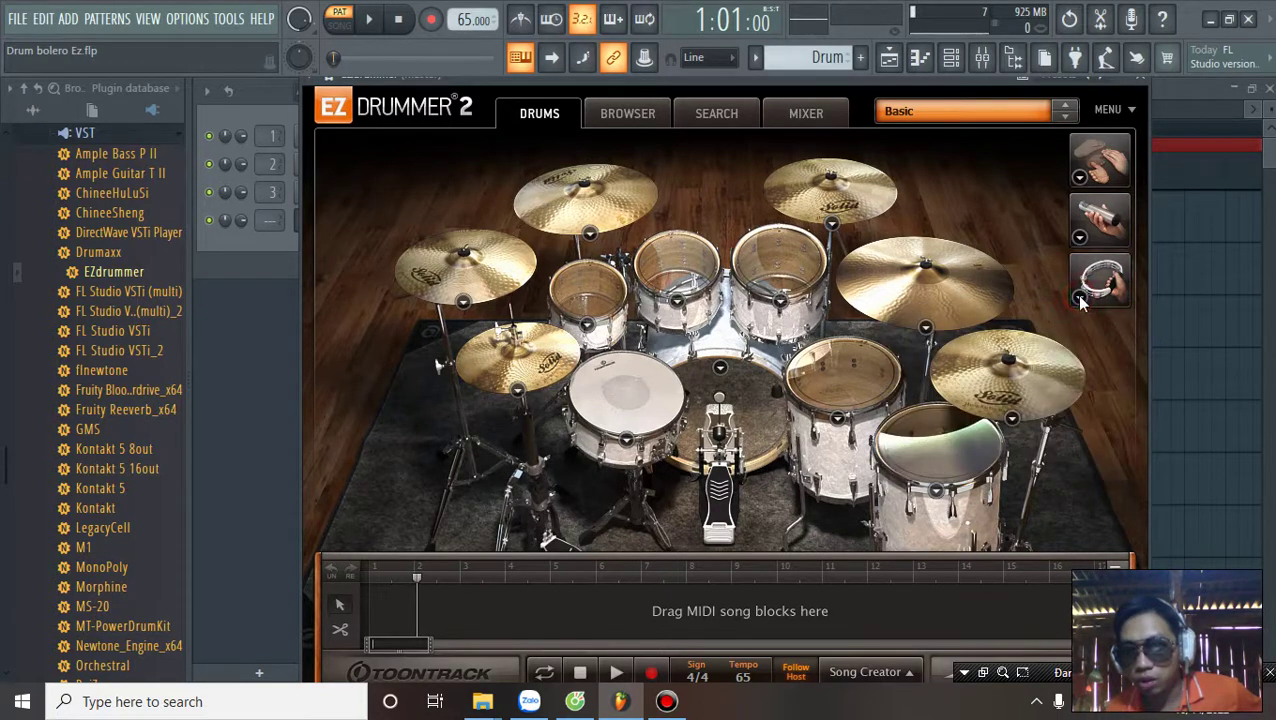
Step: Audition the tambourine, shaker and clap pads in EZdrummer and view its main menu options
left_click(1098, 282)
left_click(1106, 220)
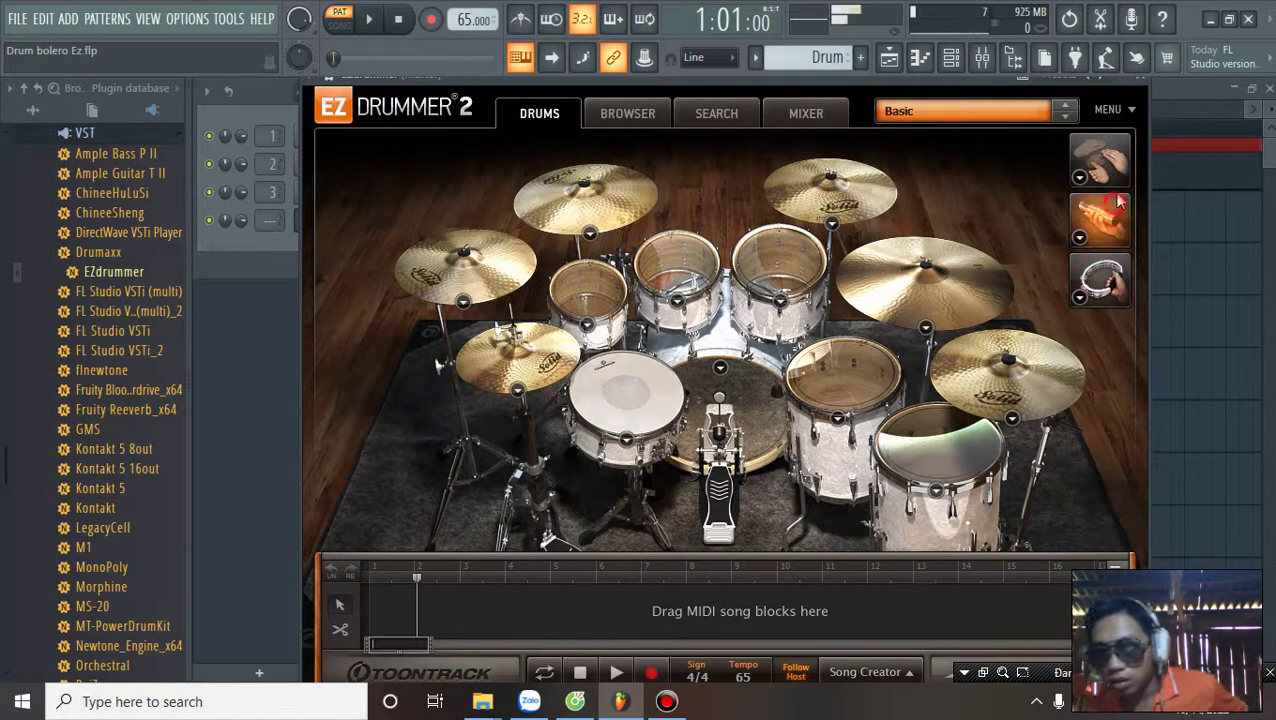
left_click(1118, 170)
left_click(1131, 110)
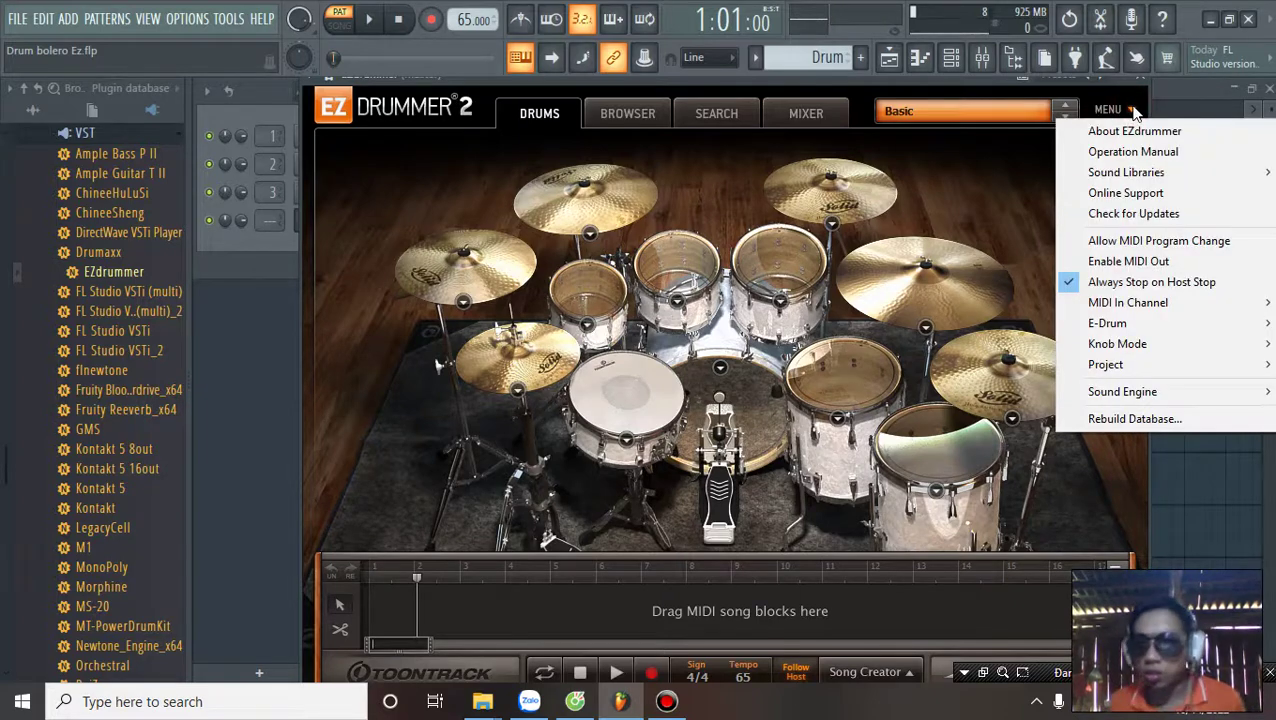
left_click(1131, 110)
left_click(1131, 110)
left_click(992, 189)
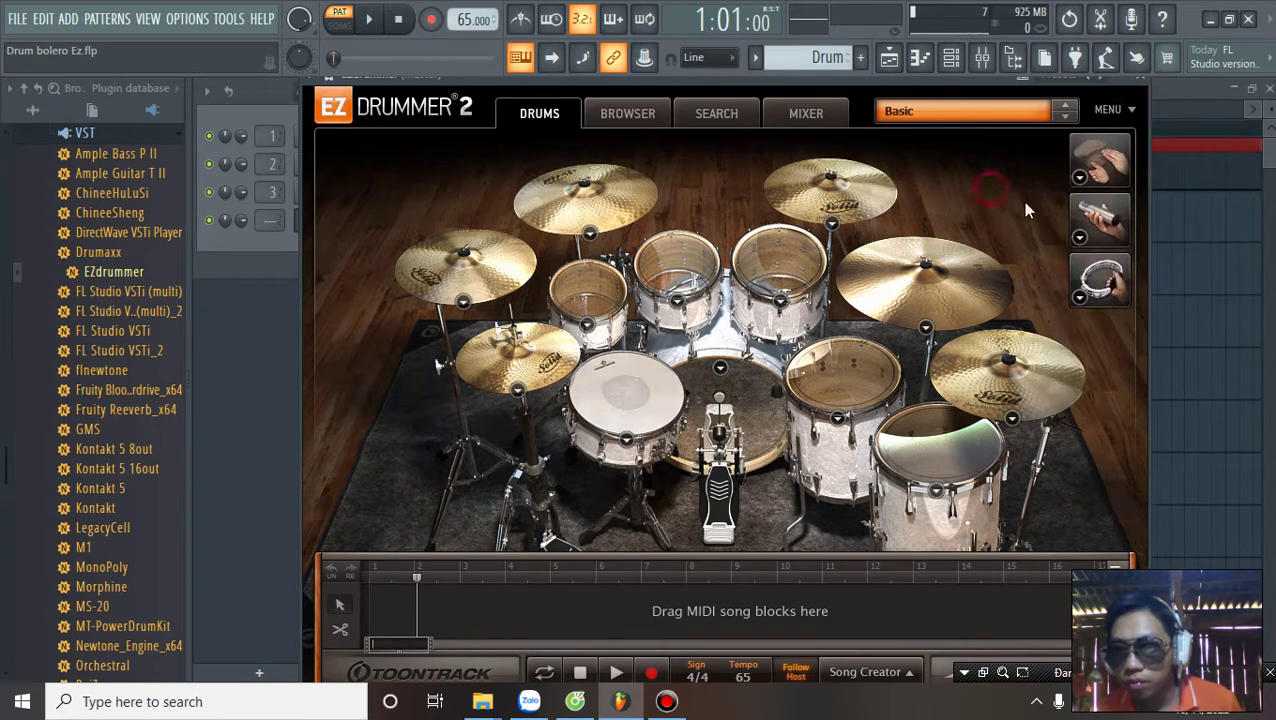
left_click(1114, 228)
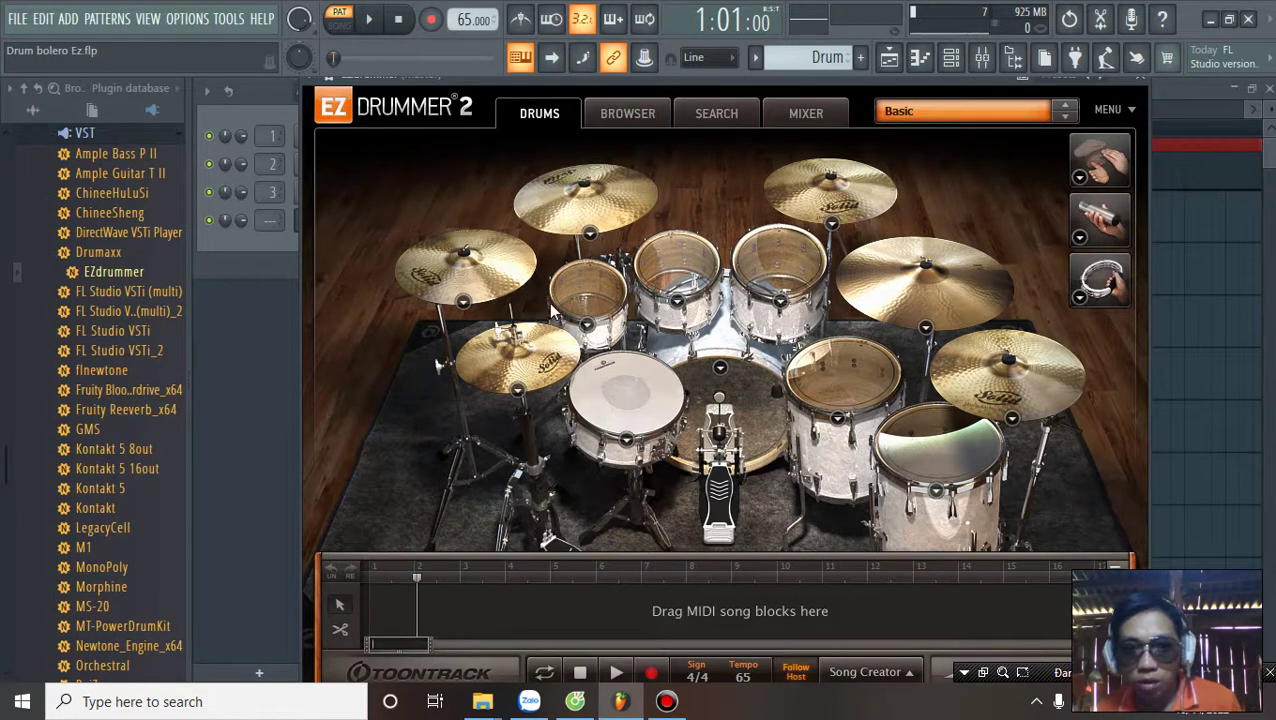
Step: Audition EZdrummer's toms, comparing the smallest tom with the largest floor tom, and check the kick
left_click(577, 287)
left_click(680, 262)
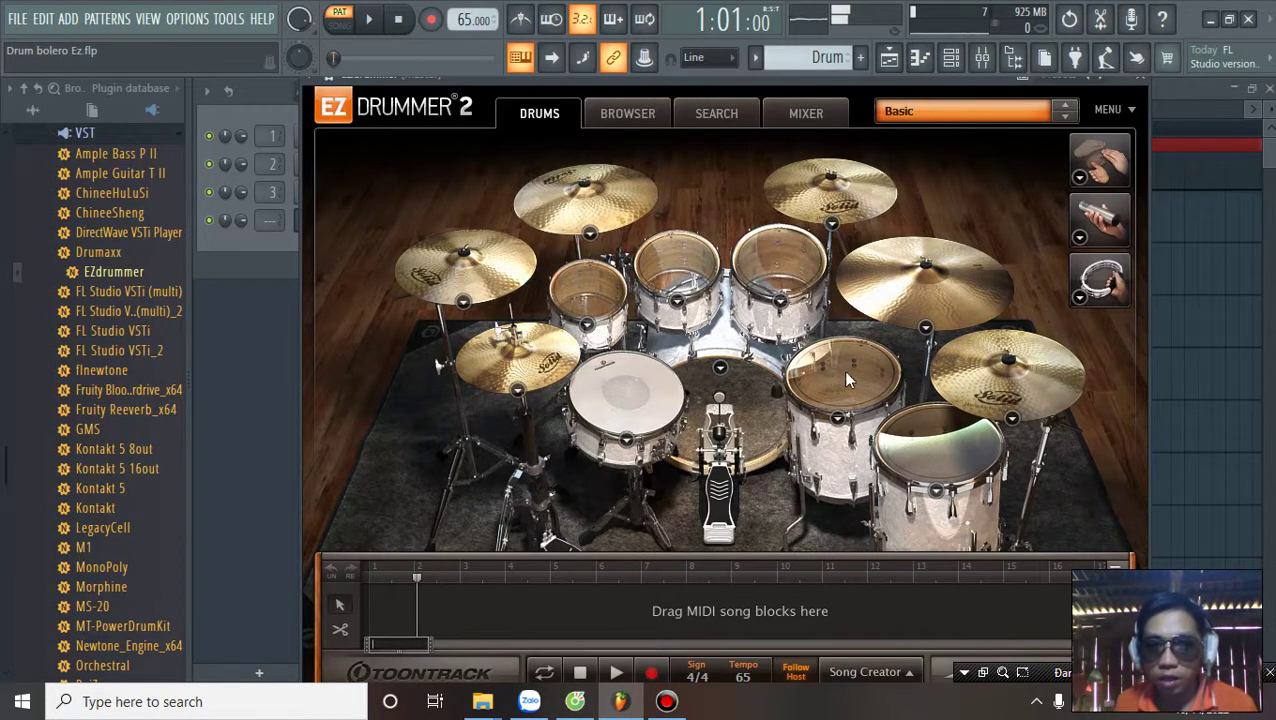
left_click(593, 308)
left_click(590, 298)
left_click(933, 437)
left_click(933, 437)
left_click(585, 290)
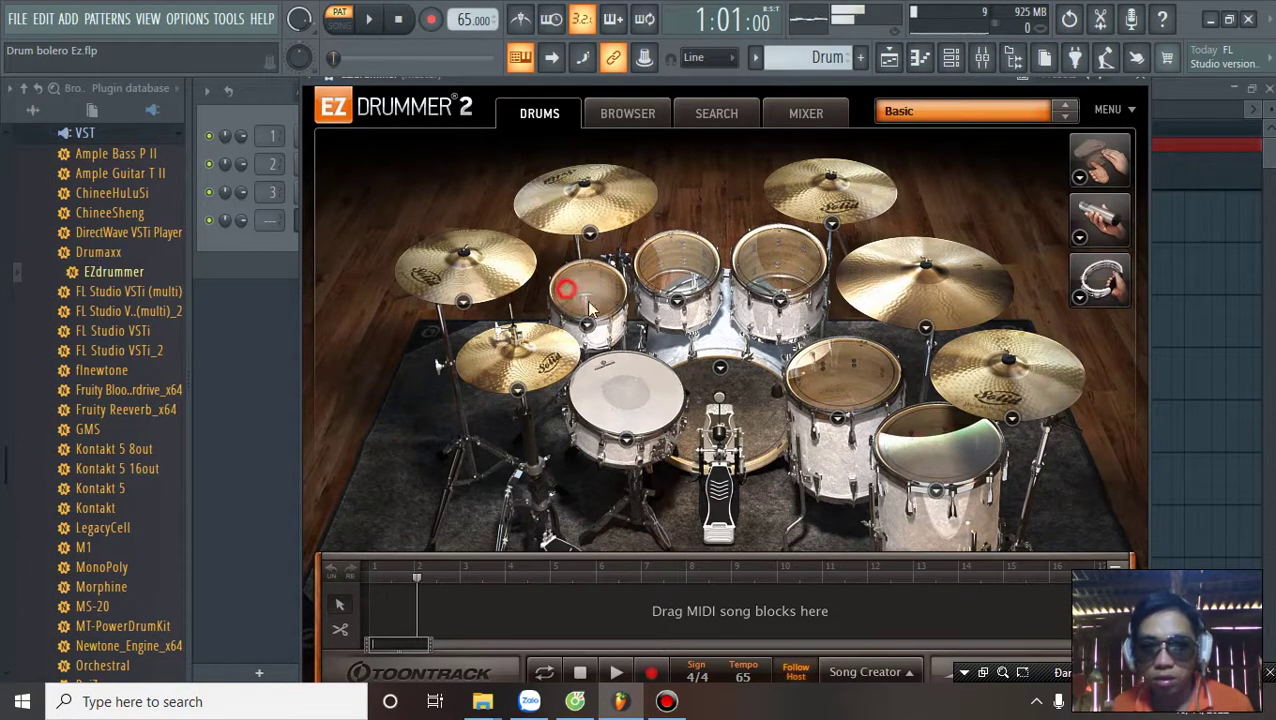
left_click(930, 442)
left_click(575, 294)
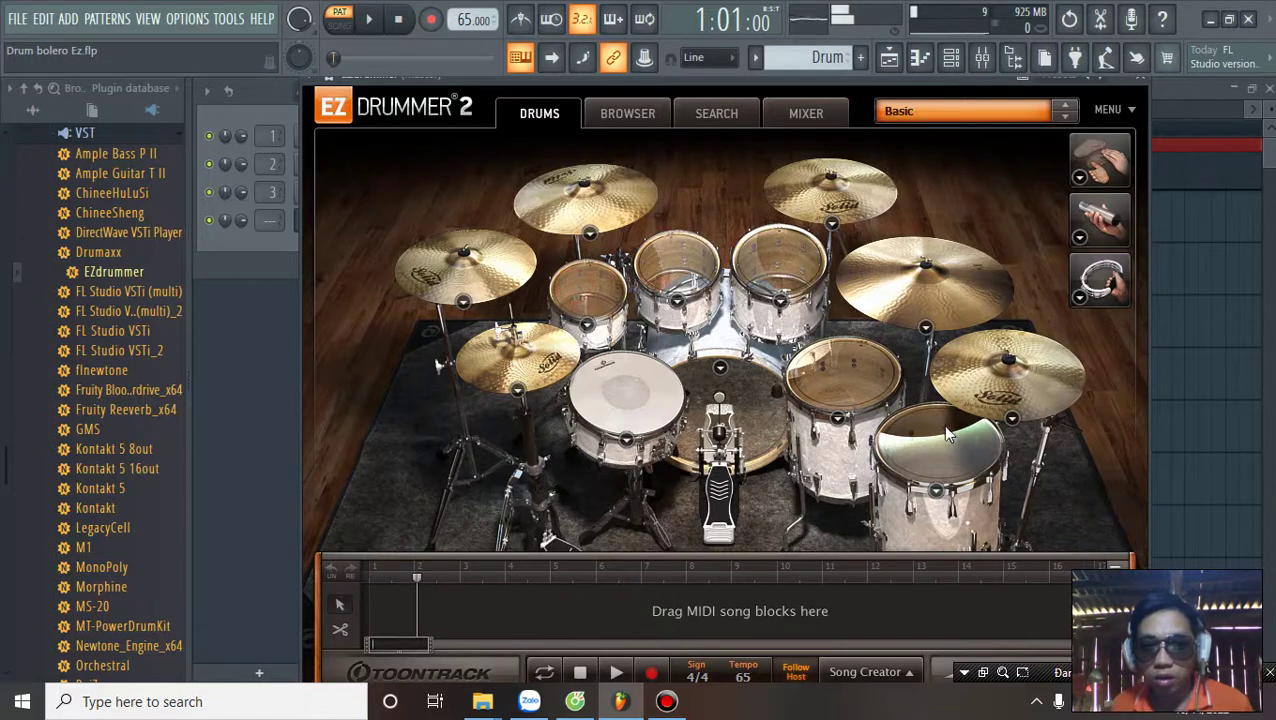
left_click(576, 295)
left_click(943, 438)
left_click(598, 302)
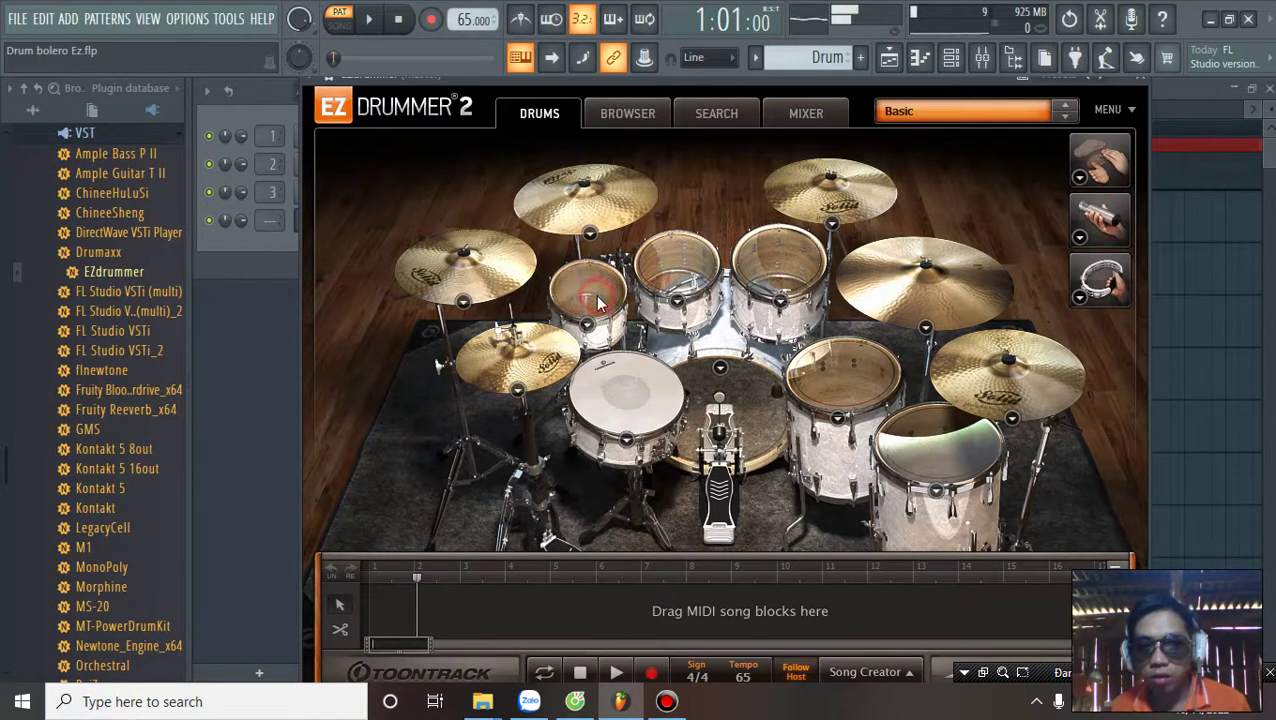
left_click(676, 369)
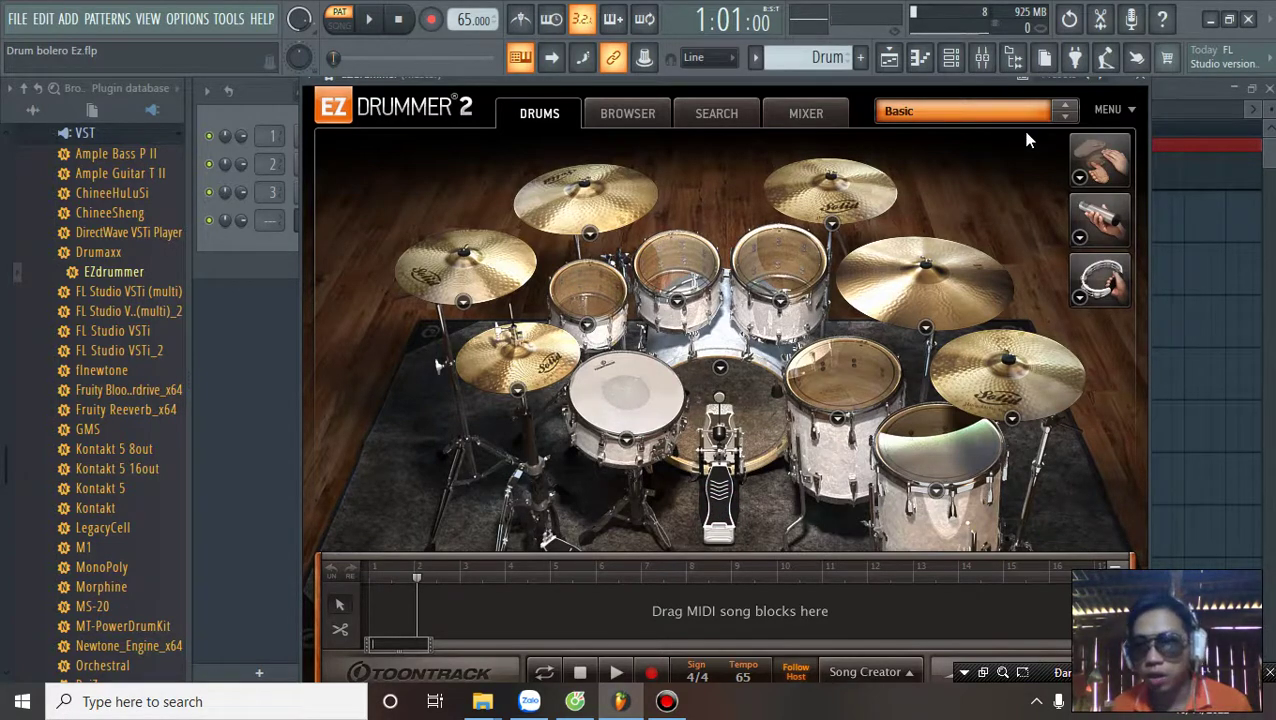
Step: Close EZdrummer, open its channel's piano roll, and place a short C3 kick note at the start of bar 1
left_click(1140, 80)
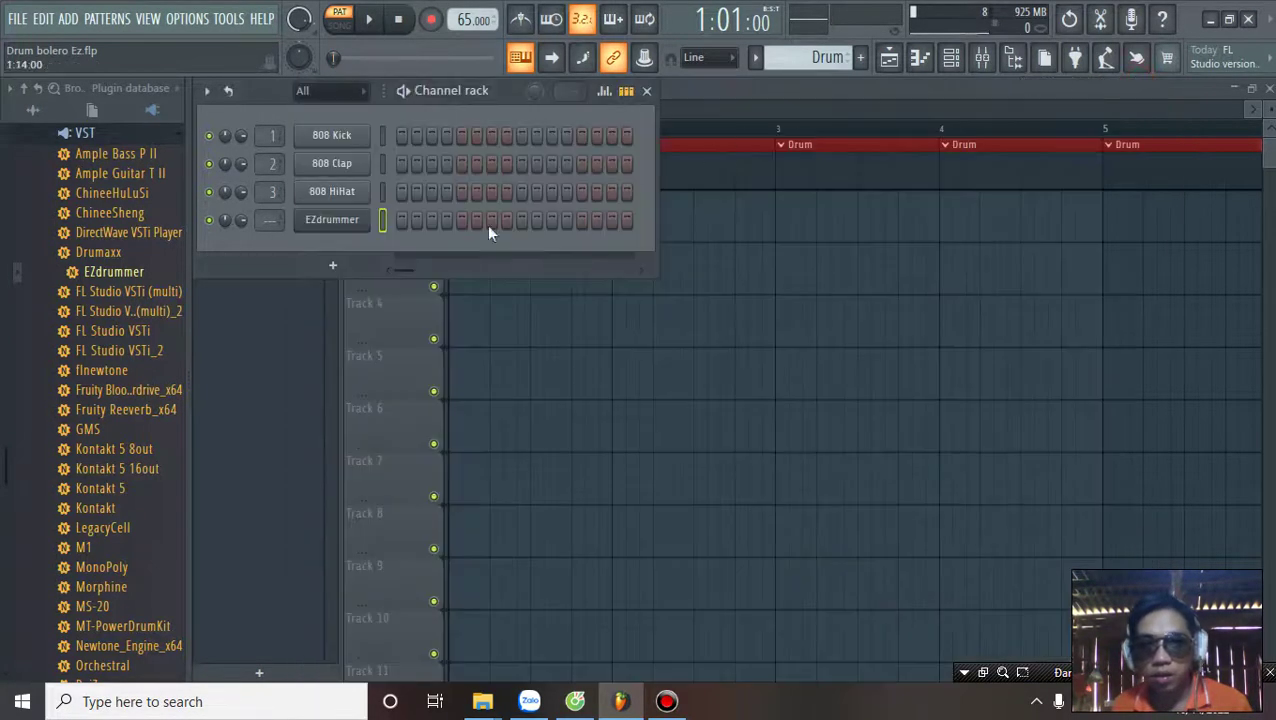
left_click(917, 58)
scroll(356, 345, "down", 3)
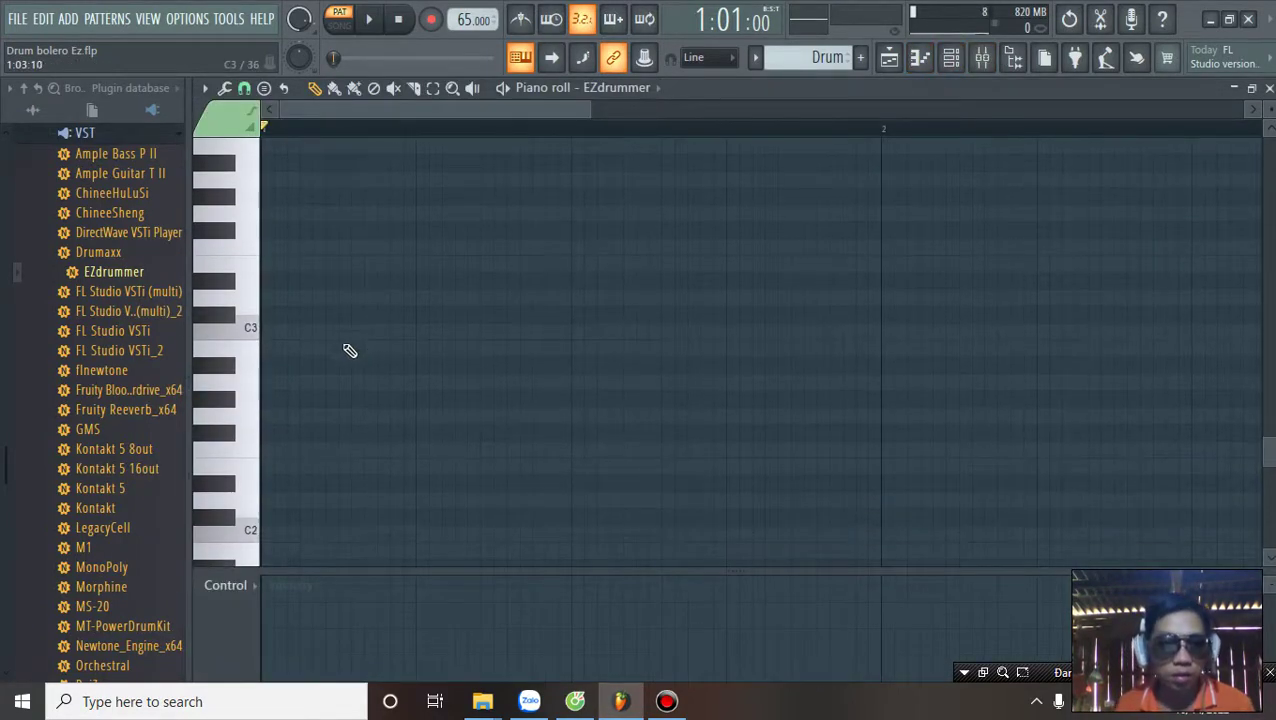
left_click(252, 338)
left_click(252, 340)
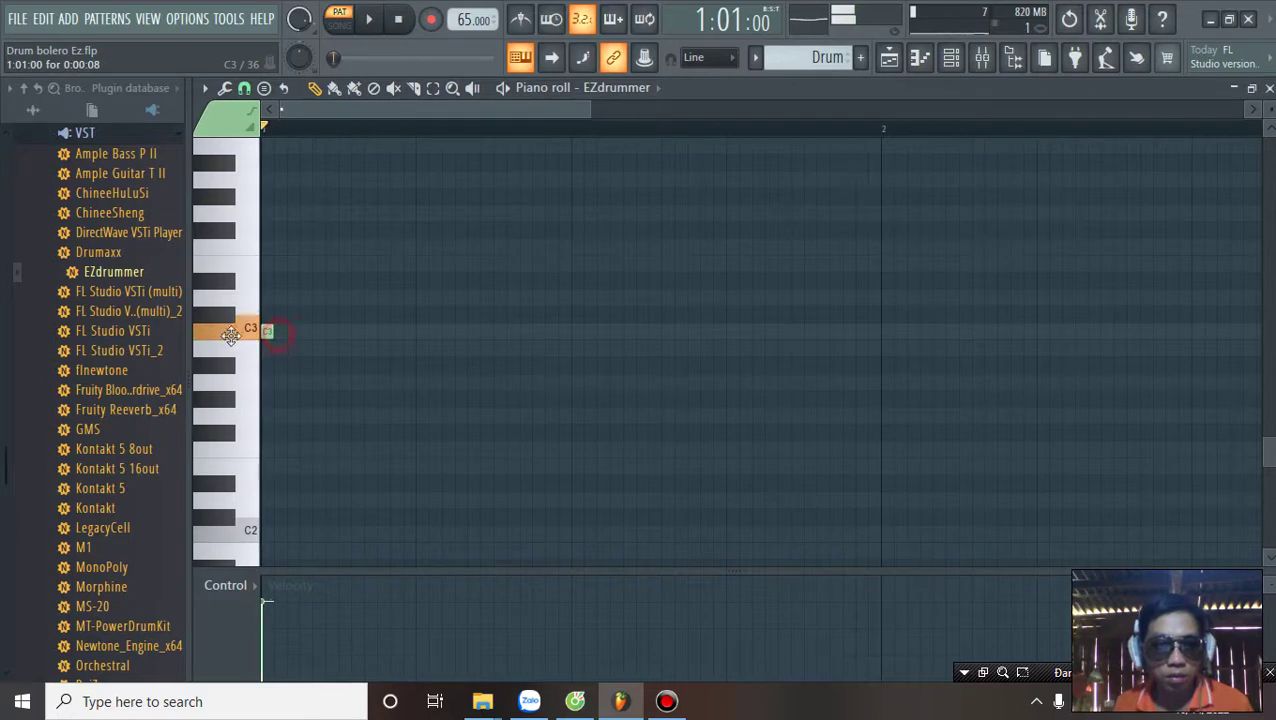
Step: Stretch the C3 note to a duration of 0:02:00, view its note properties, and shorten it again
left_click(268, 333)
left_click(268, 333)
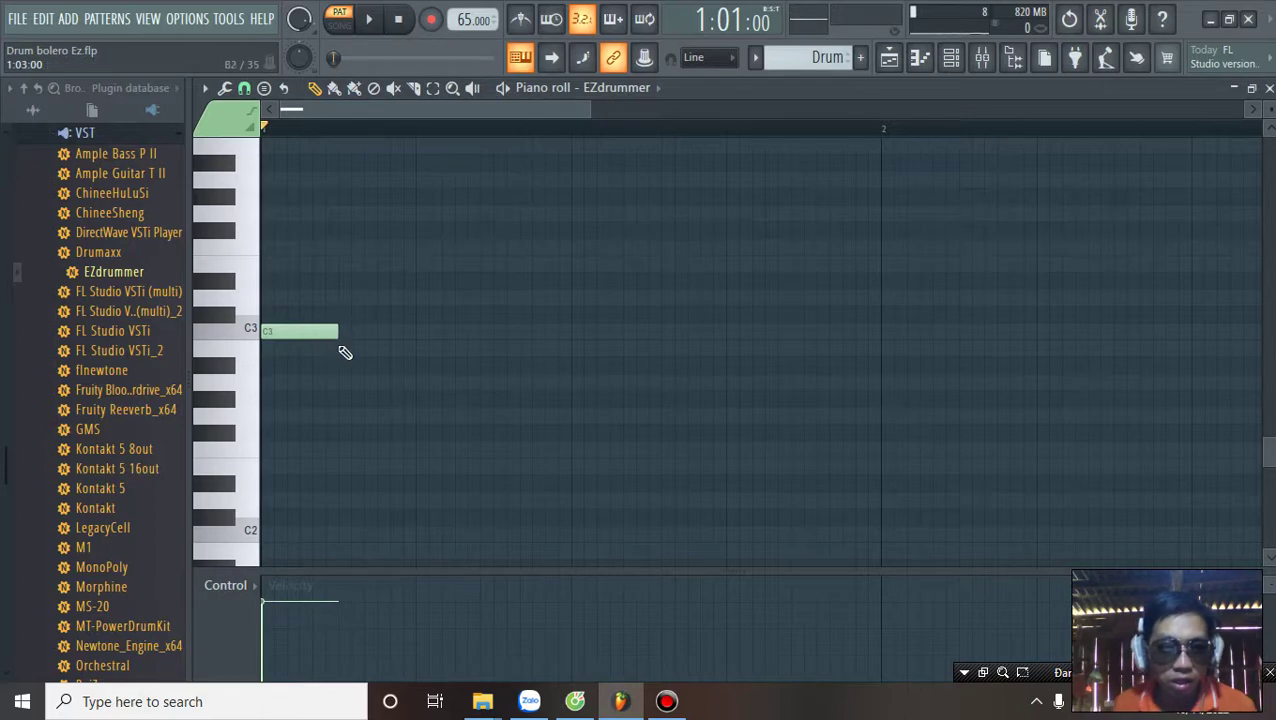
left_click(317, 334)
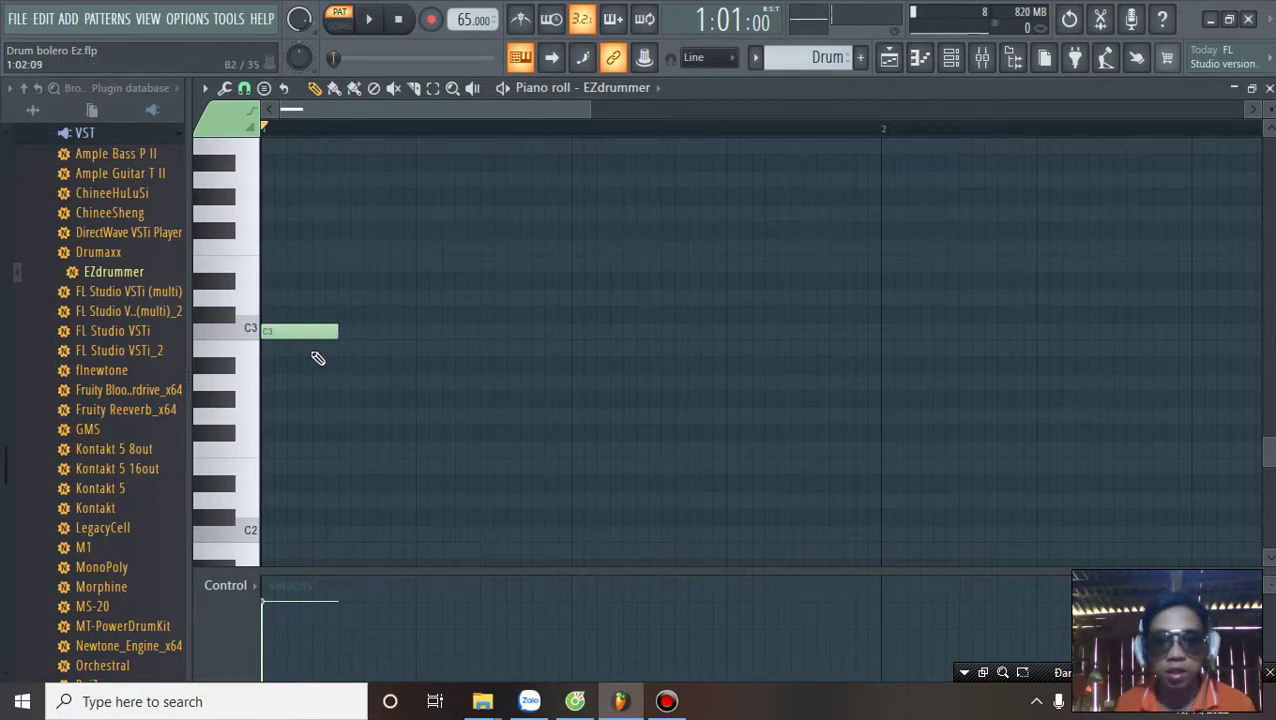
double_click(302, 335)
left_click(759, 220)
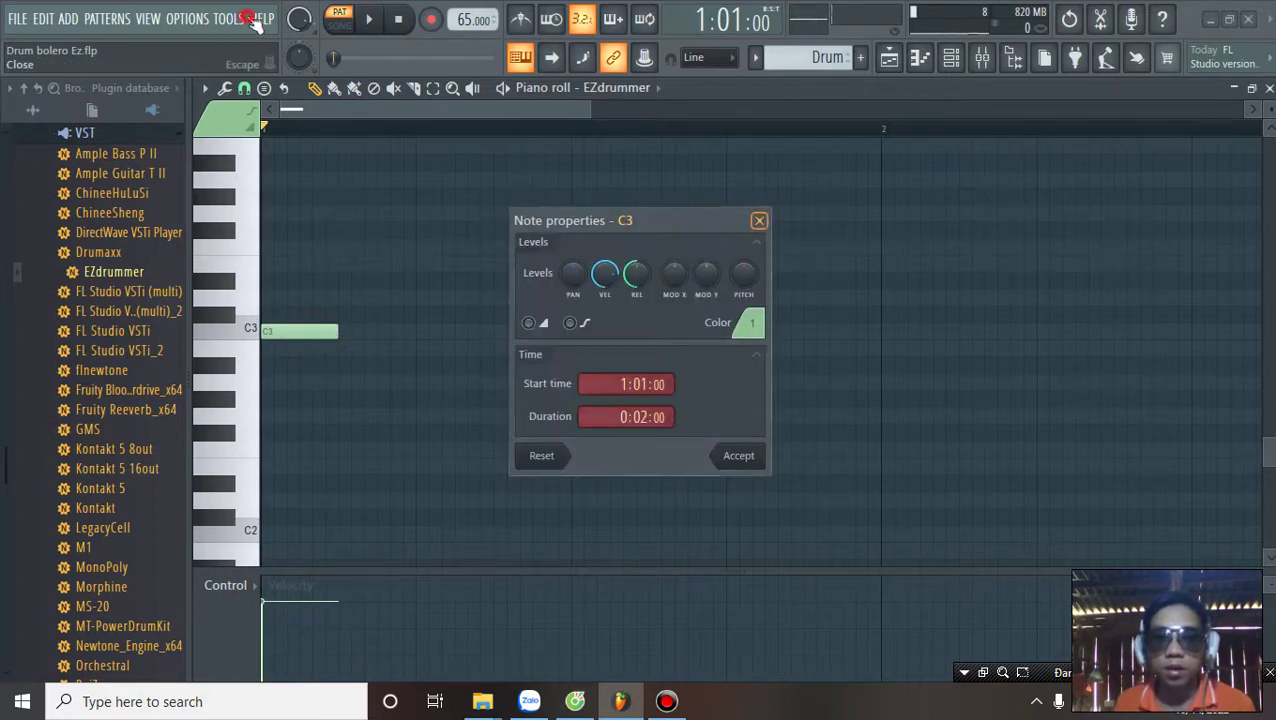
left_click(327, 334)
left_click(327, 334)
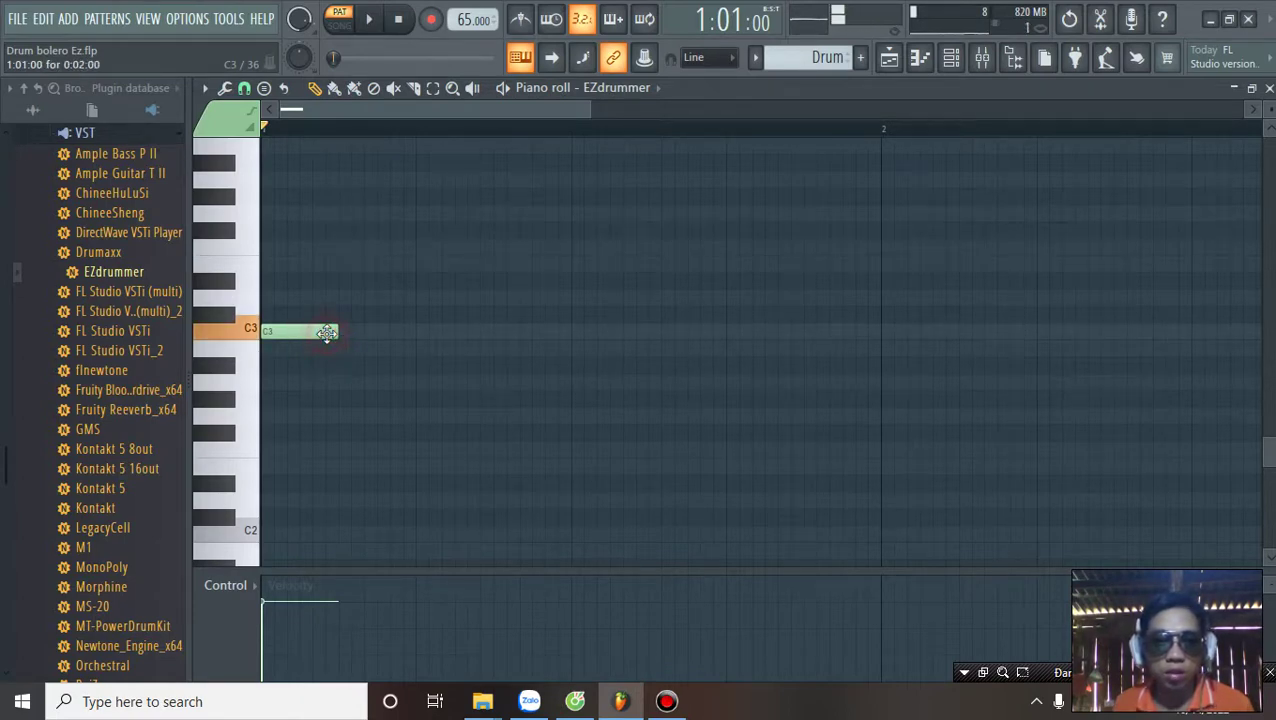
left_click(268, 331)
Step: Play the pattern to hear the C3 note and audition the keys just above it, including D#3
scroll(292, 372, "up", 2)
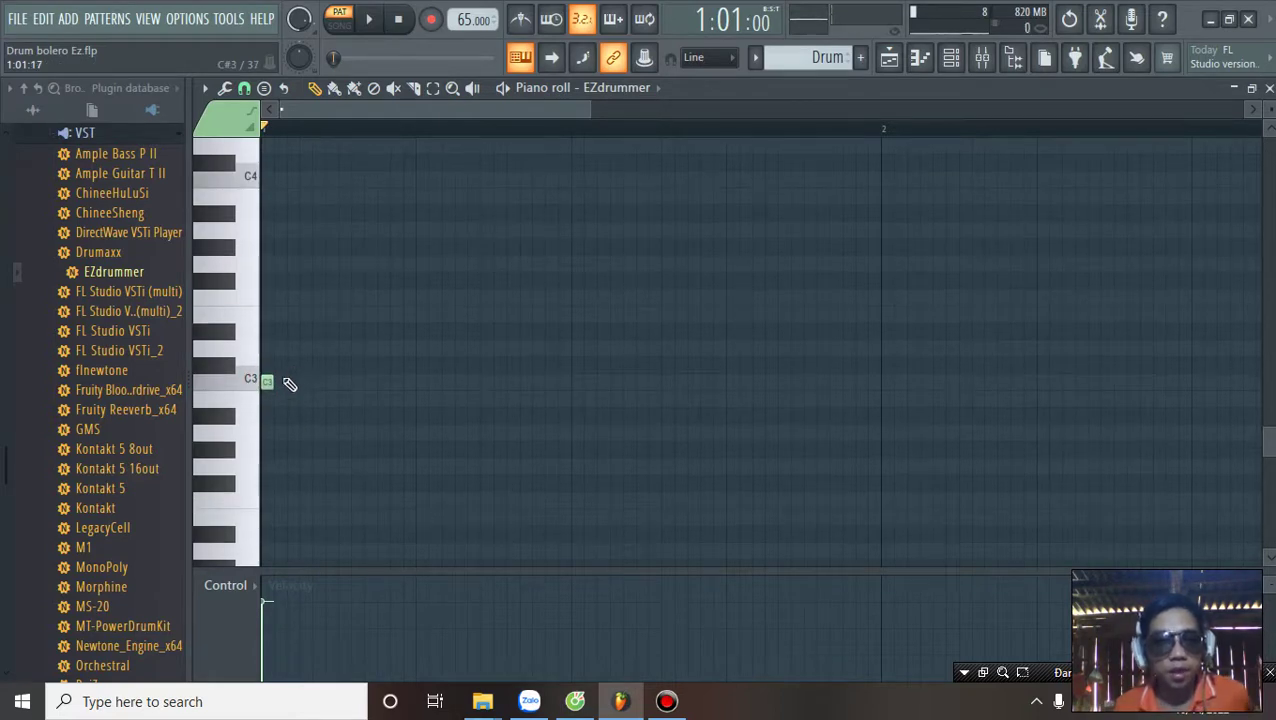
key("space")
key("space")
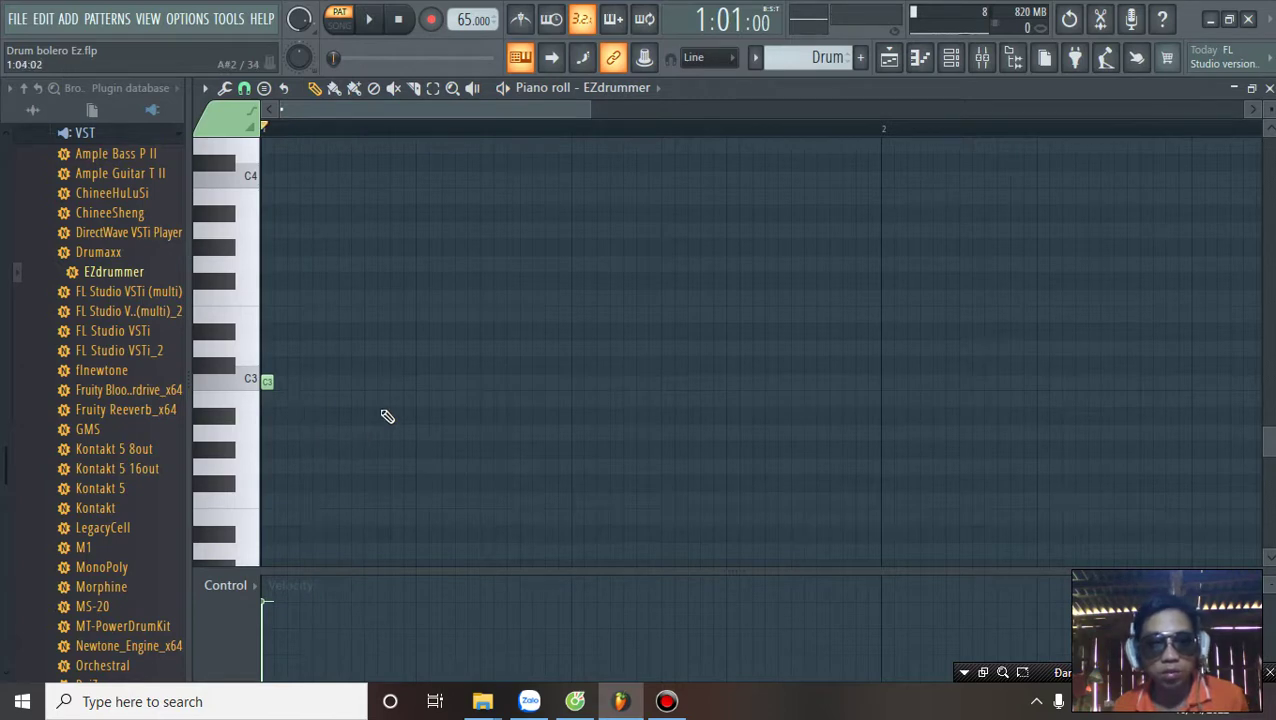
key("space")
key("space")
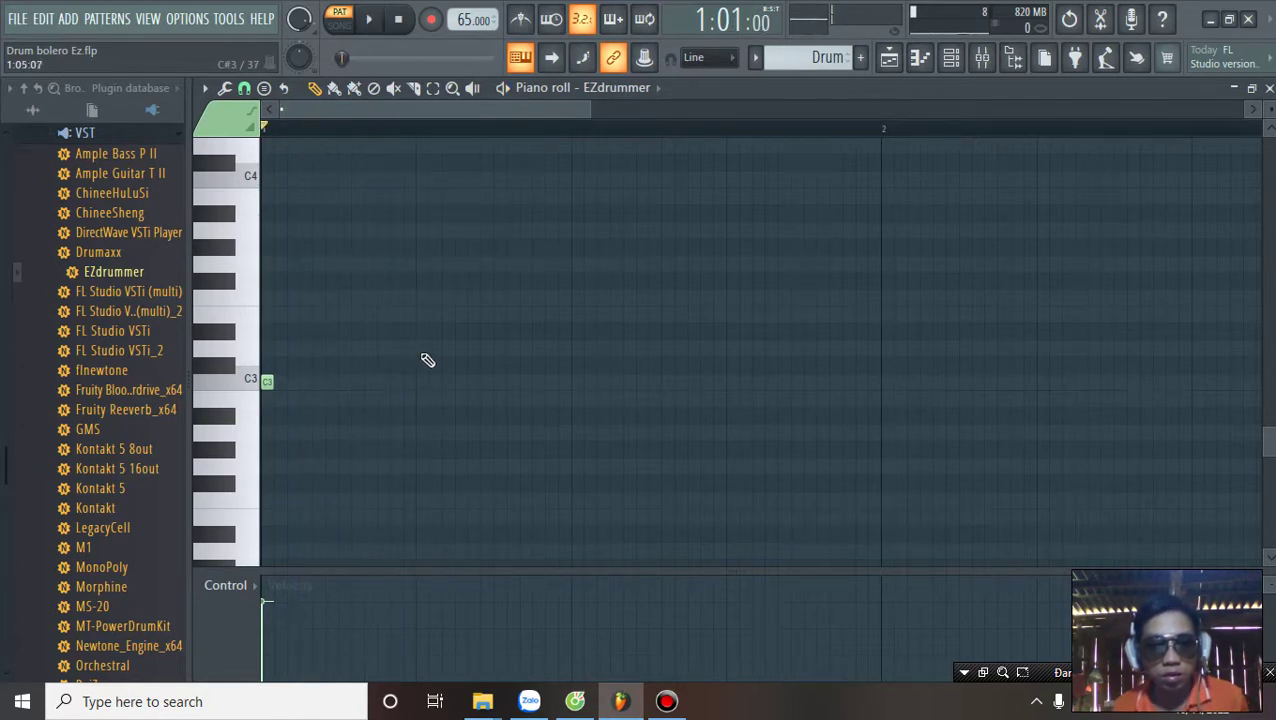
left_click(237, 318)
left_click(238, 340)
left_click(248, 347)
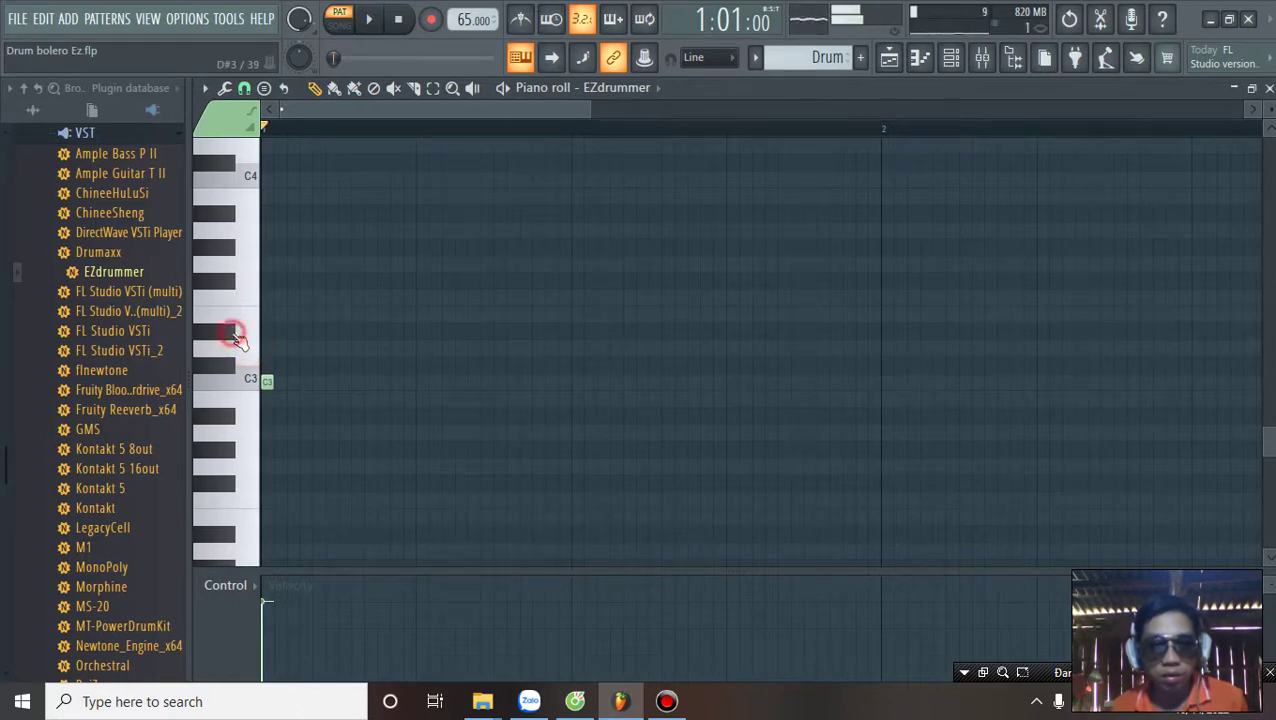
Step: Place D#3 notes at steps 5 and 13 and C3 notes at steps 7 and 9 of bar 1, and play the pattern
key("space")
key("space")
left_click(499, 383)
left_click(574, 389)
key("space")
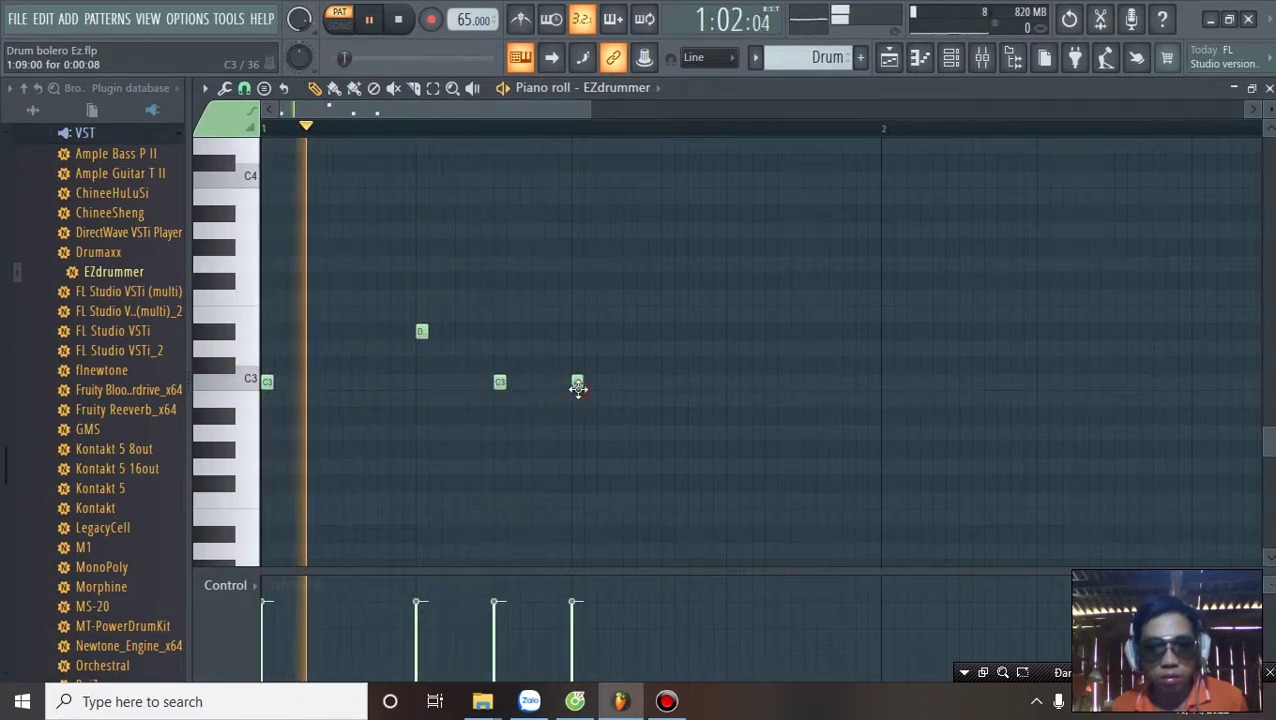
key("space")
left_click(729, 335)
key("space")
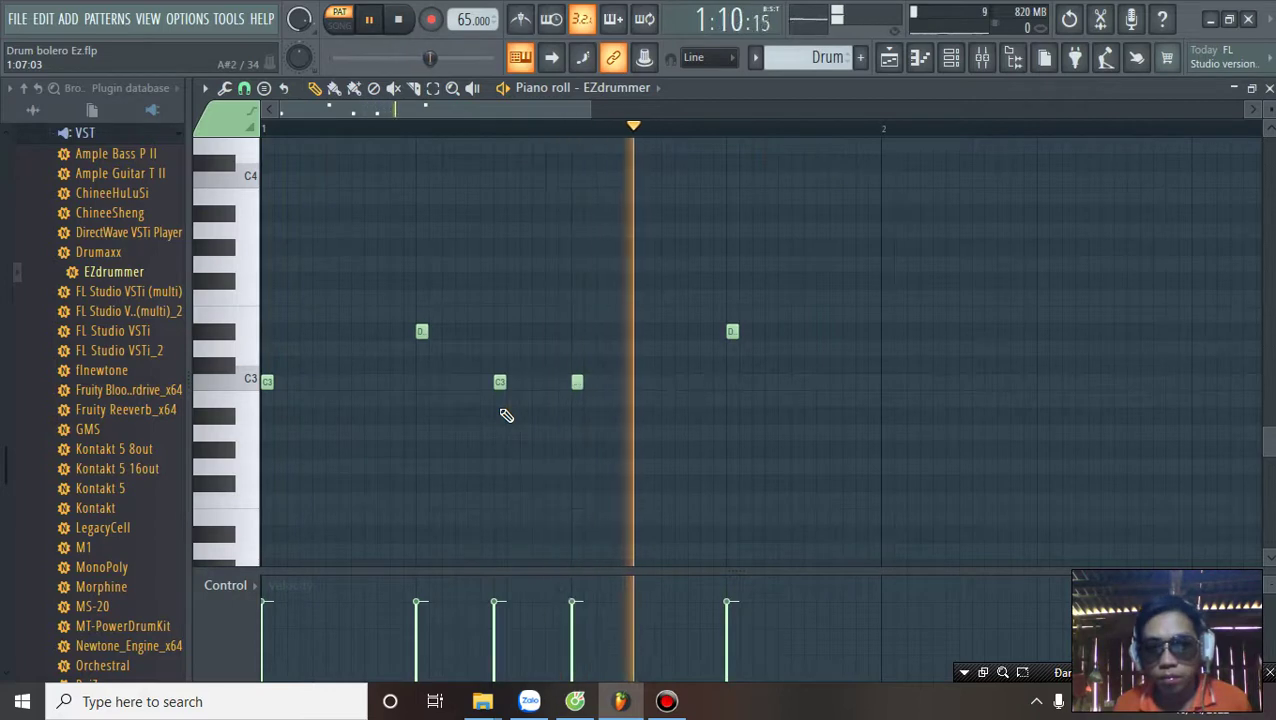
key("space")
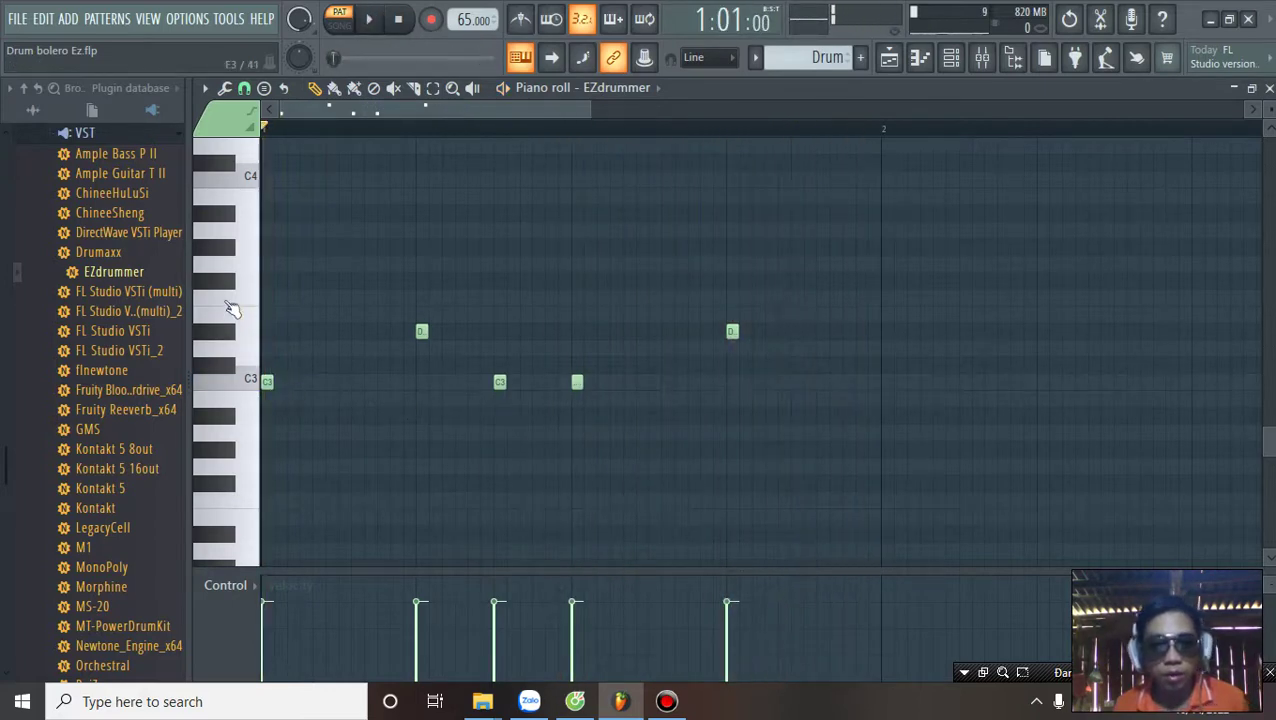
Step: Audition the keys around C4, place D#4 notes at steps 1, 3 and 5 of bar 1, and play the pattern
scroll(256, 276, "up", 3)
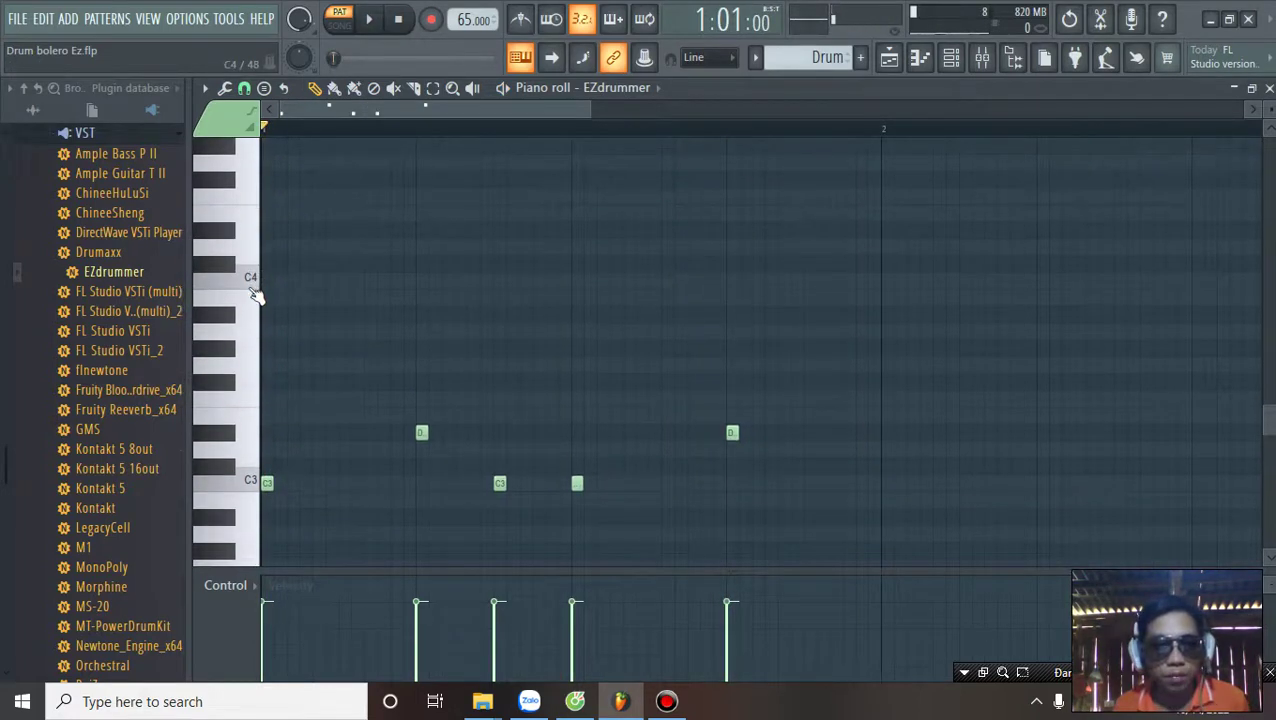
left_click(228, 259)
left_click(245, 263)
scroll(238, 270, "up", 3)
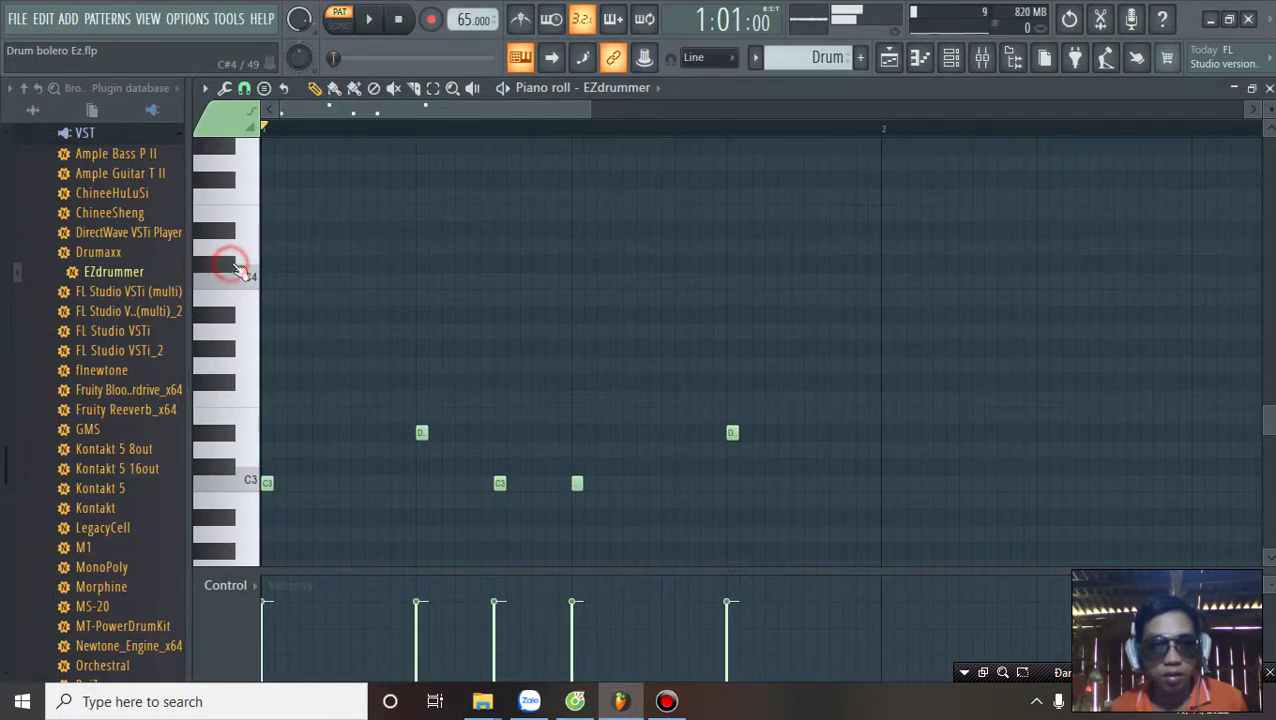
left_click(243, 213)
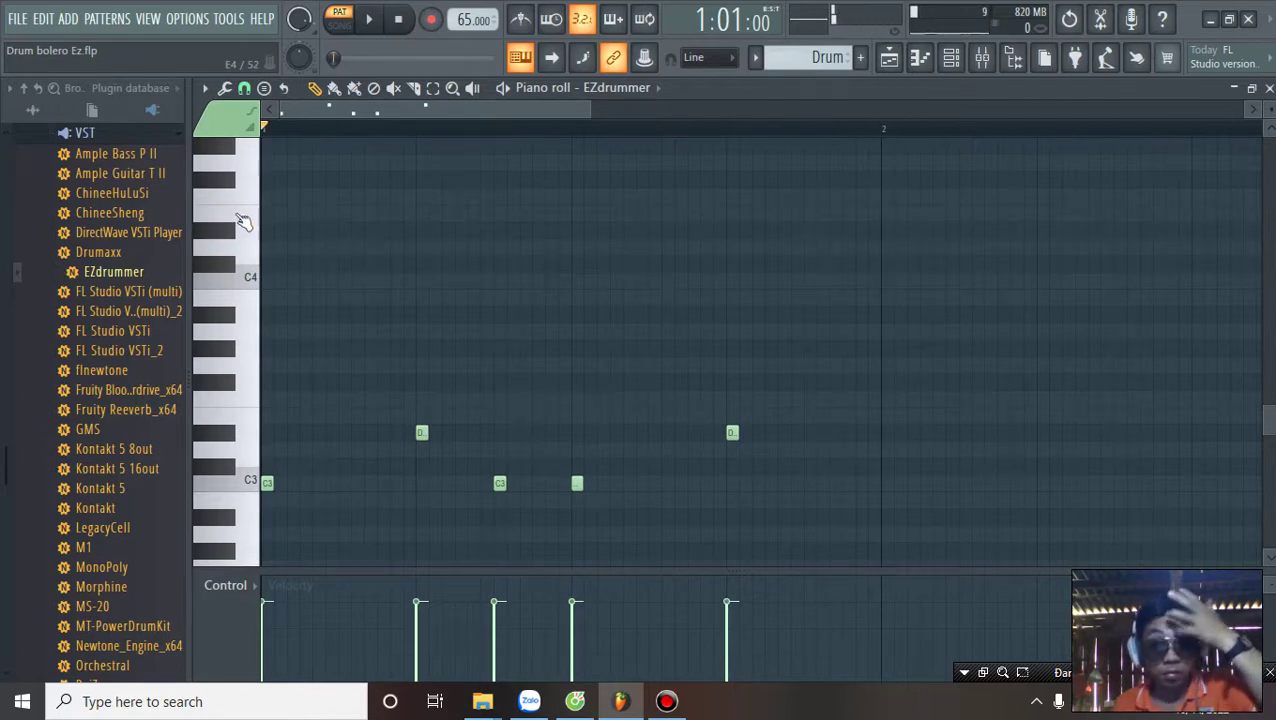
left_click(242, 204)
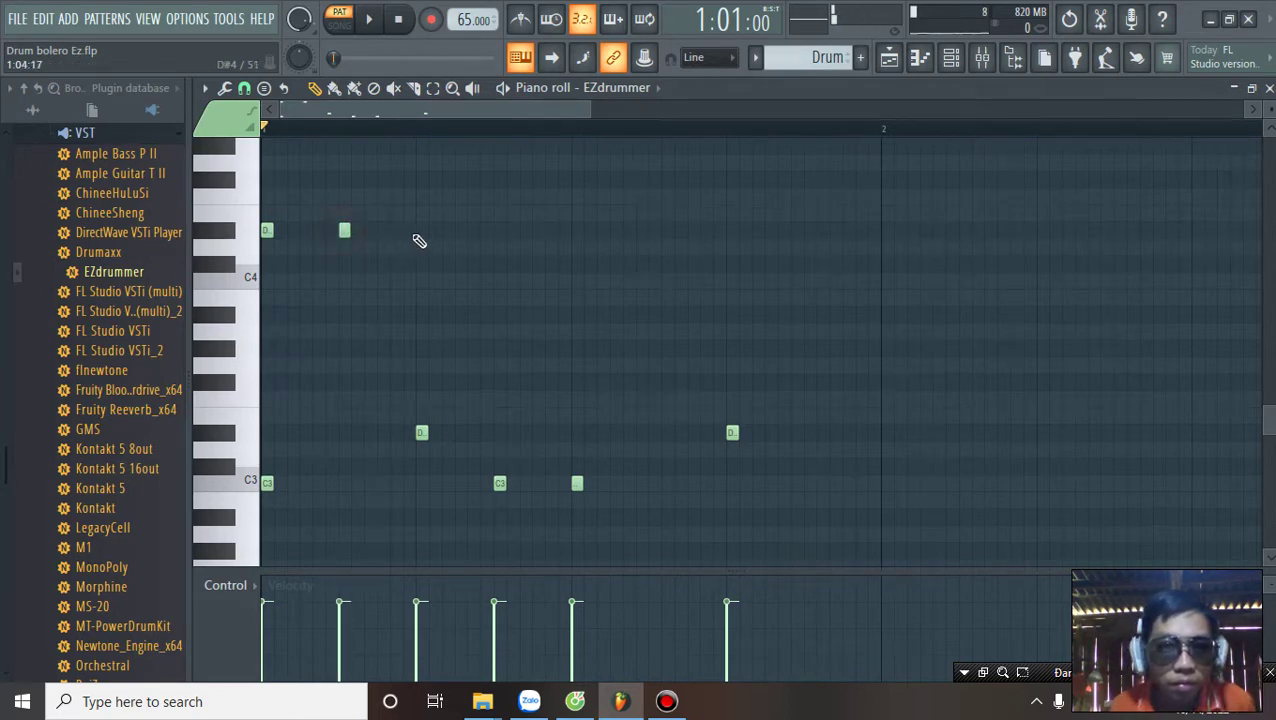
key("space")
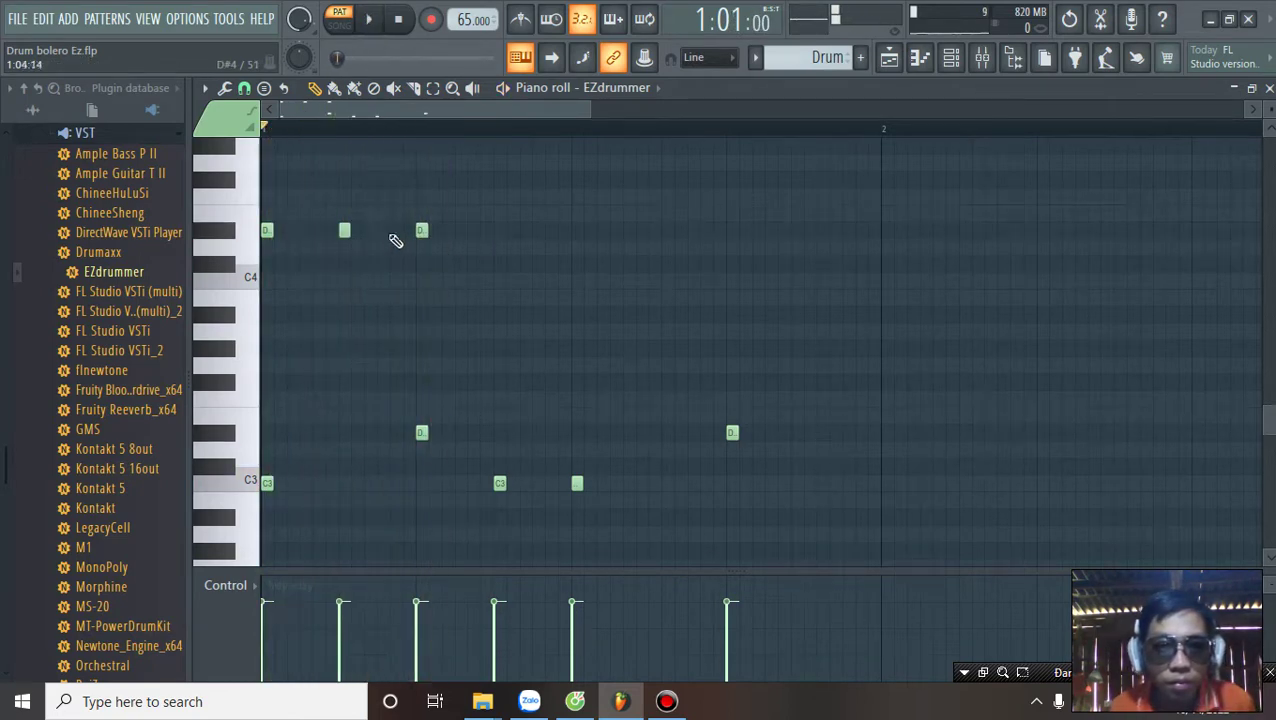
scroll(322, 134, "up", 2)
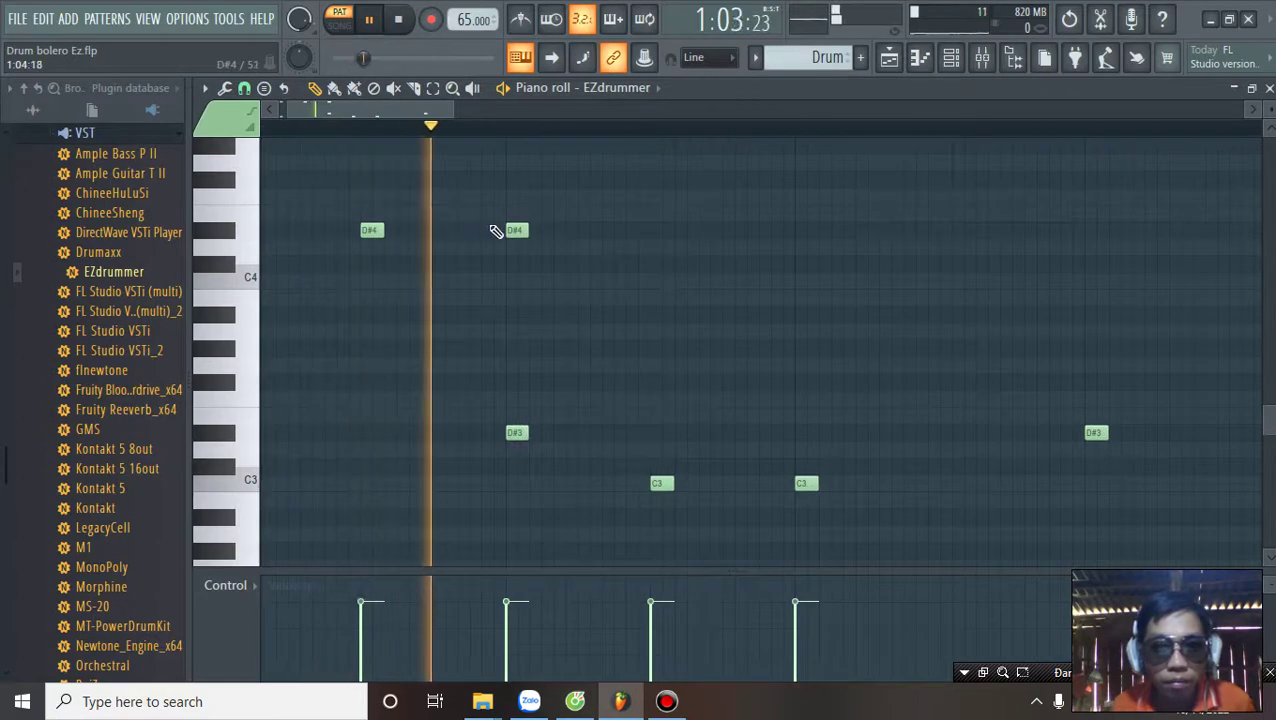
scroll(484, 131, "down", 2)
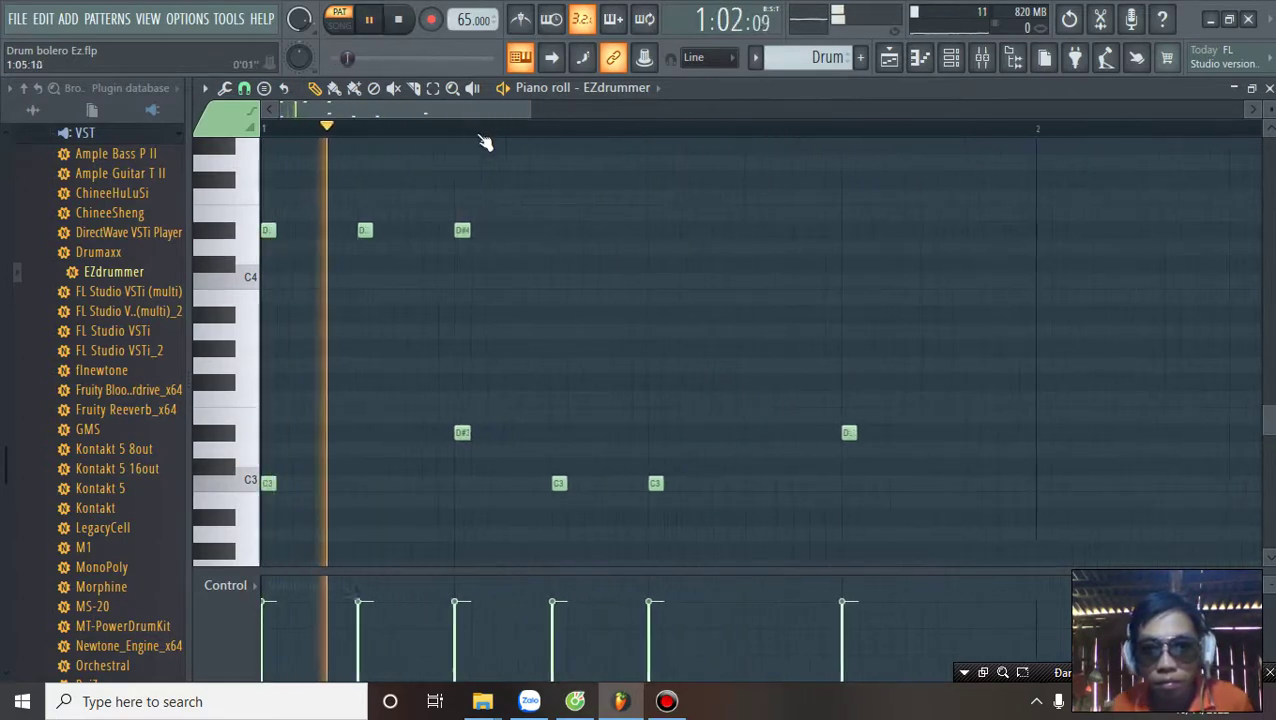
Step: Add D#4 notes at steps 7, 9, 11 and 13, plus two quick notes right after step 11, and play the pattern
left_click(556, 232)
left_click(650, 232)
key("space")
left_click(745, 232)
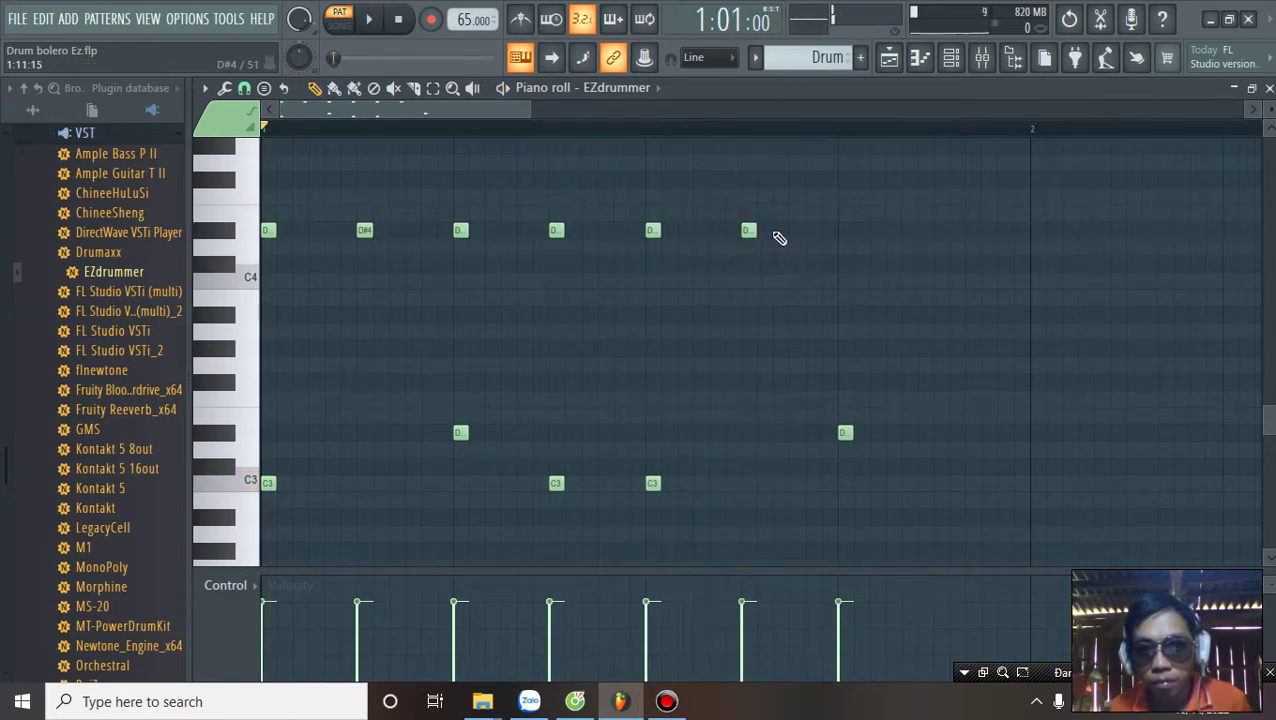
left_click(762, 232)
left_click(778, 232)
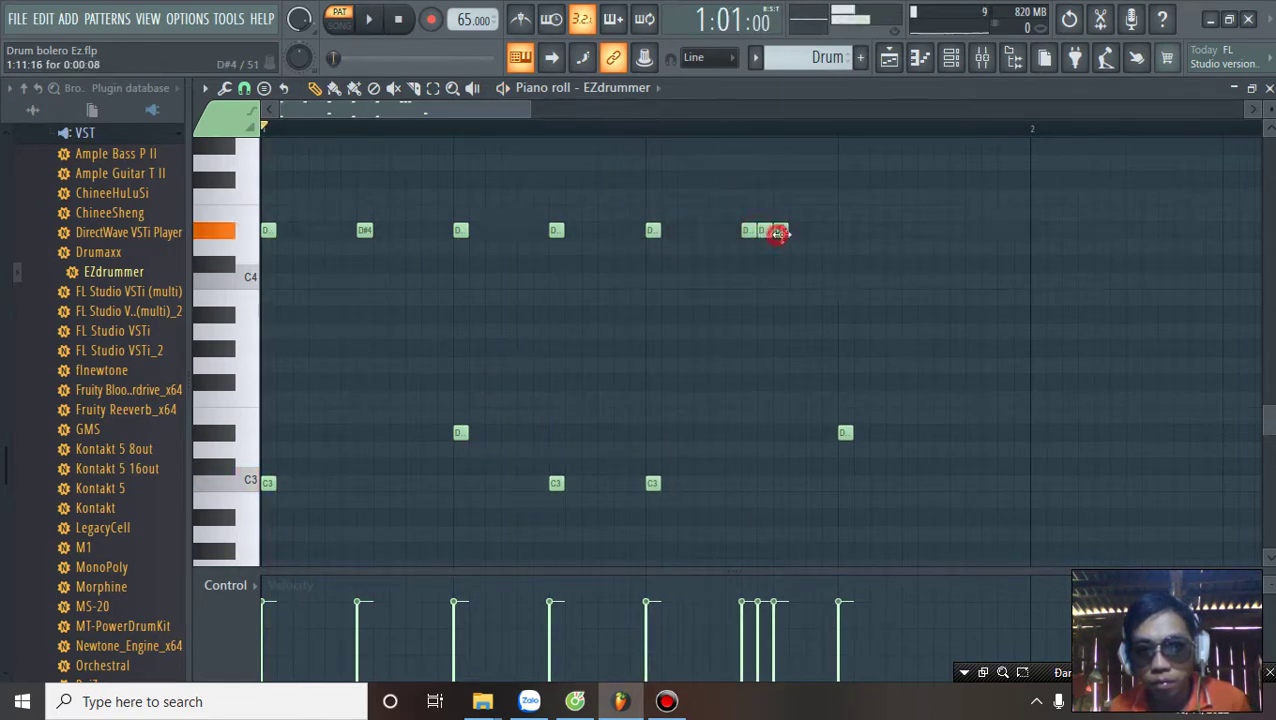
left_click(843, 232)
key("space")
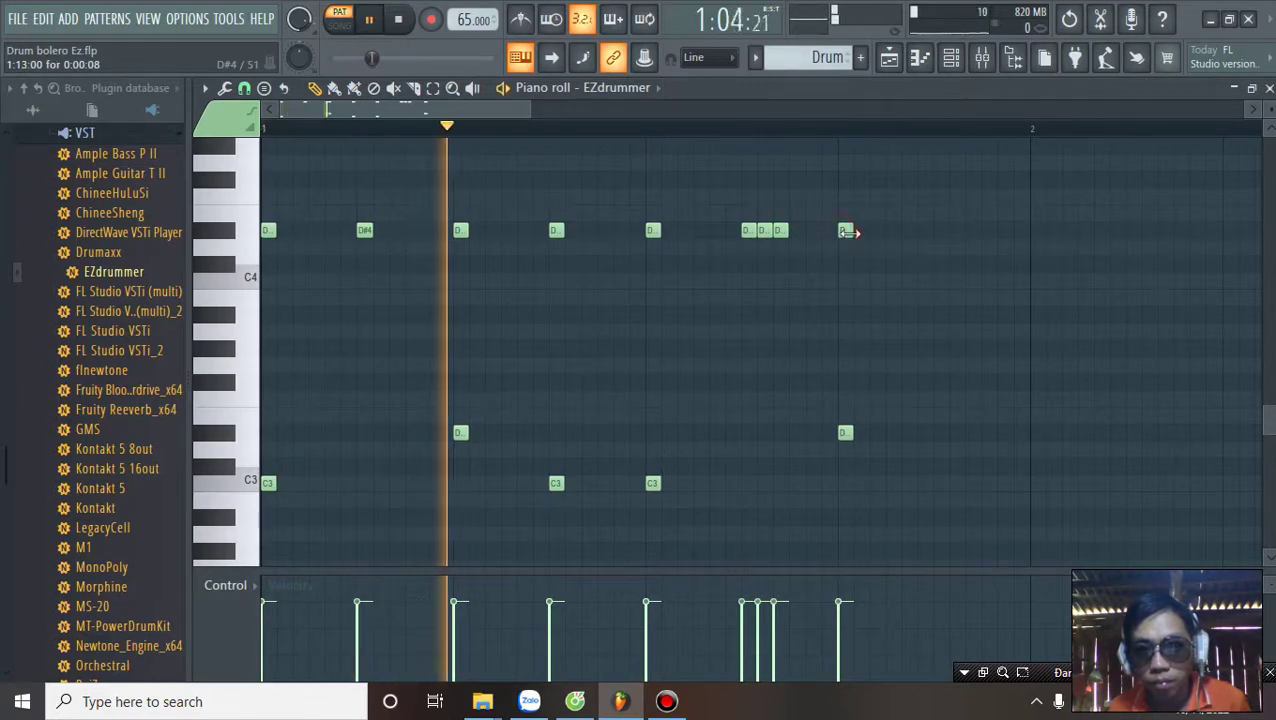
Step: Move the two quick D#4 notes after step 11 to 1:11:16 and 1:12:08 for even spacing, and play the pattern
key("space")
left_click_drag(779, 231, 805, 231)
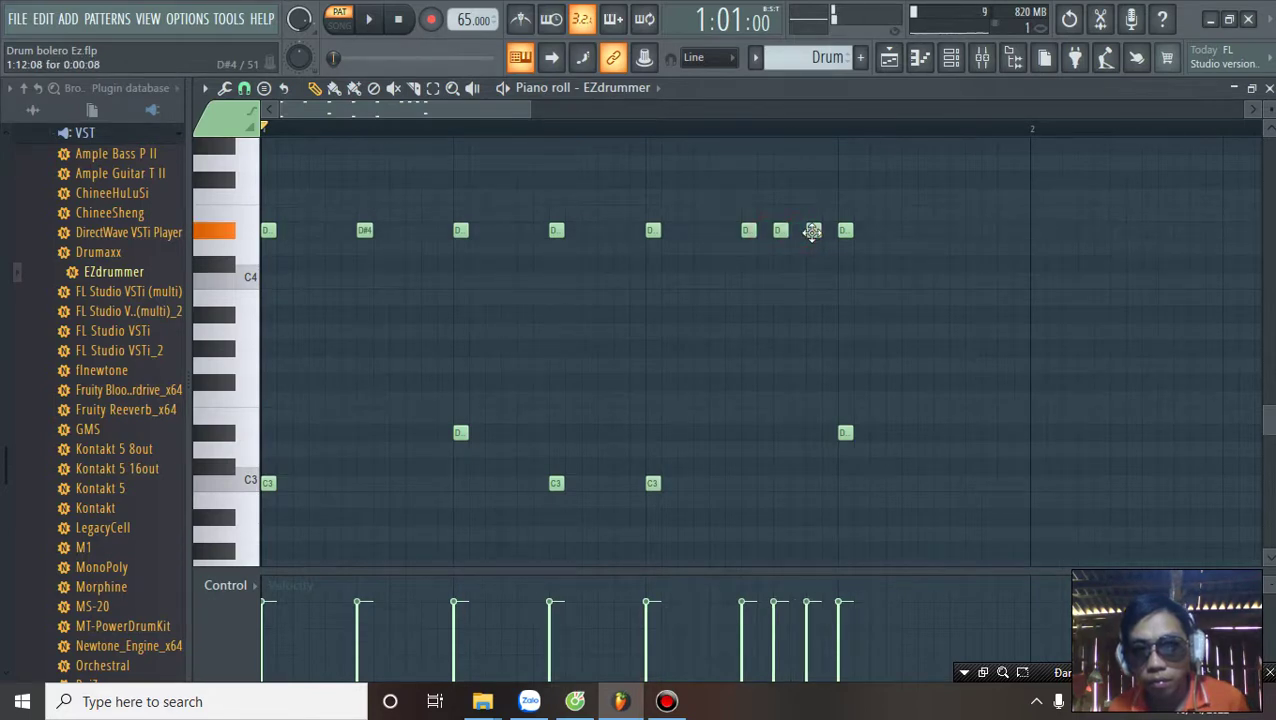
key("space")
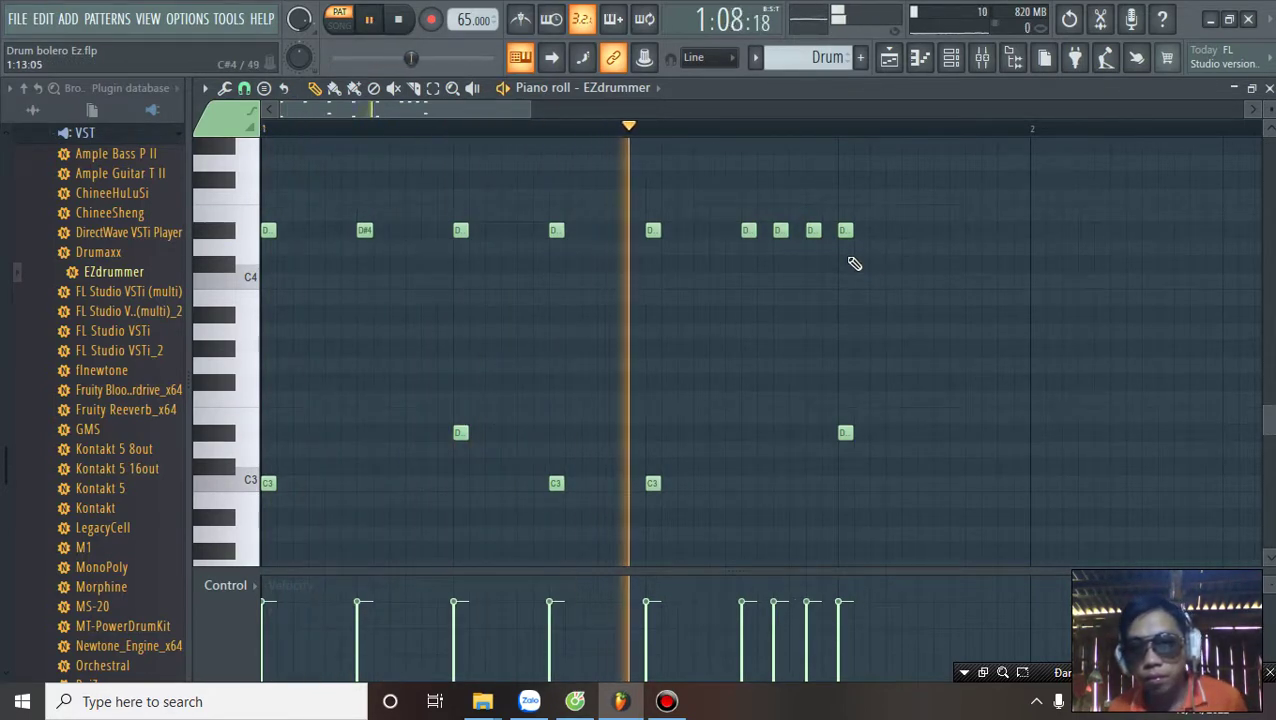
Step: Add a D#4 note at step 15 of bar 1 and fill the quick D#4 run with notes at 1:11:08 and 1:12:00
key("space")
key("space")
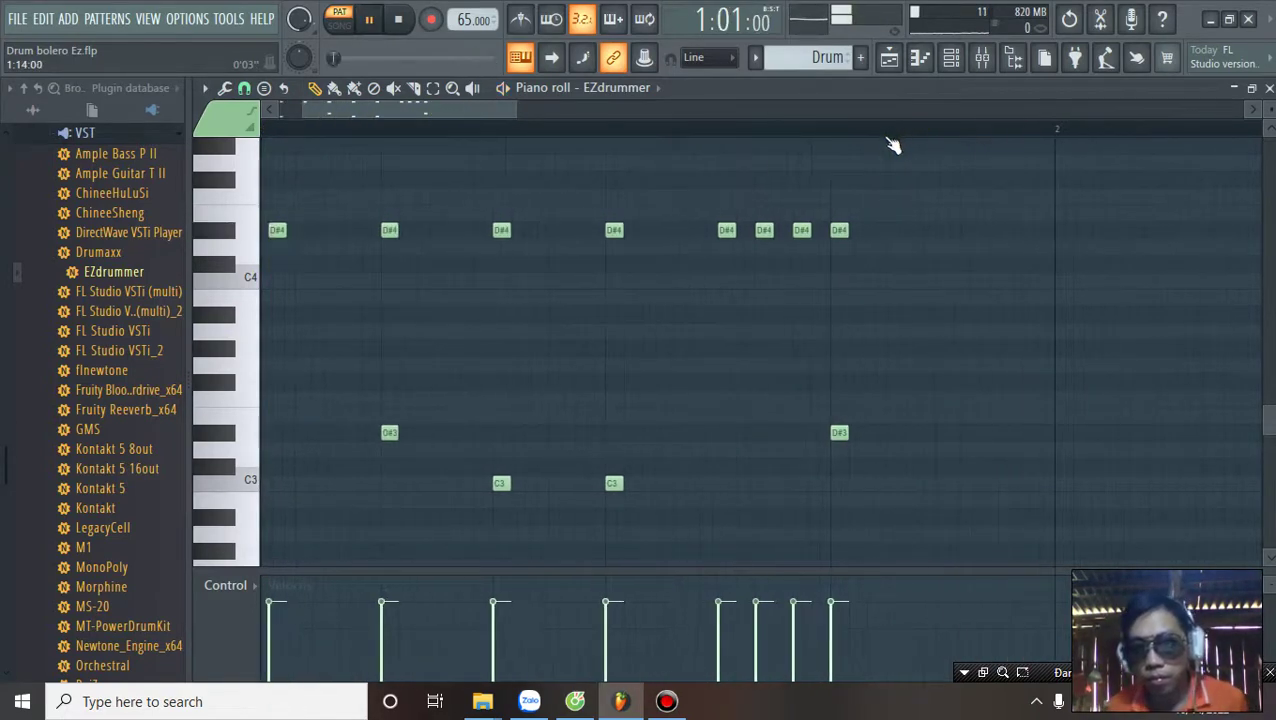
left_click(948, 232)
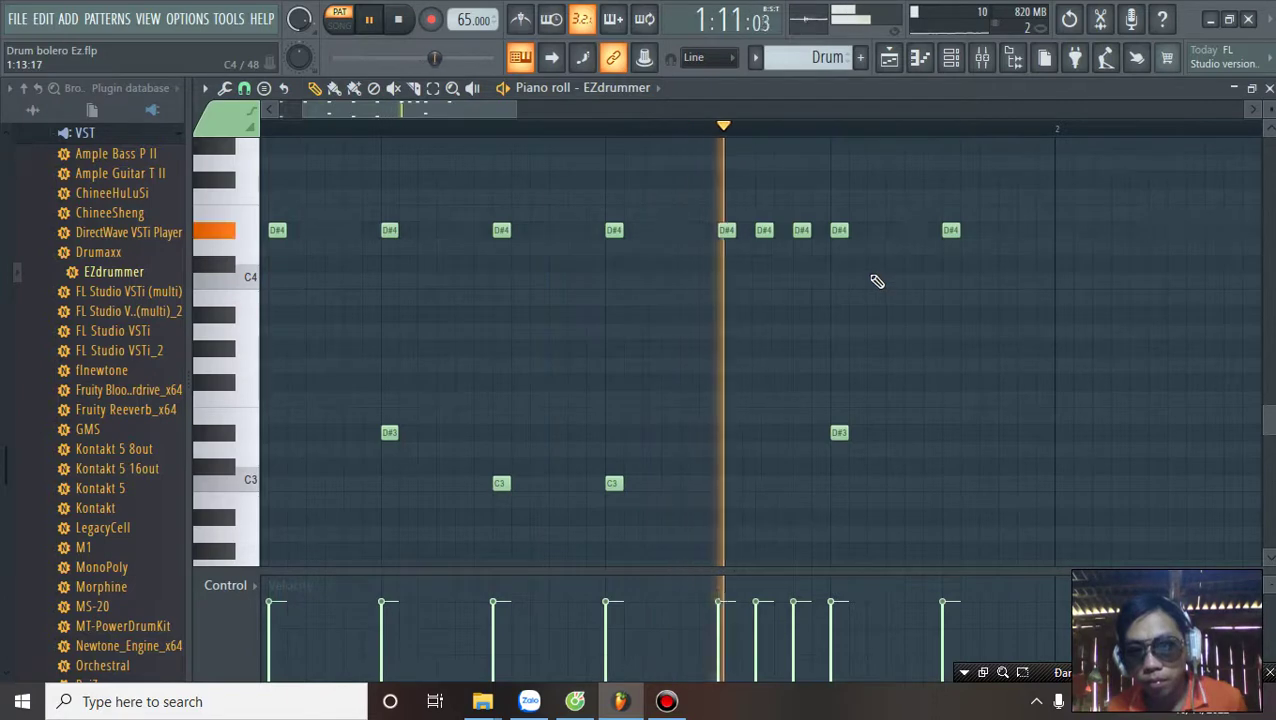
scroll(850, 280, "up", 3)
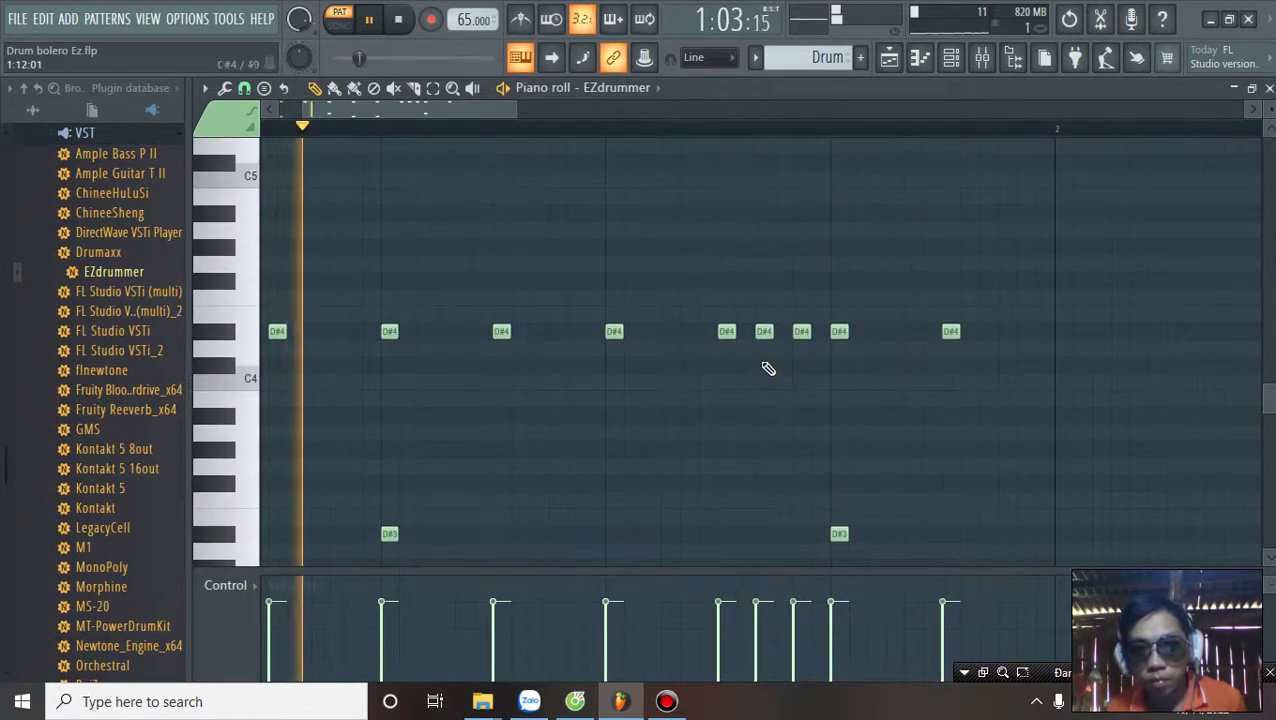
left_click(747, 332)
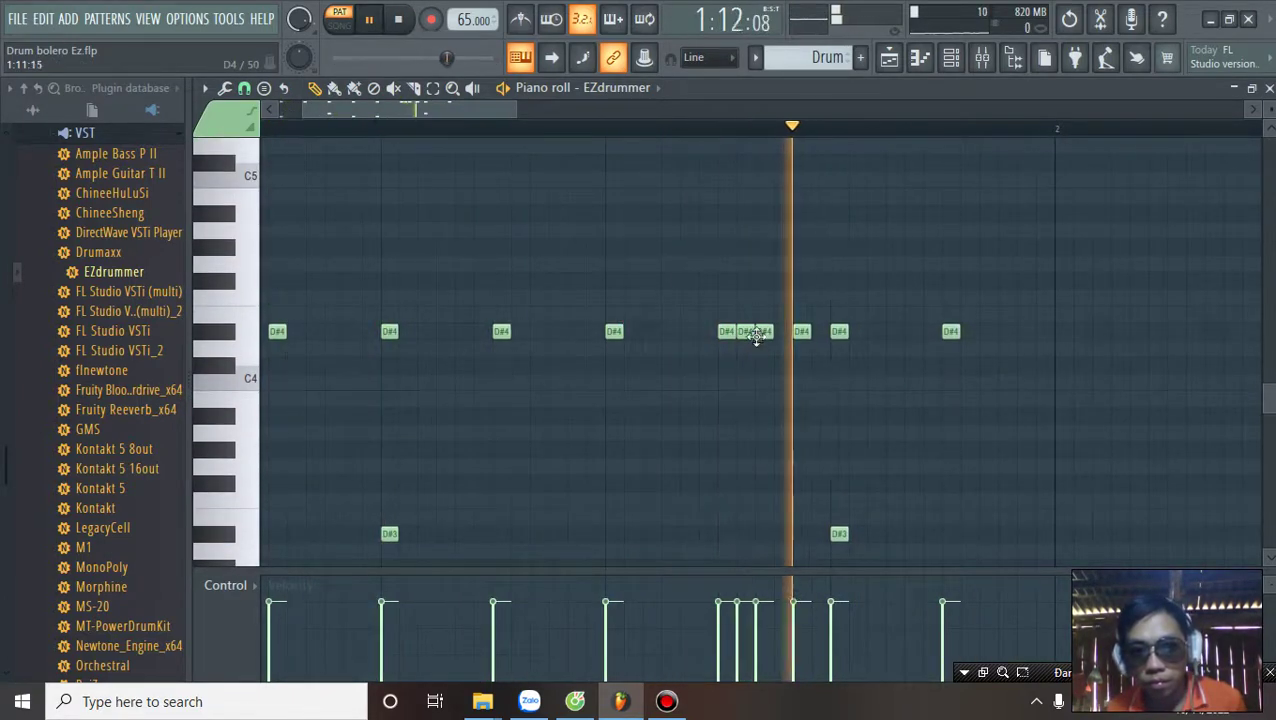
left_click(785, 333)
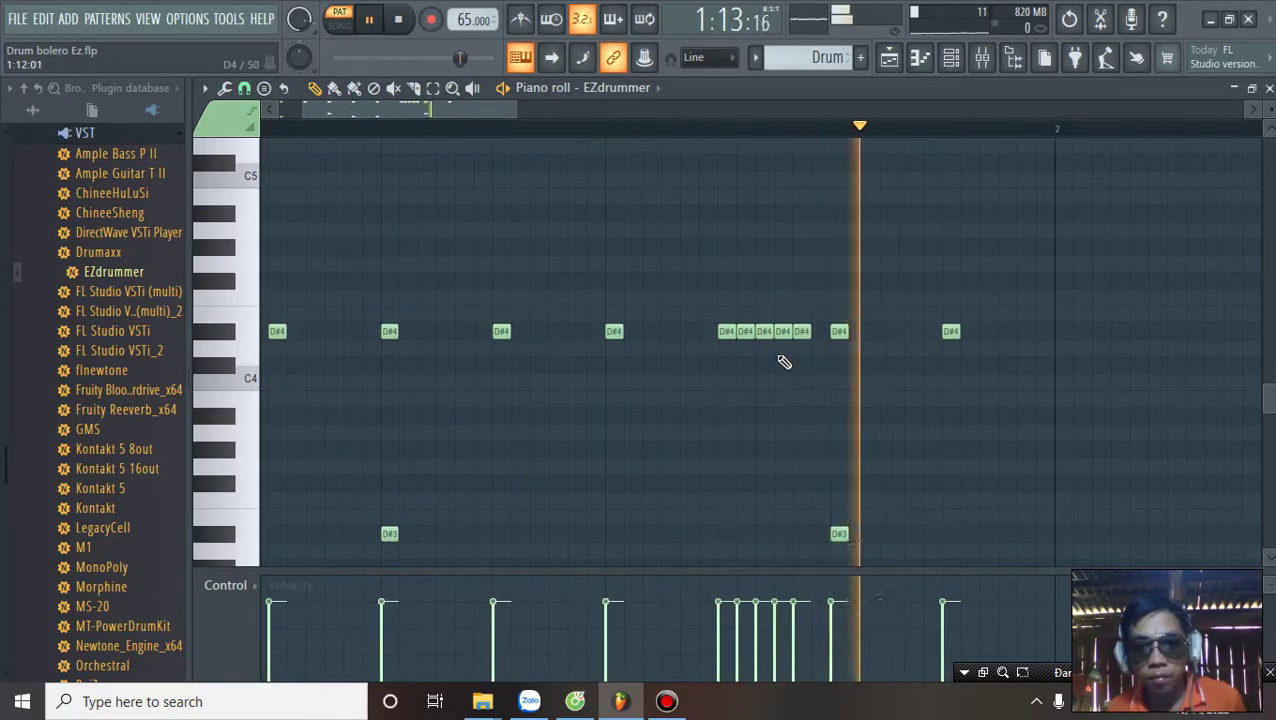
scroll(978, 134, "down", 2)
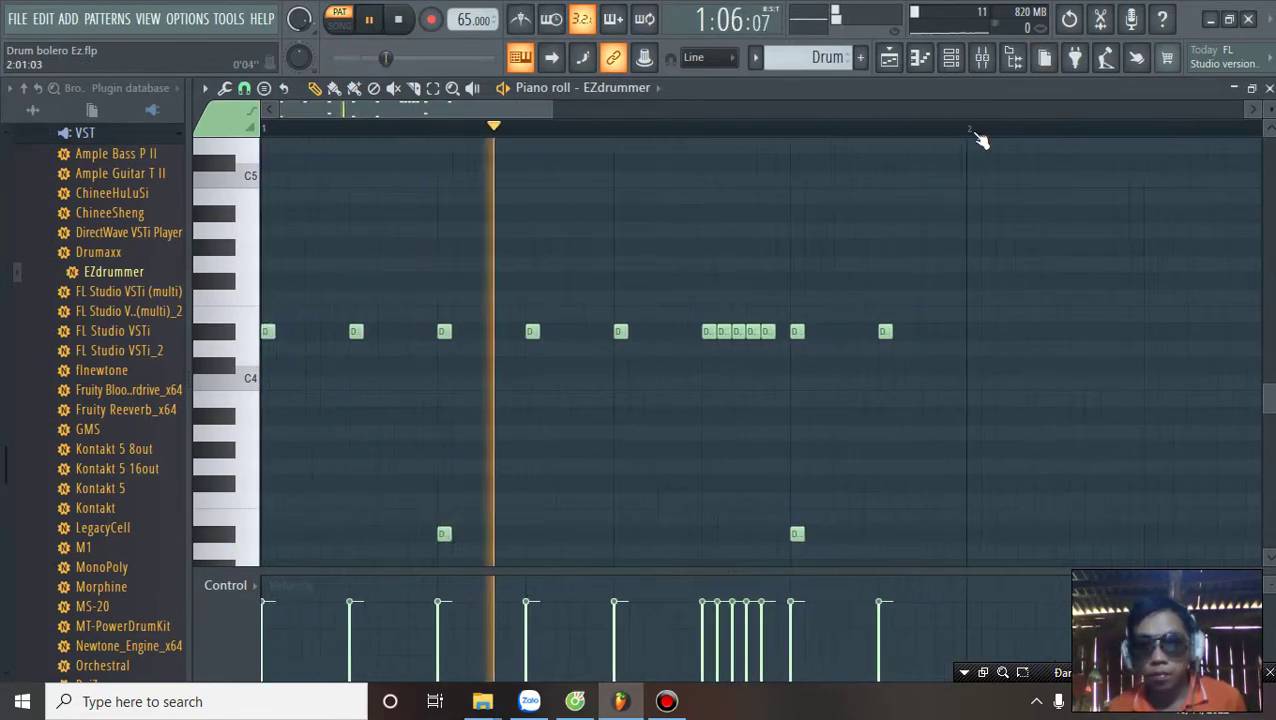
Step: Stop playback and audition the keys from D#4 down to D#3
key("space")
left_click(222, 338)
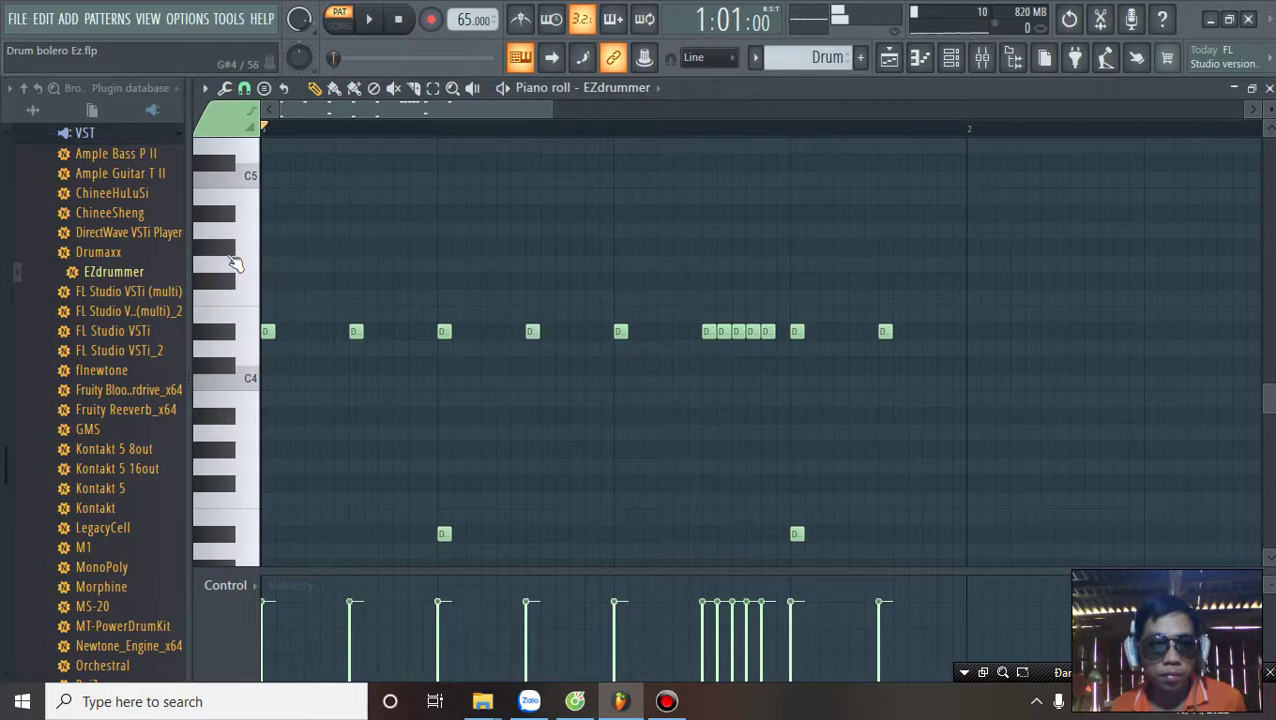
left_click(243, 375)
left_click(245, 408)
left_click(234, 418)
left_click(240, 436)
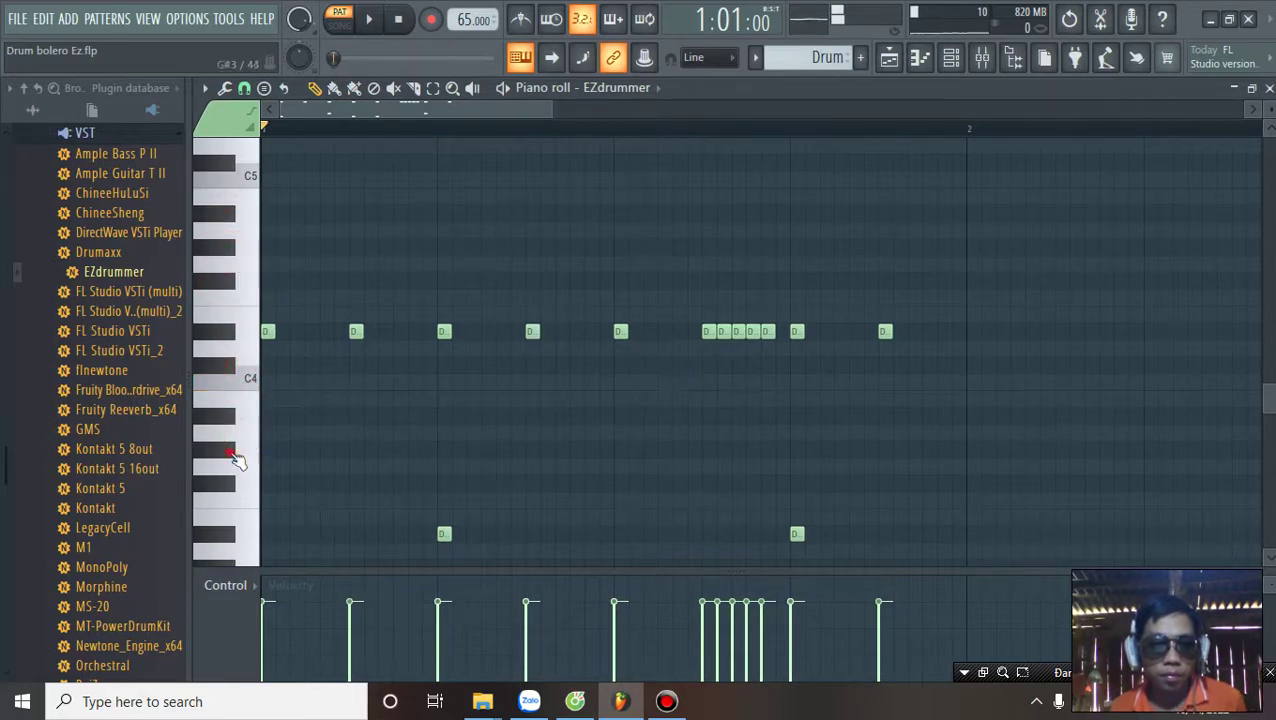
left_click(240, 502)
left_click(240, 520)
left_click(231, 535)
Step: Play the pattern, select all D#4 notes in bar 1, and lower their velocities evenly to slightly below the C3 and D#3 notes
key("space")
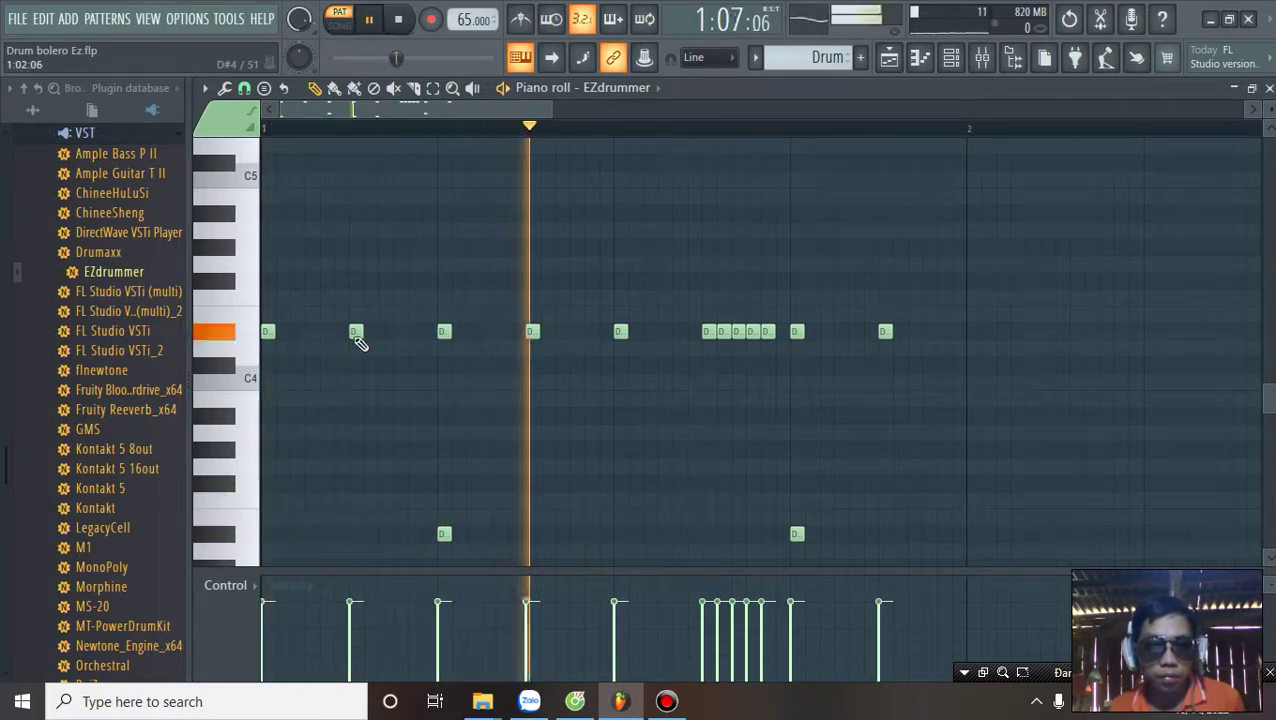
left_click_drag(922, 316, 182, 404)
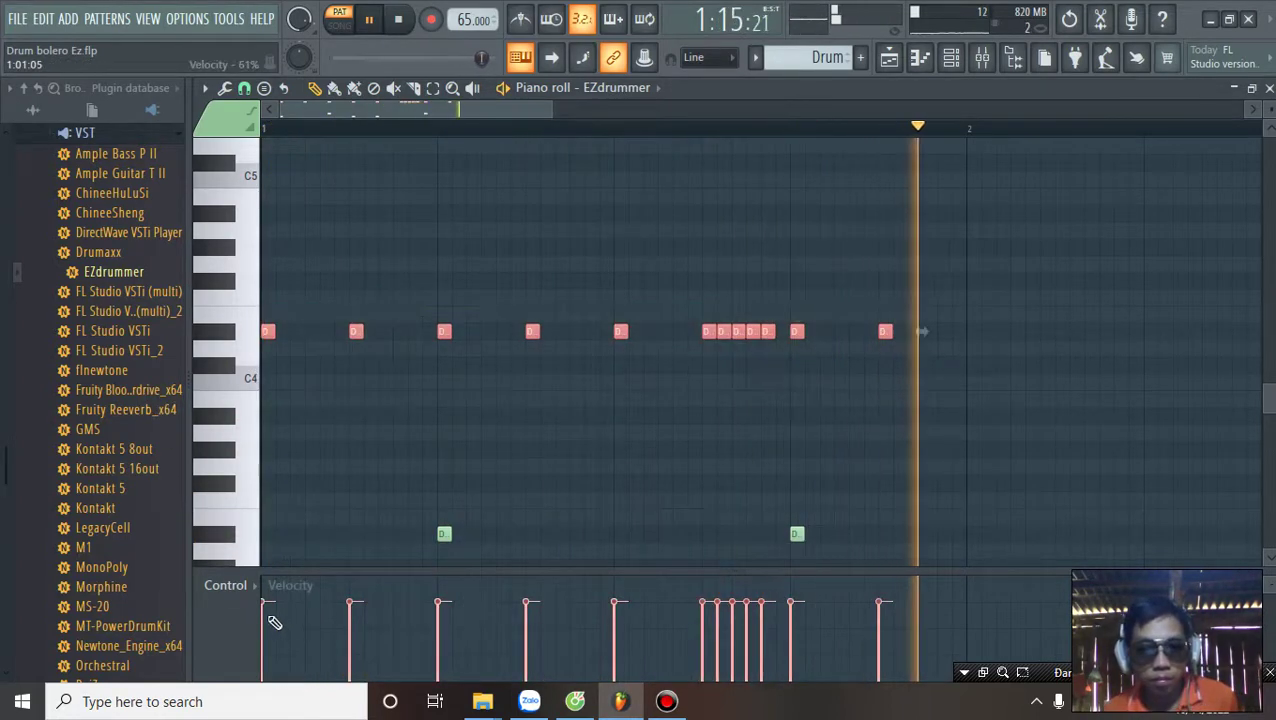
left_click(349, 621)
left_click(435, 619)
left_click(527, 624)
left_click(614, 624)
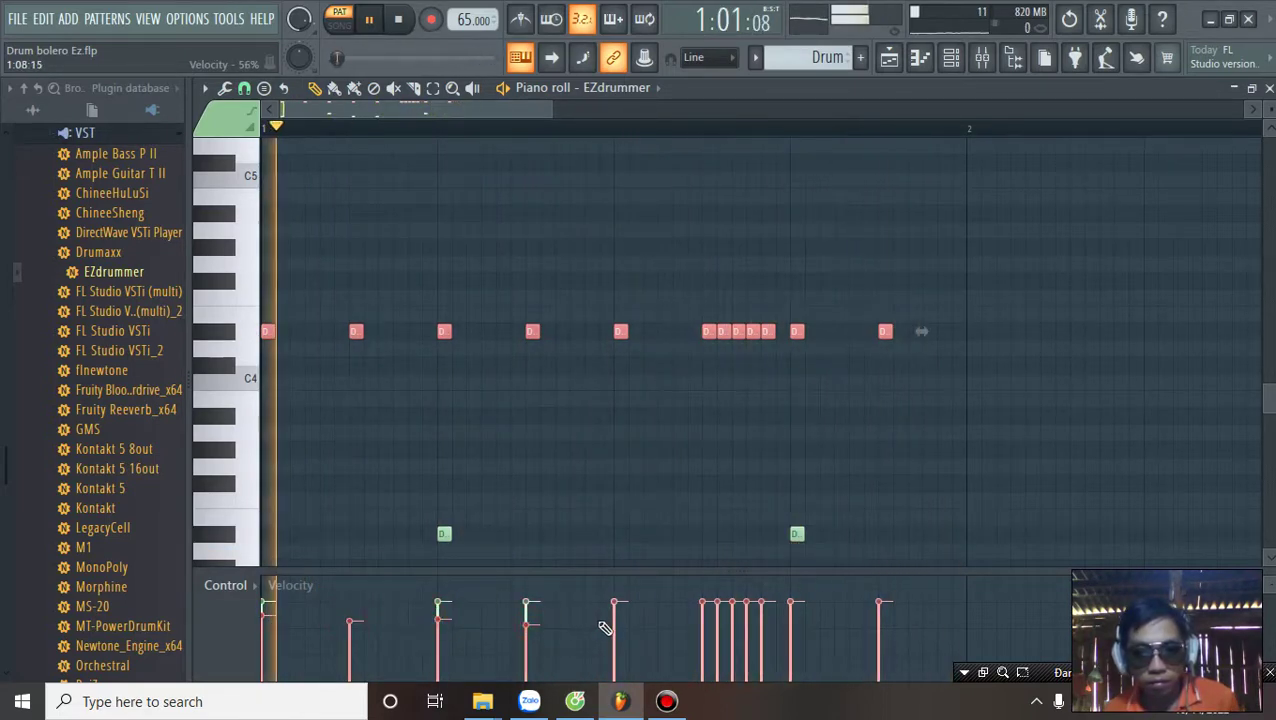
left_click(699, 627)
mouse_move(698, 627)
left_mouse_down()
mouse_move(801, 621)
mouse_move(792, 629)
left_mouse_up()
left_click(879, 629)
left_click_drag(879, 621, 690, 630)
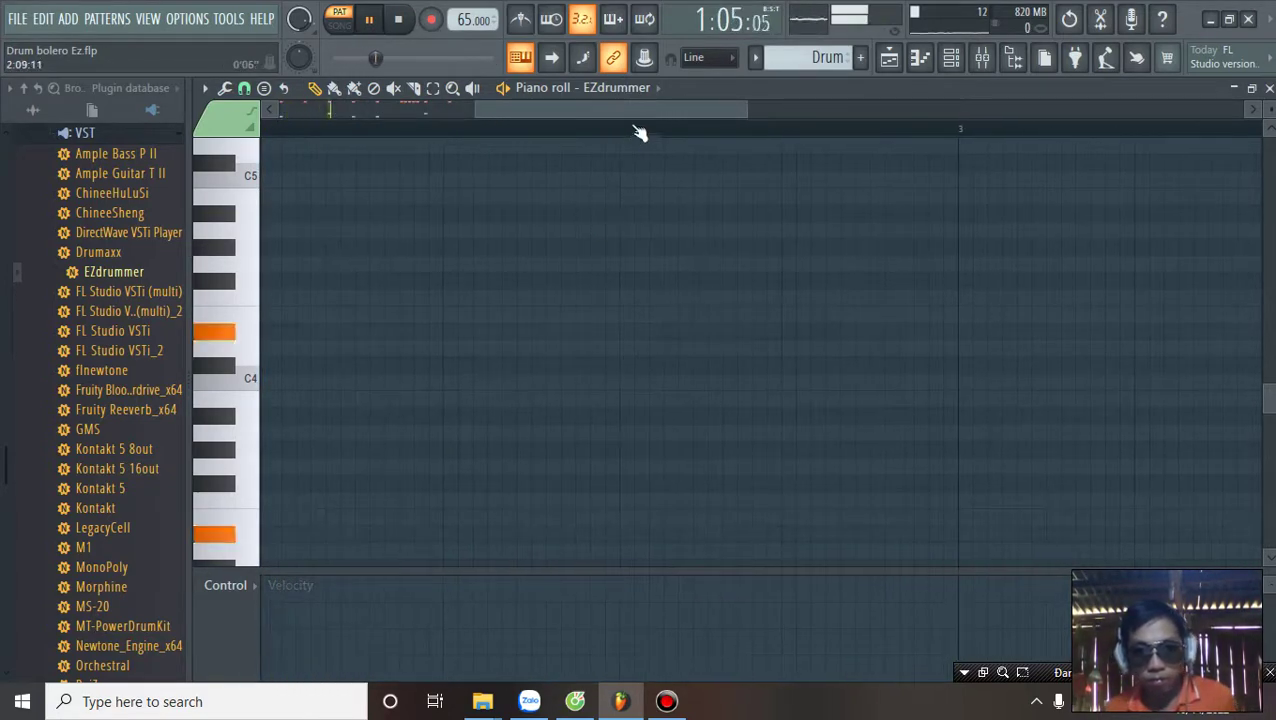
left_click_drag(547, 112, 318, 118)
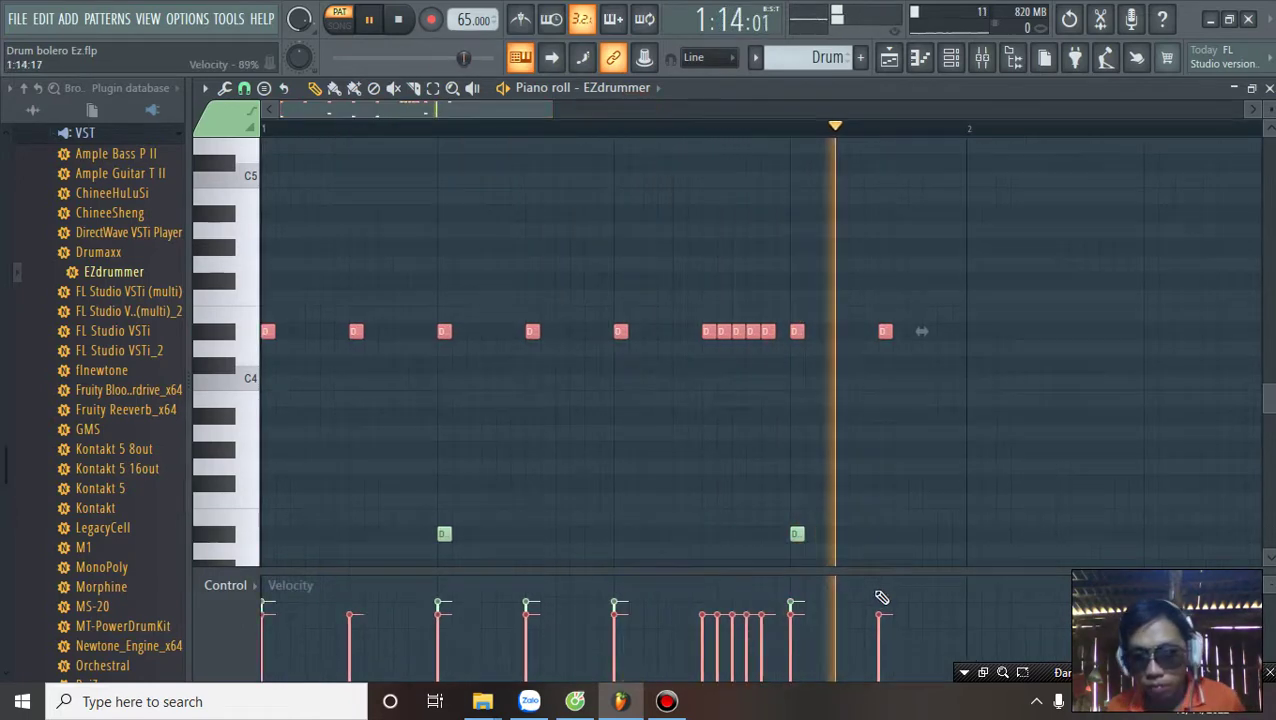
Step: Deselect the D#4 notes and listen to the whole bar with the softened hits, then stop playback
scroll(830, 345, "down", 4)
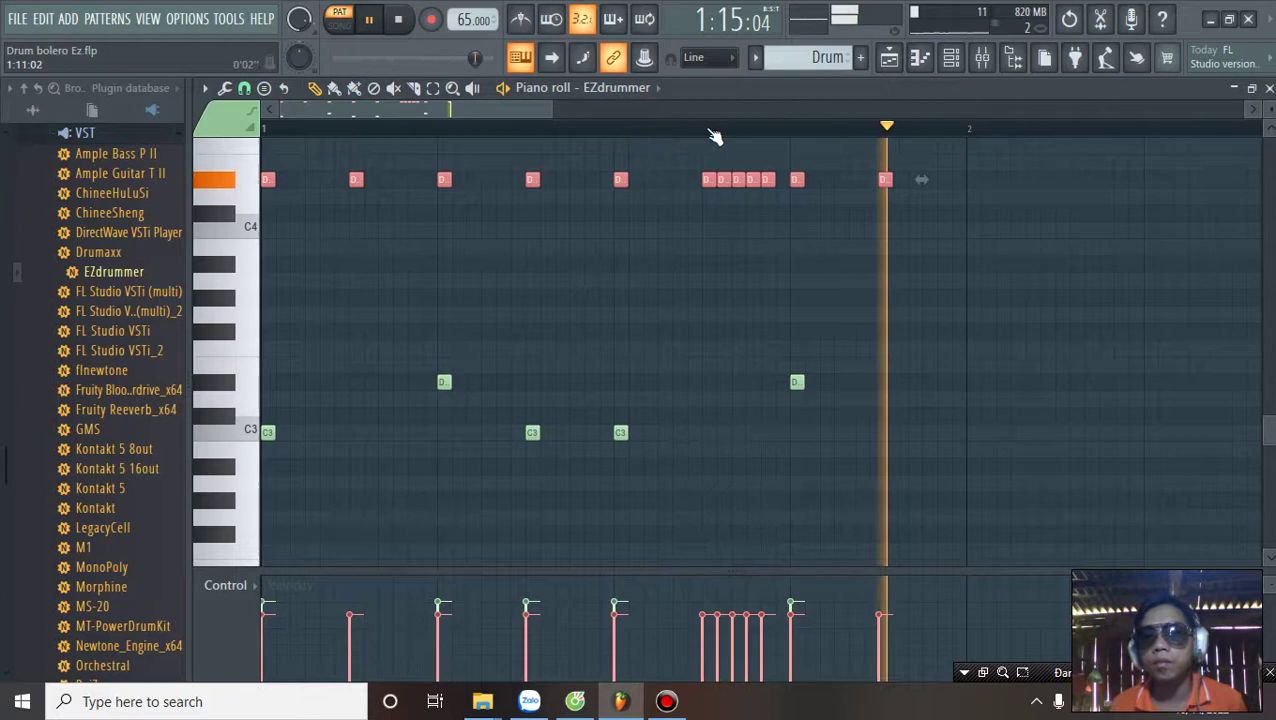
scroll(714, 138, "up", 1)
scroll(714, 138, "up", 2)
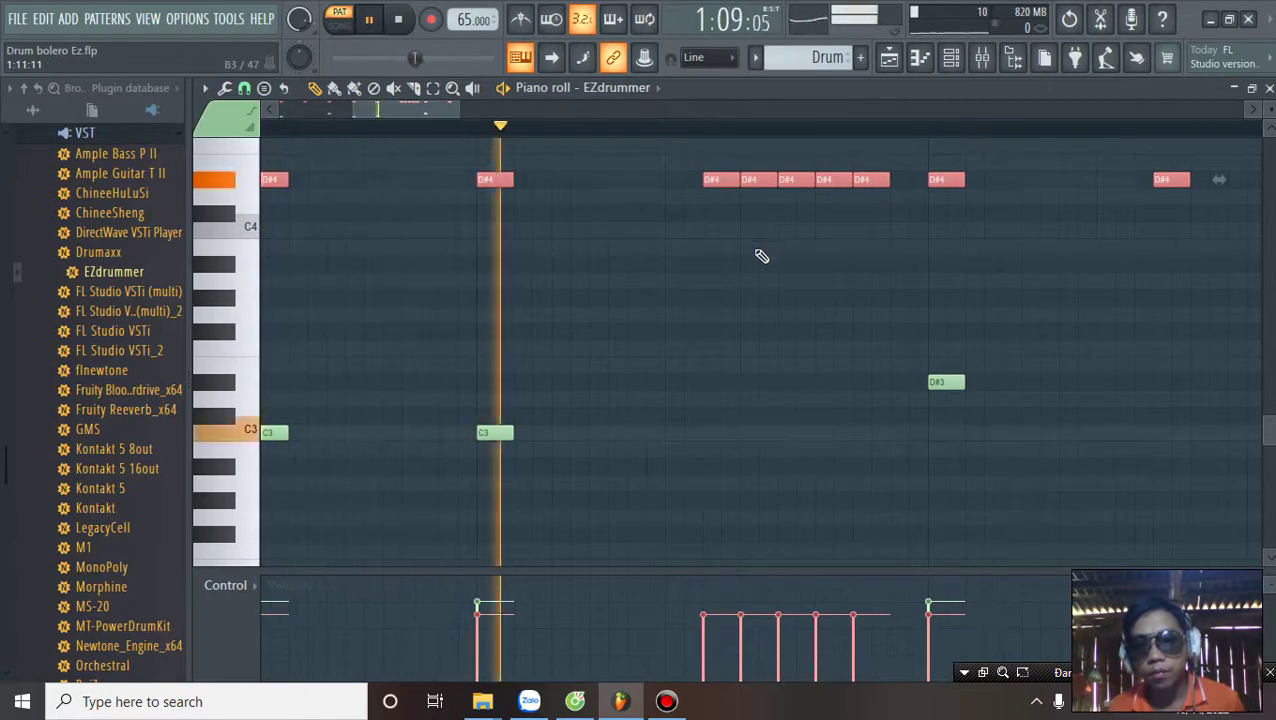
left_click(688, 218)
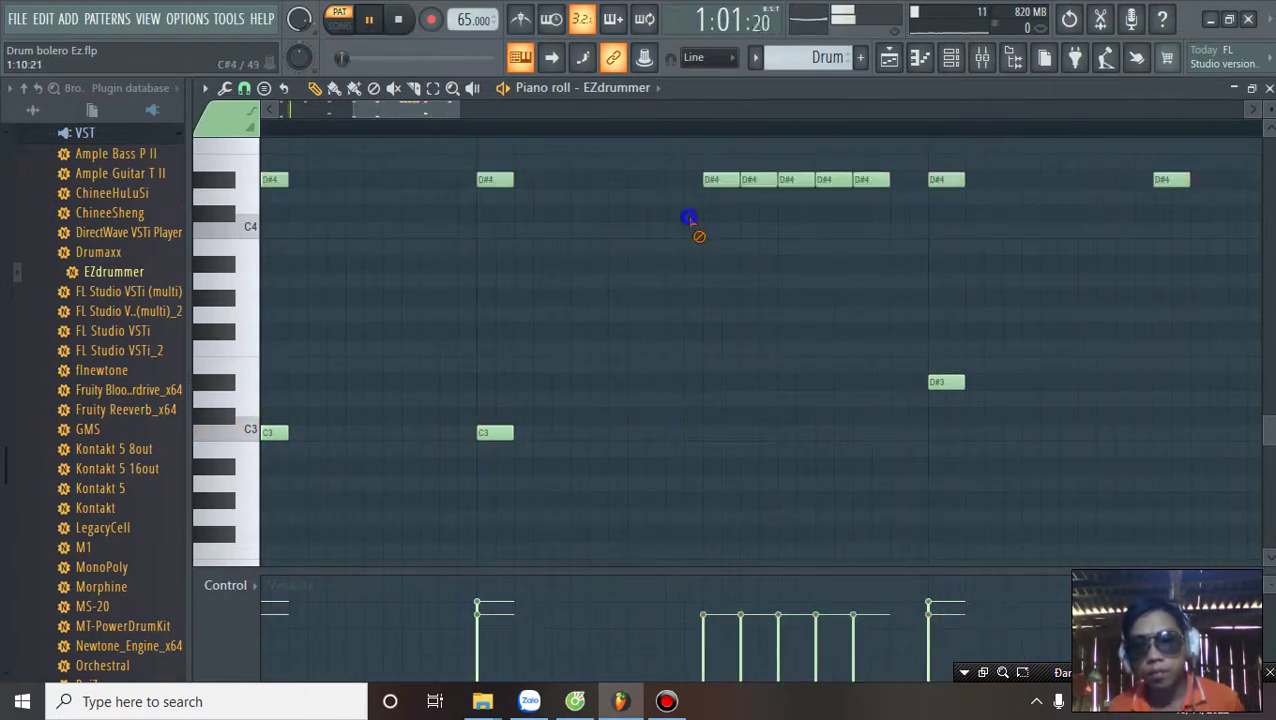
scroll(705, 133, "down", 4)
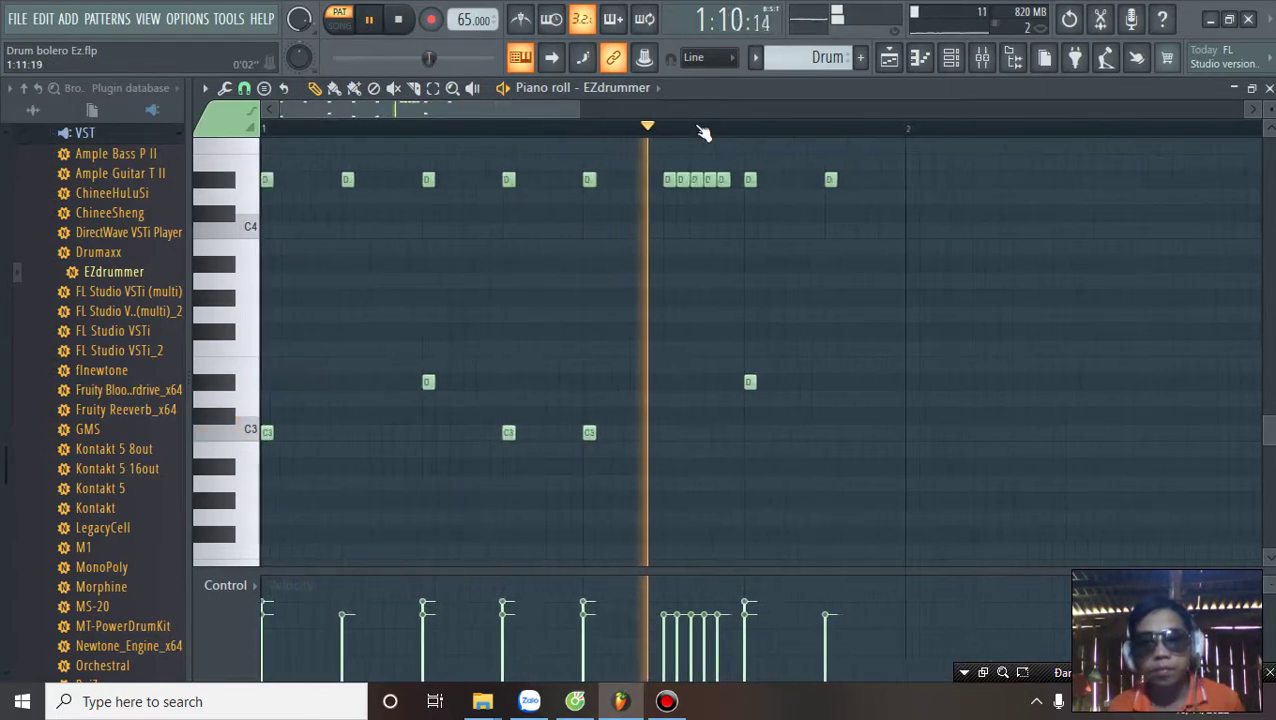
scroll(705, 133, "down", 1)
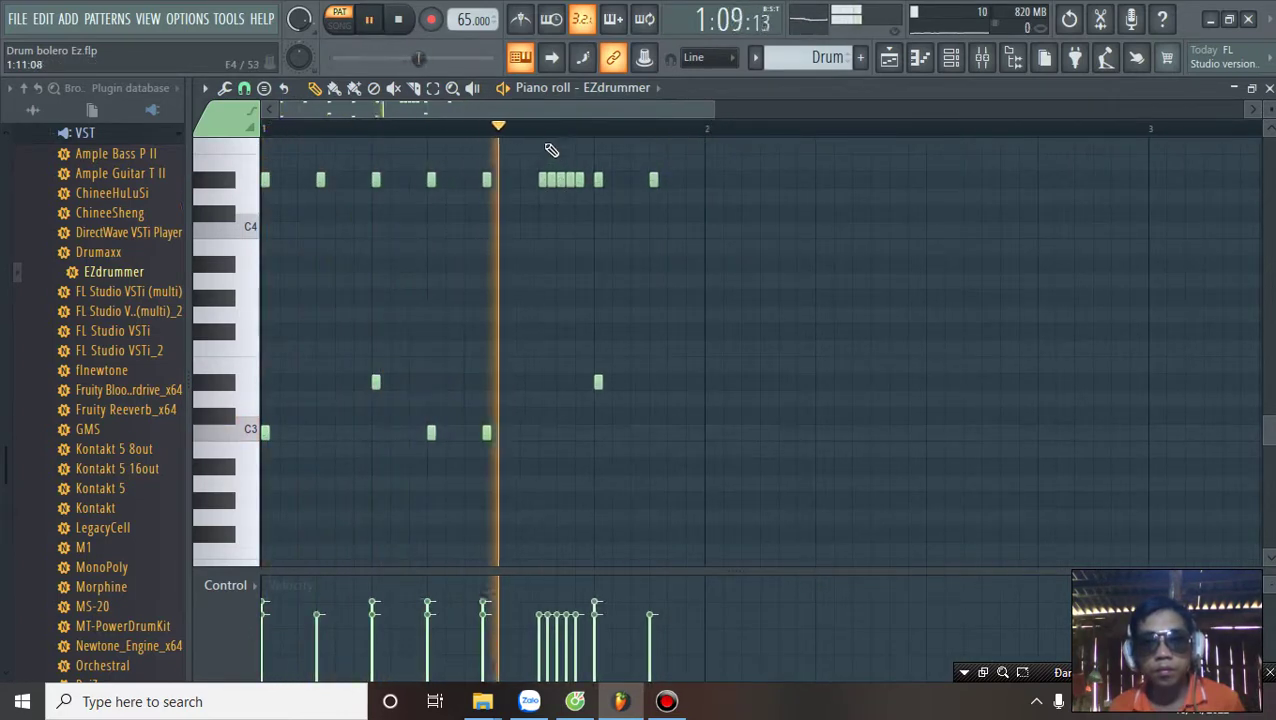
key("space")
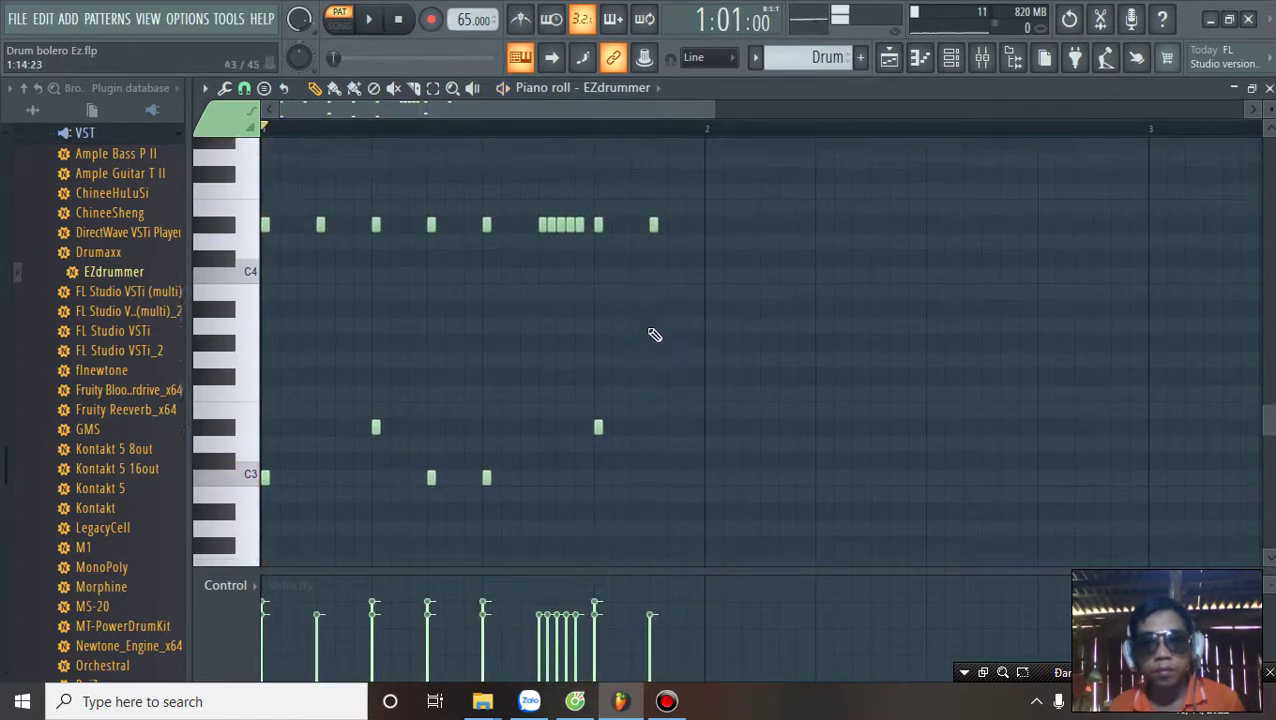
Step: Try an A#3 note at step 15 of bar 1 and play the pattern
scroll(205, 262, "up", 3)
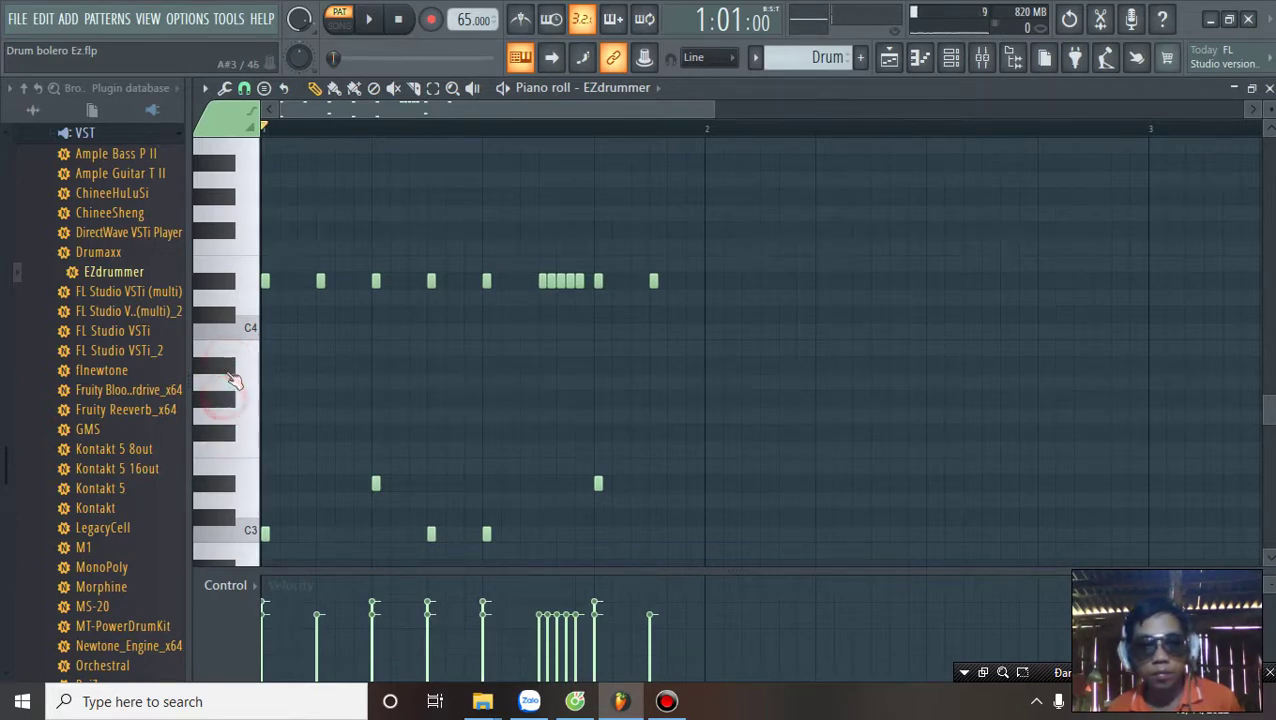
key("space")
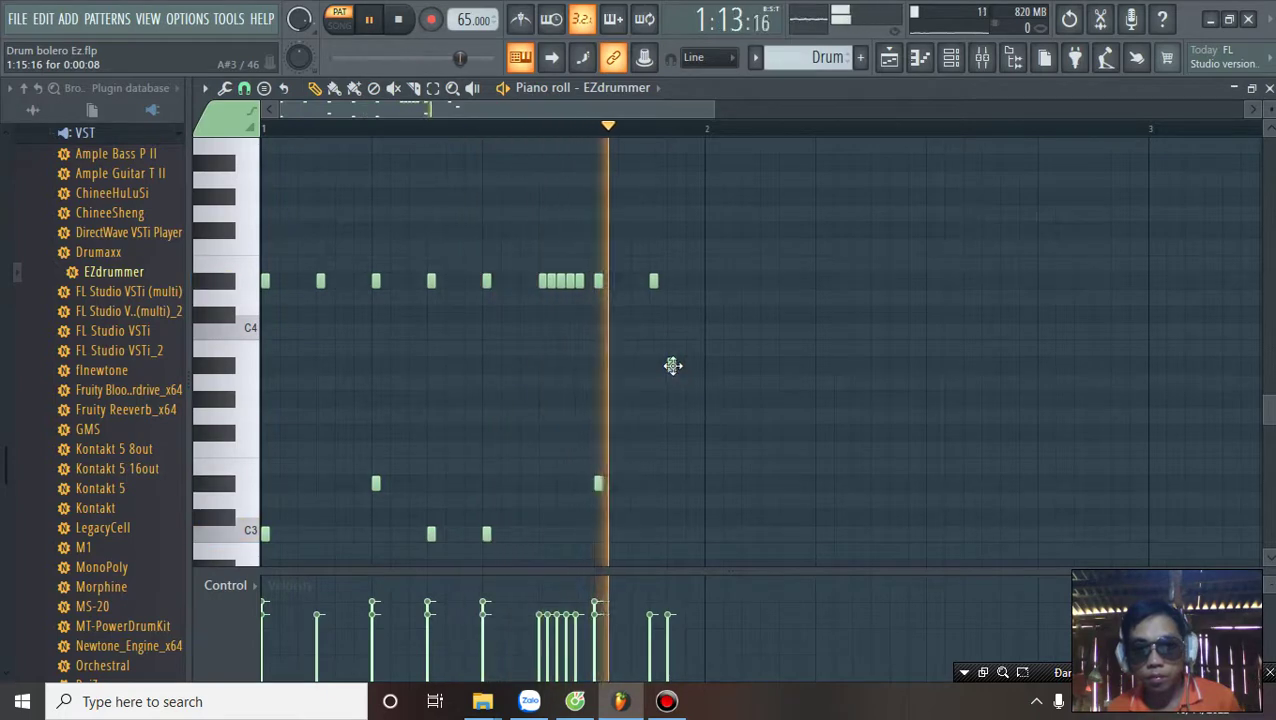
key("space")
key("space")
left_click(653, 365)
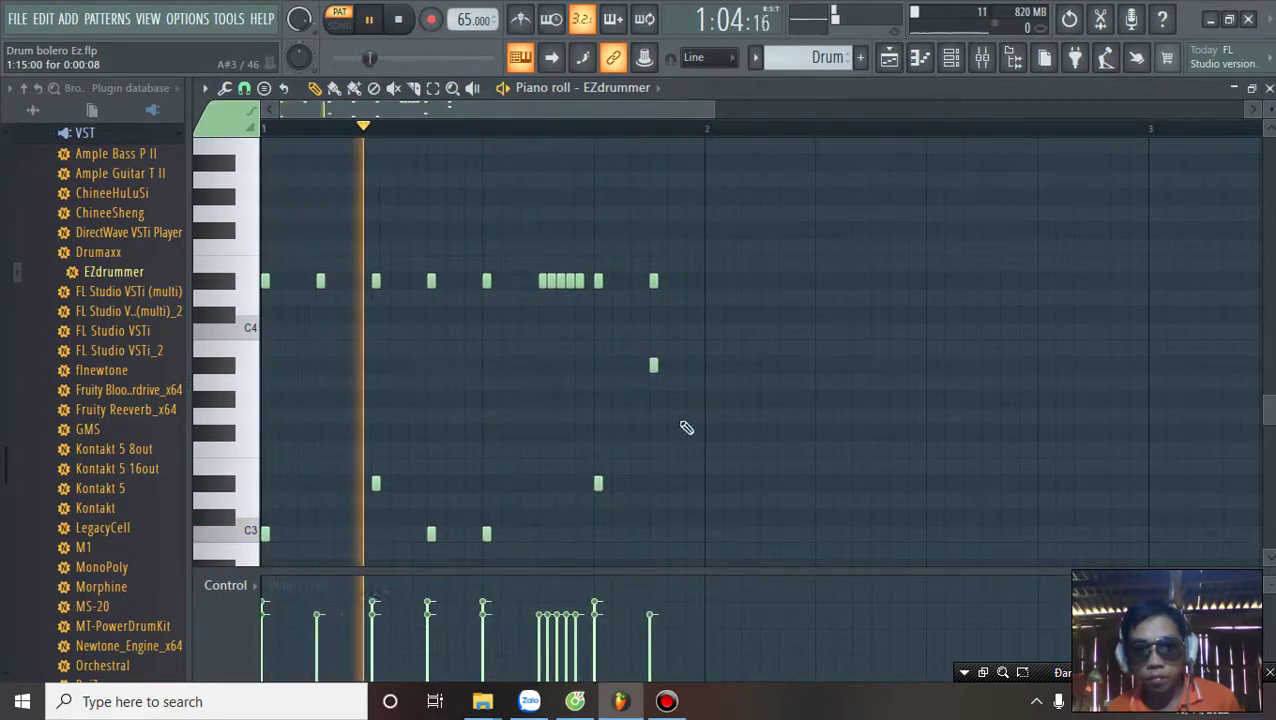
scroll(658, 135, "up", 5)
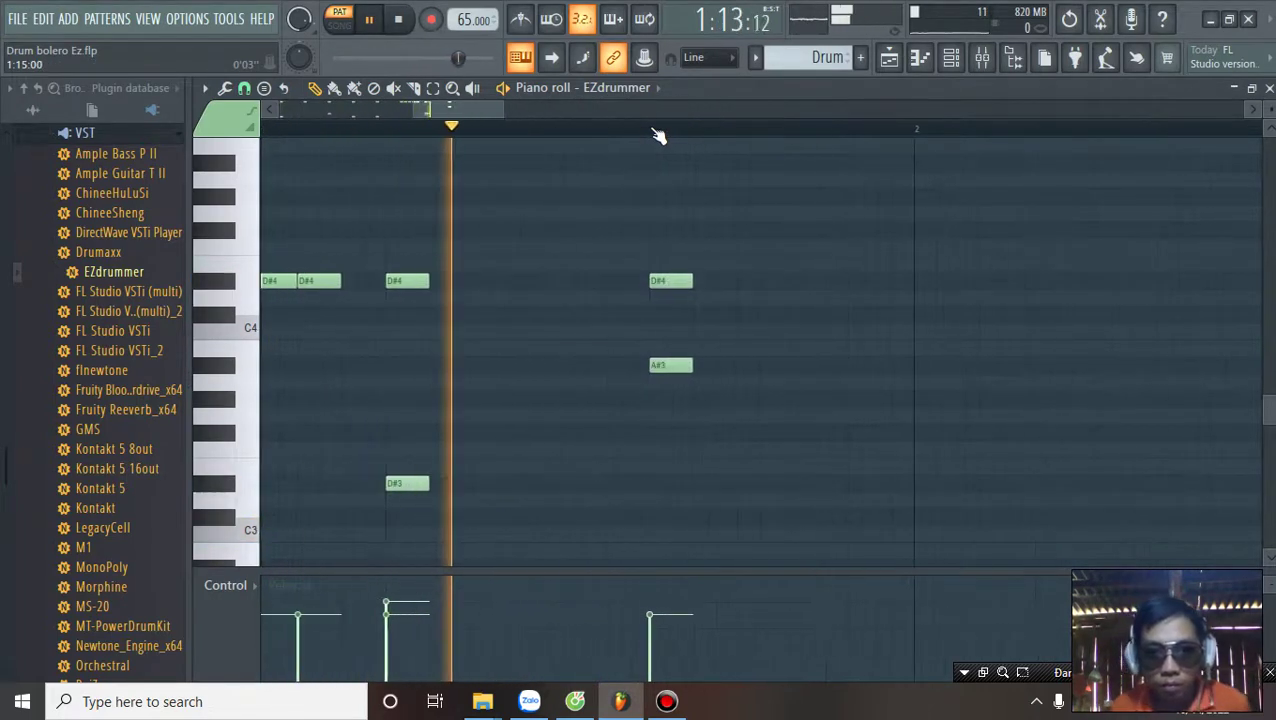
scroll(658, 135, "down", 2)
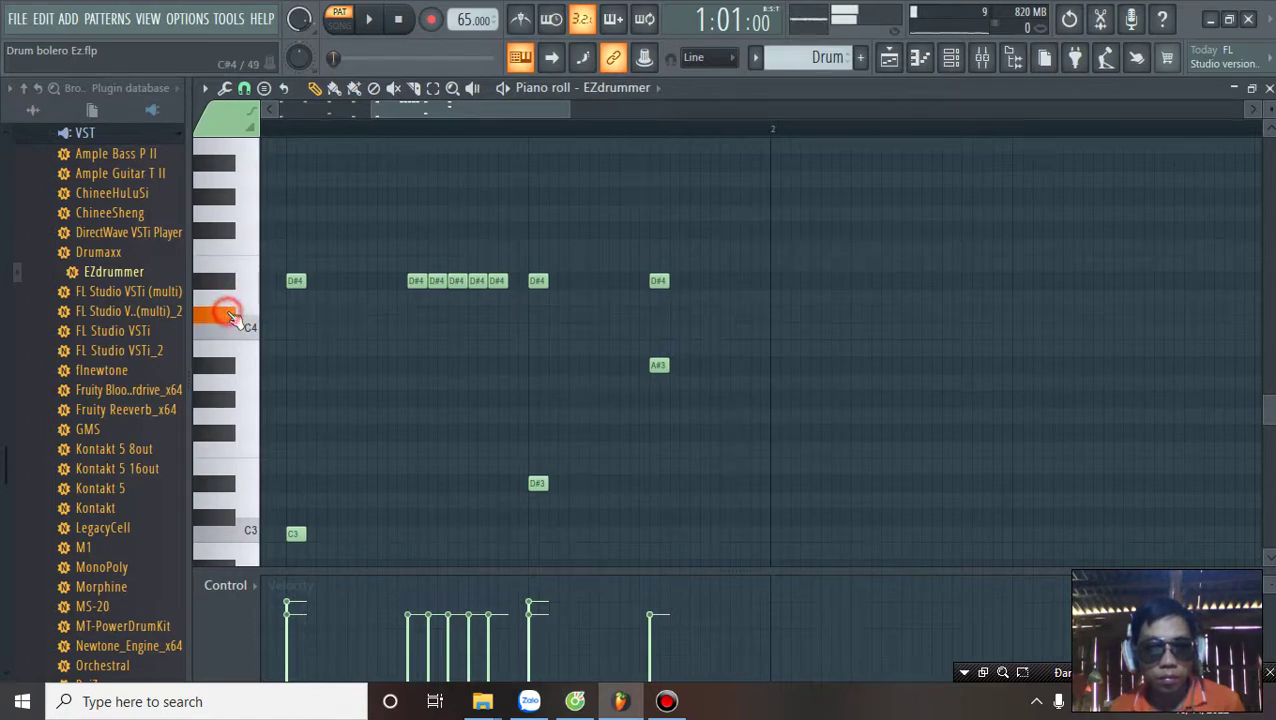
Step: Place a C5 note at step 15 of bar 1 instead of A#3, play the pattern, and save the project
scroll(228, 316, "up", 3)
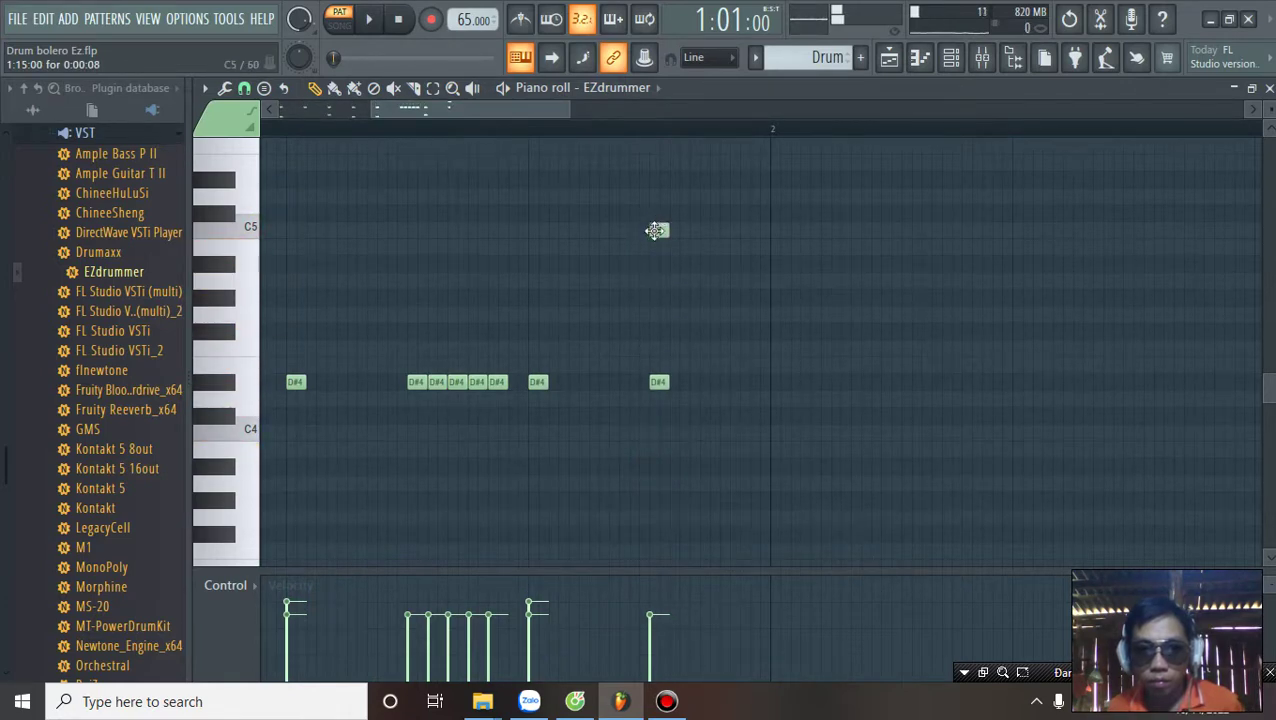
scroll(686, 142, "down", 4)
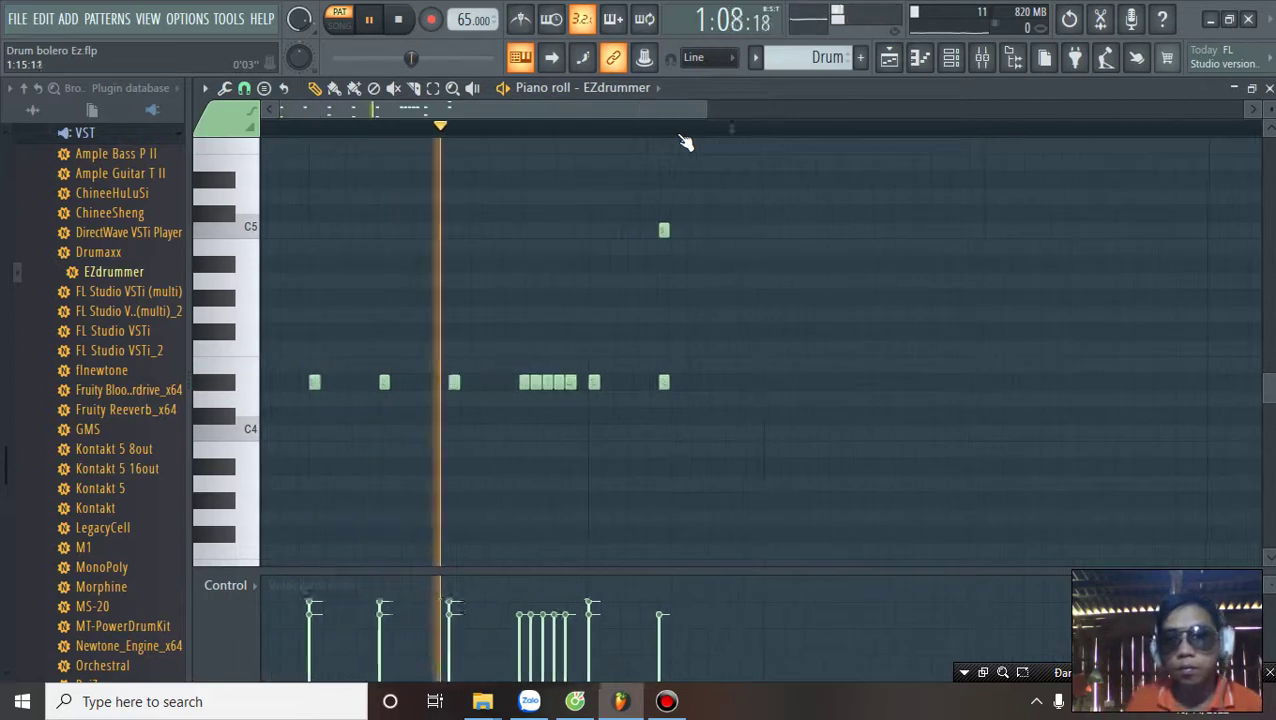
scroll(706, 335, "down", 3)
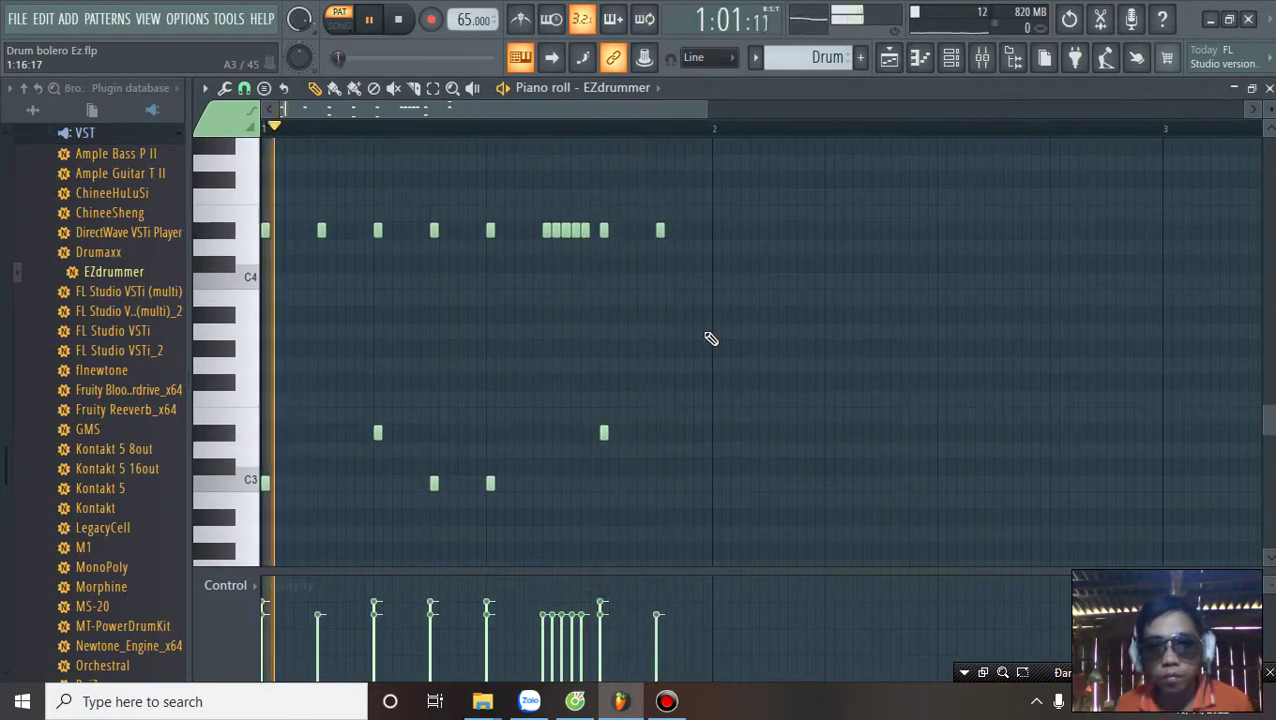
left_click(17, 19)
left_click(44, 102)
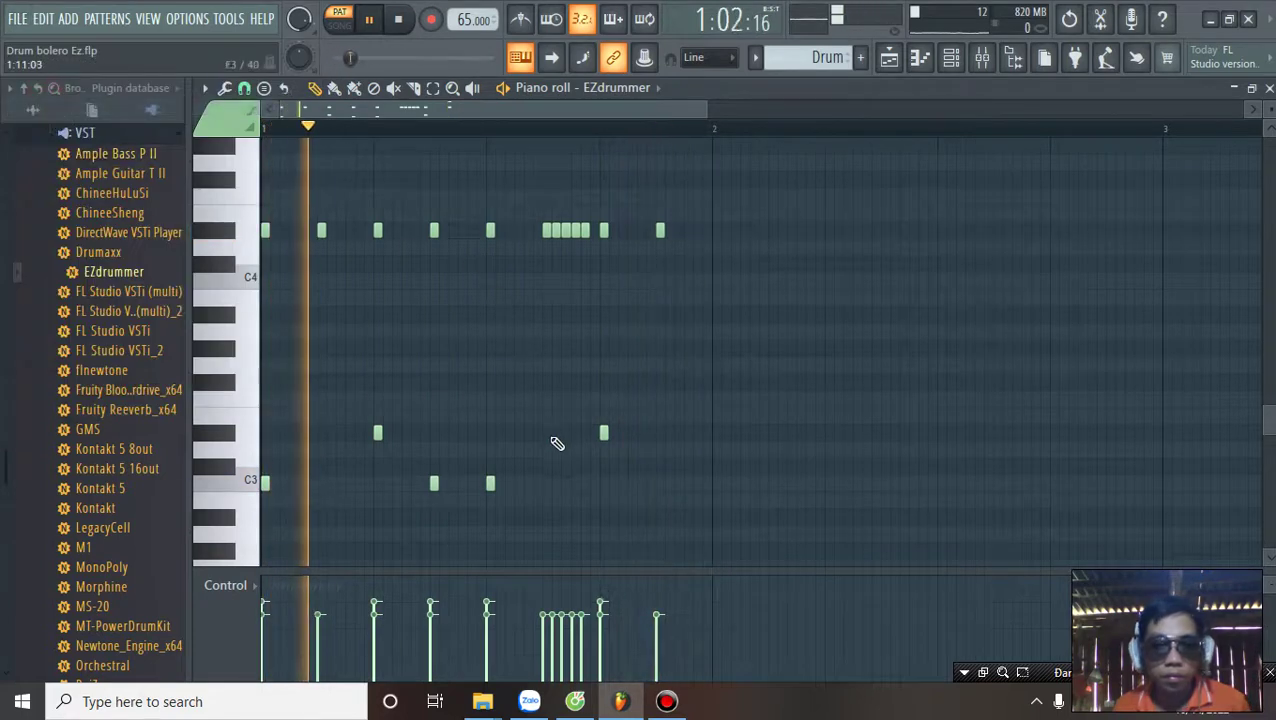
Step: Lower the velocities of the middle three notes in the quick D#4 run, keep the first one louder, and save the project
left_click_drag(541, 625, 577, 634)
left_click(542, 607)
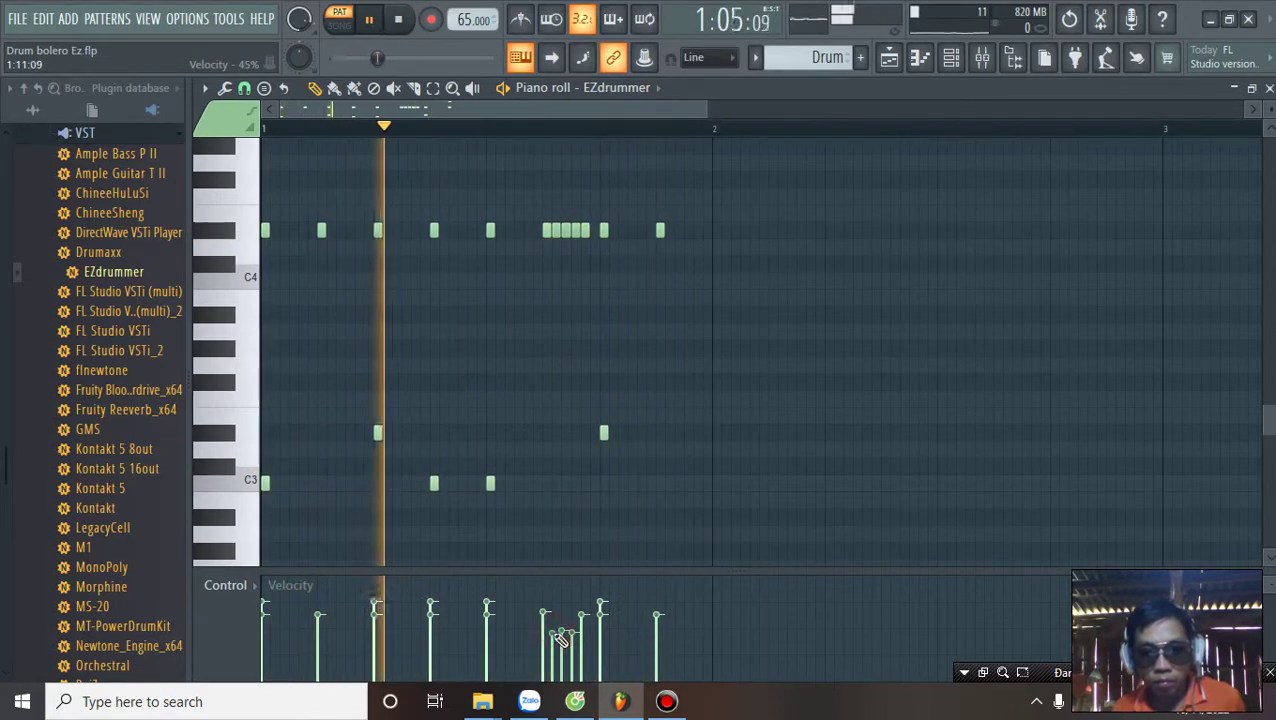
left_click(17, 19)
left_click(62, 105)
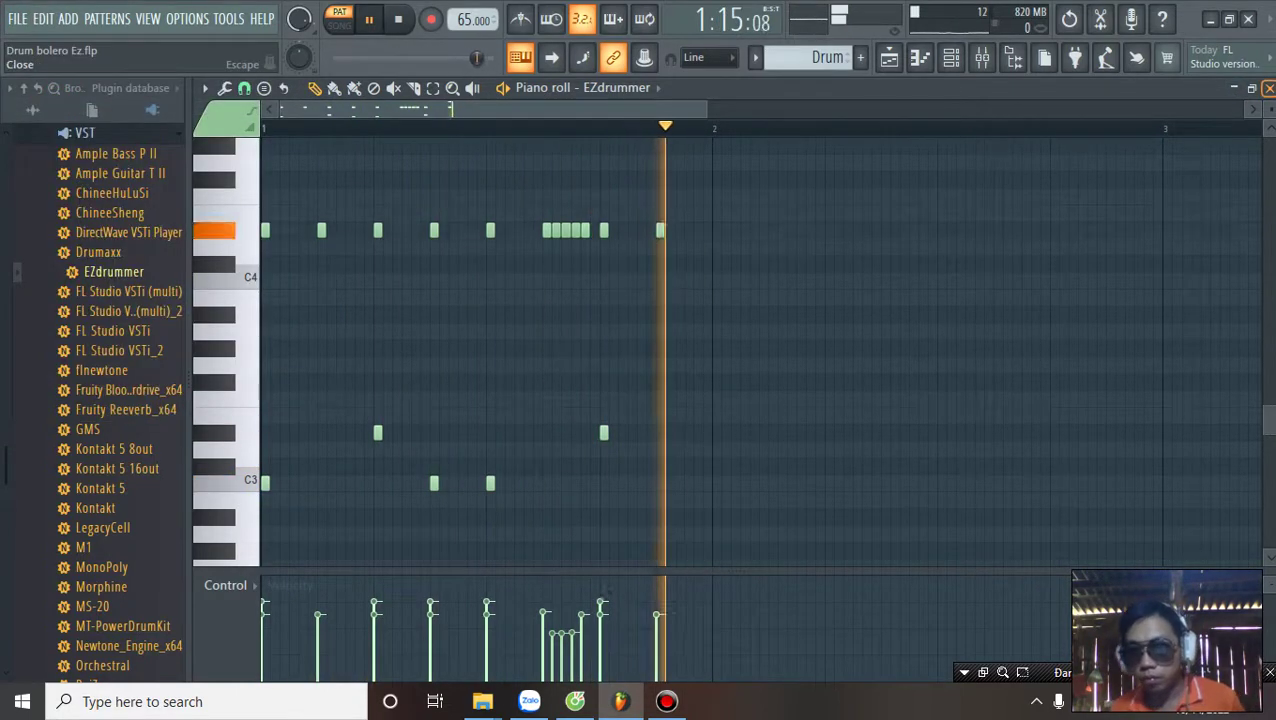
Step: Close the piano roll and check the pattern playing on the drum kit in the EZdrummer 2 plugin window
key("space")
left_click(1269, 88)
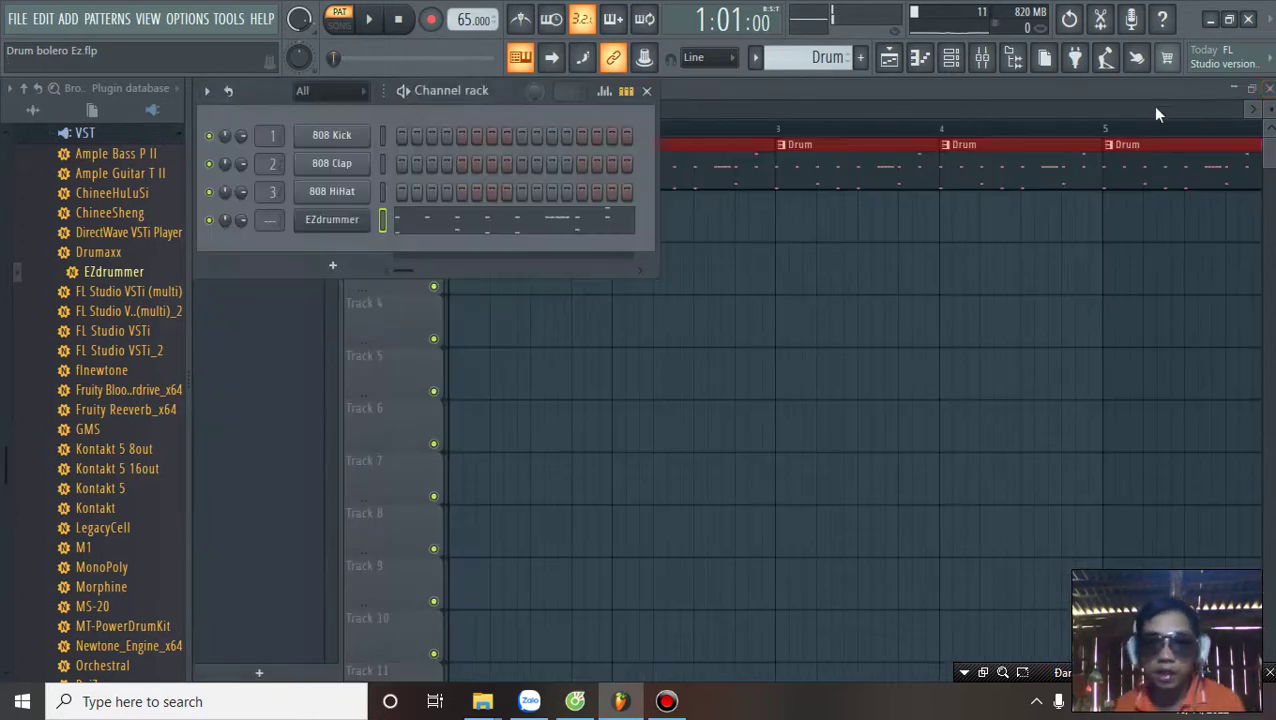
left_click(340, 221)
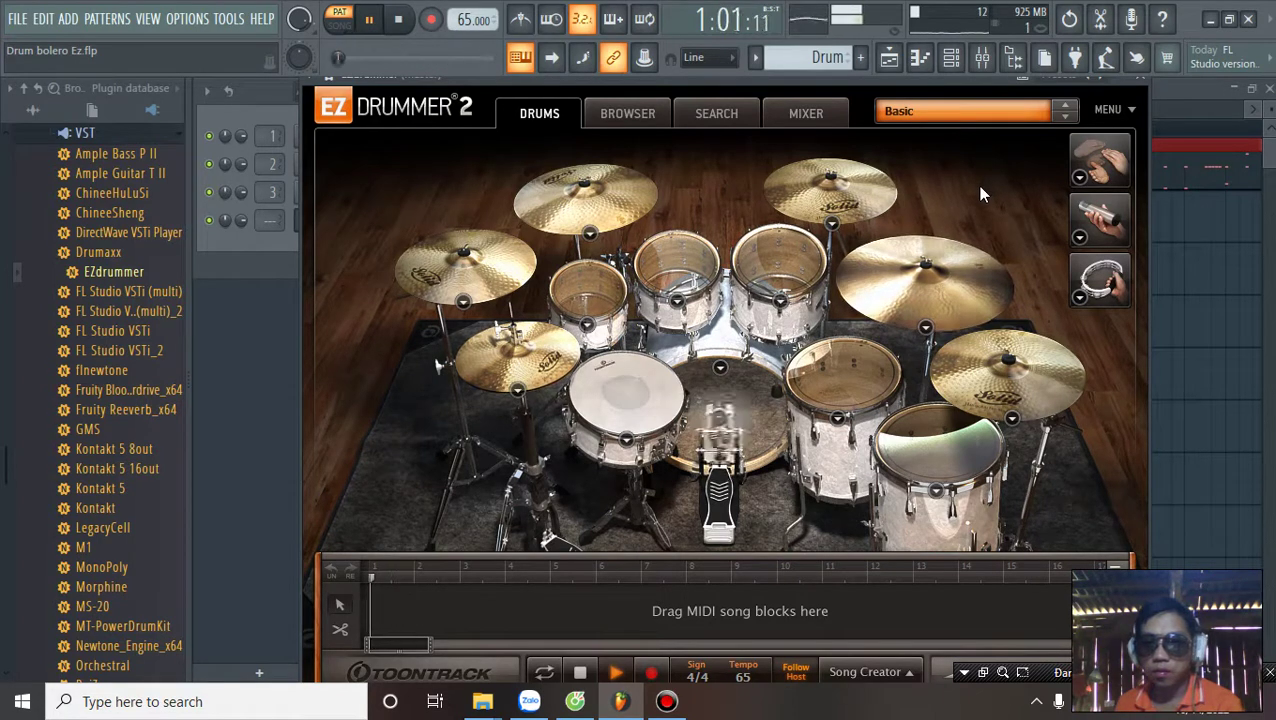
key("space")
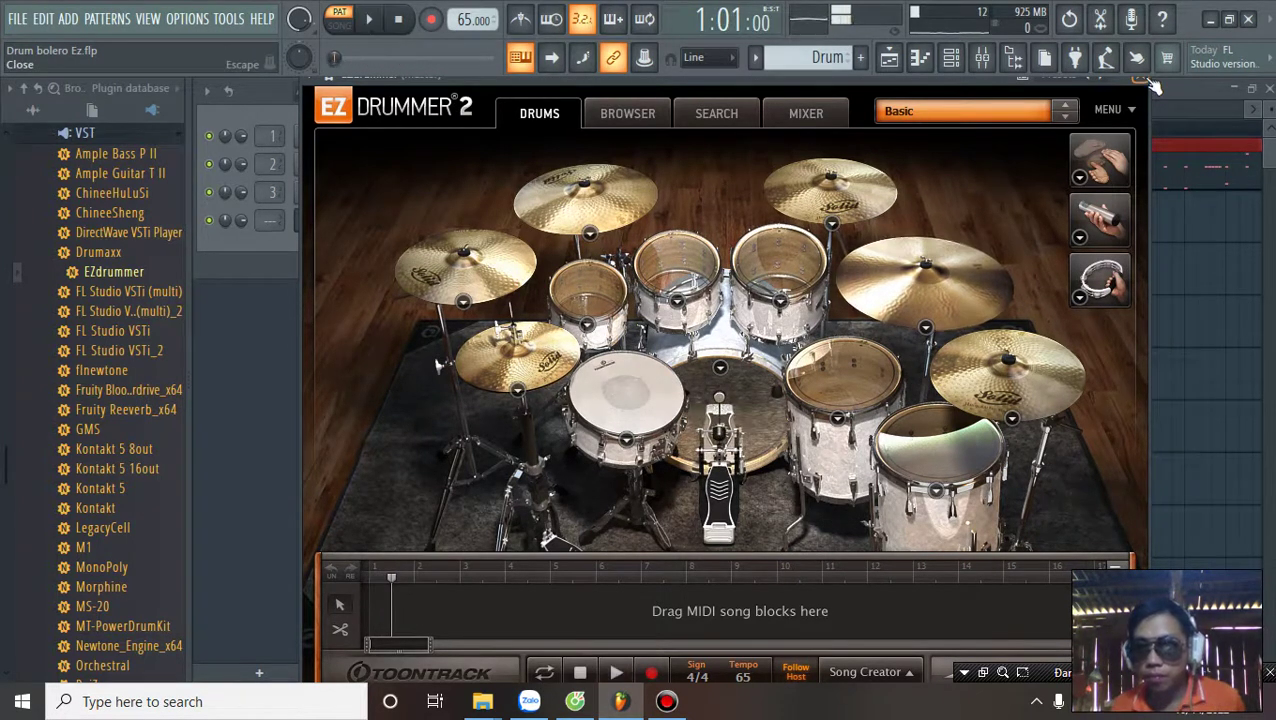
left_click(1143, 79)
Step: Return to the EZdrummer piano roll and place C4 notes at steps 11 and 15 of bar 1
left_click(515, 205)
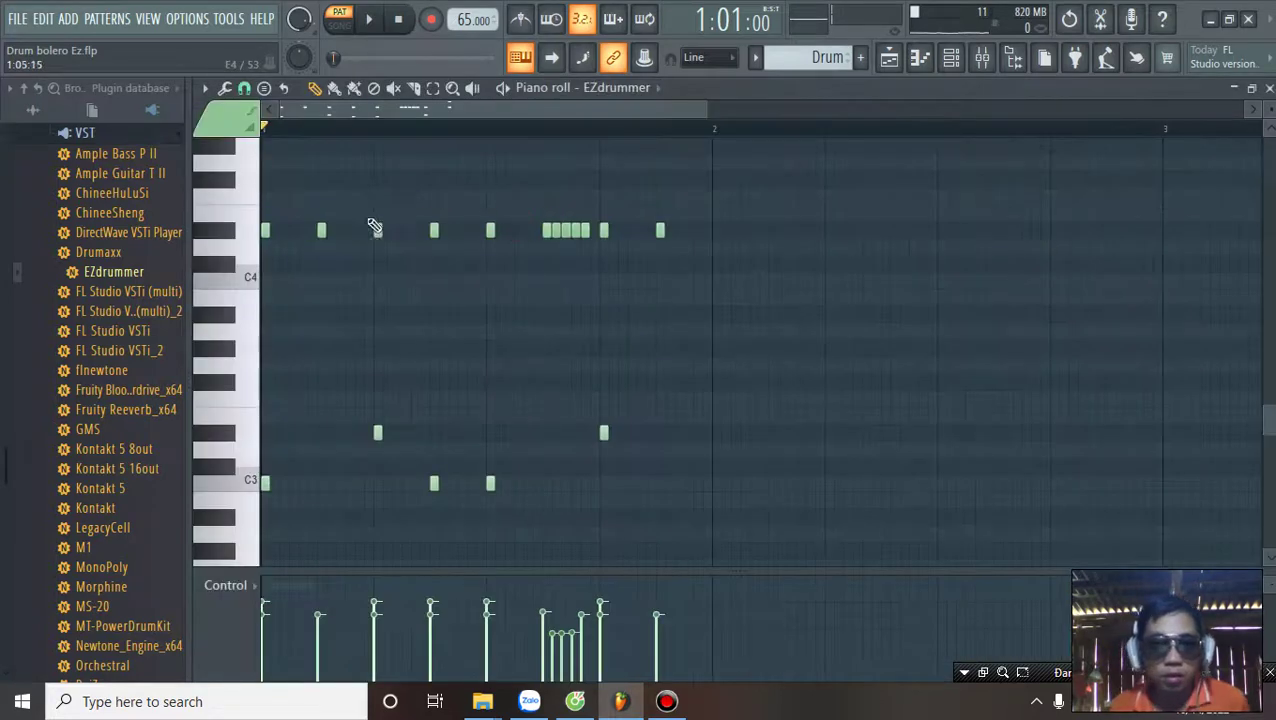
scroll(343, 273, "up", 5)
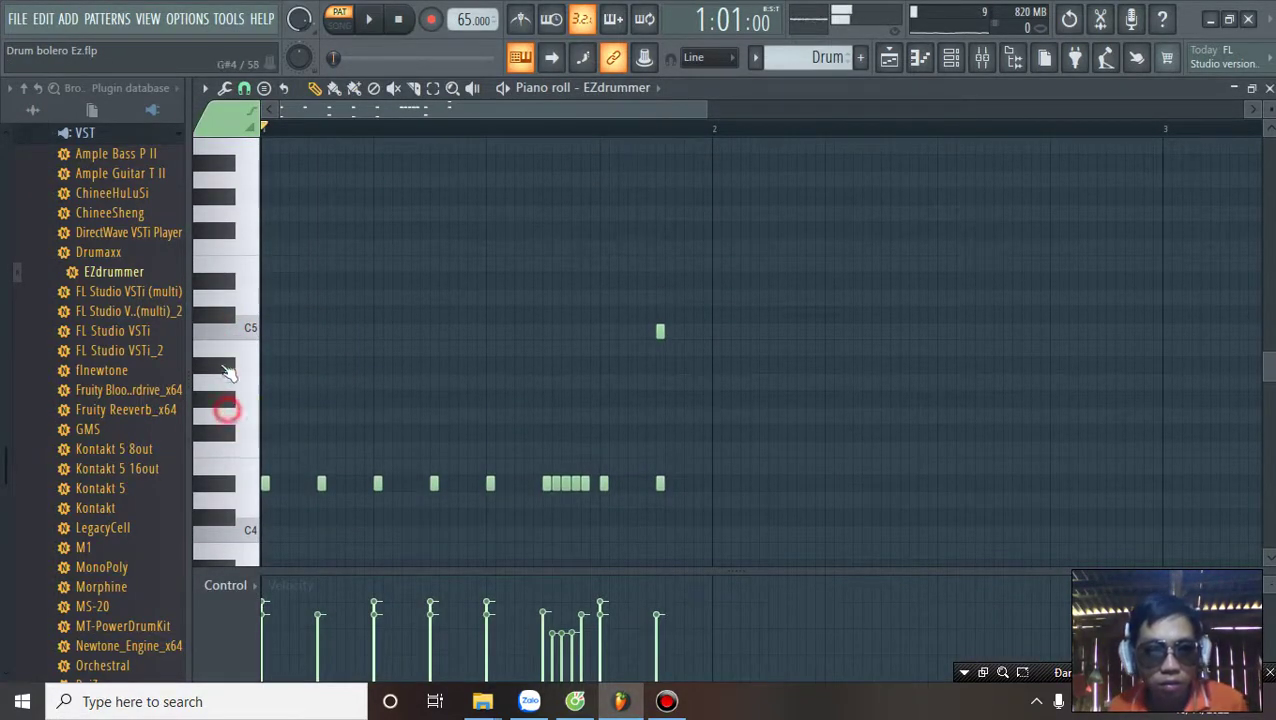
scroll(240, 424, "down", 2)
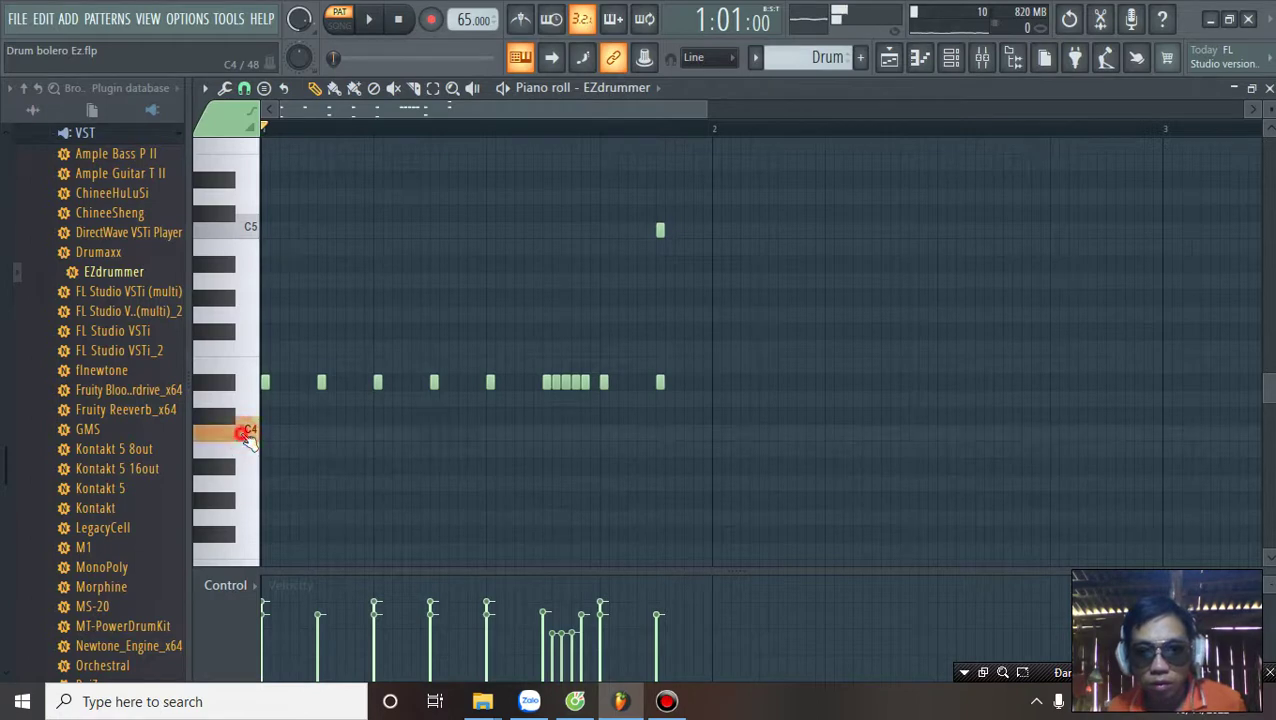
key("space")
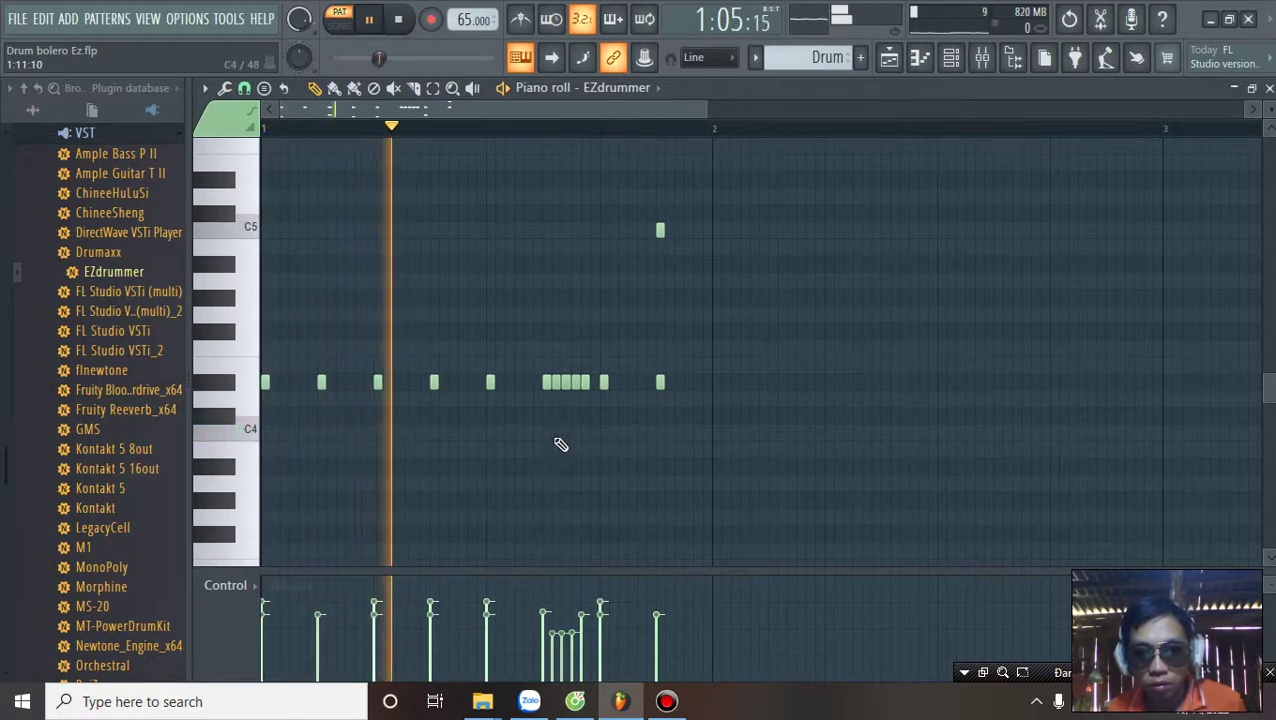
left_click(546, 432)
key("space")
left_click(659, 435)
key("space")
Step: Select the two C4 notes, raise their velocities slightly above the D#4 notes on the same steps, and listen to the pattern
left_click_drag(536, 424, 777, 461)
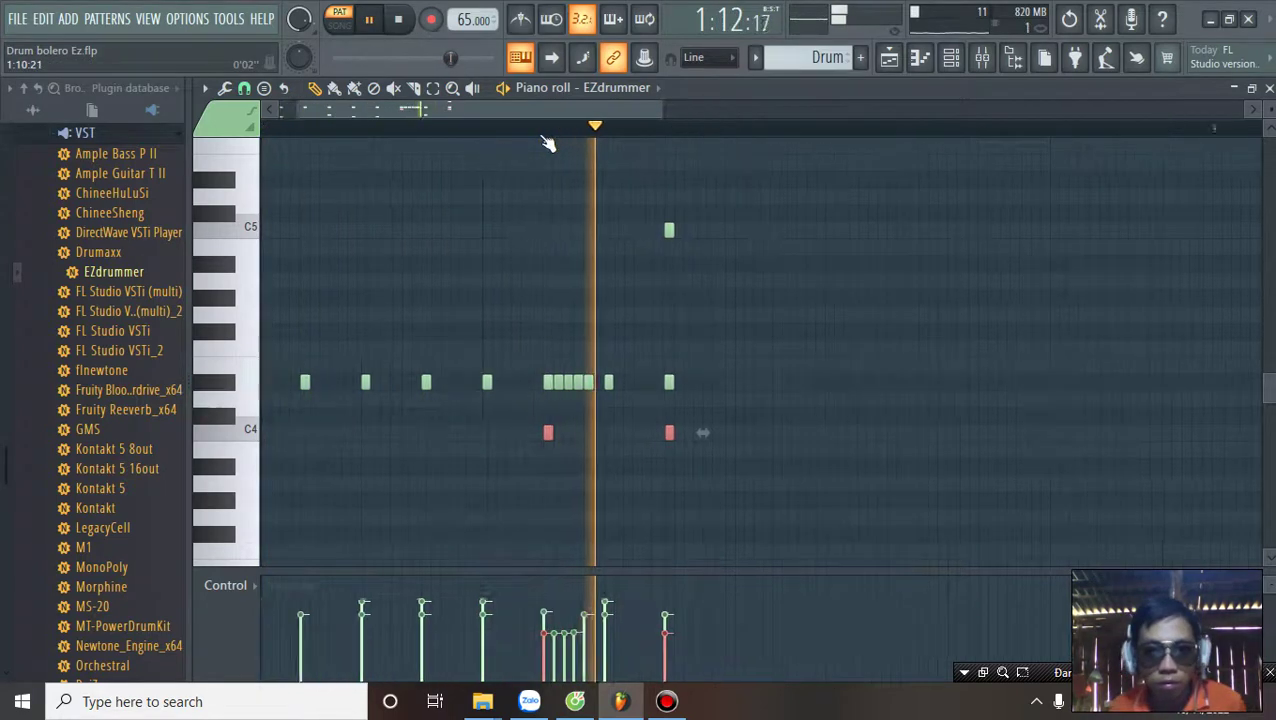
scroll(527, 219, "up", 4)
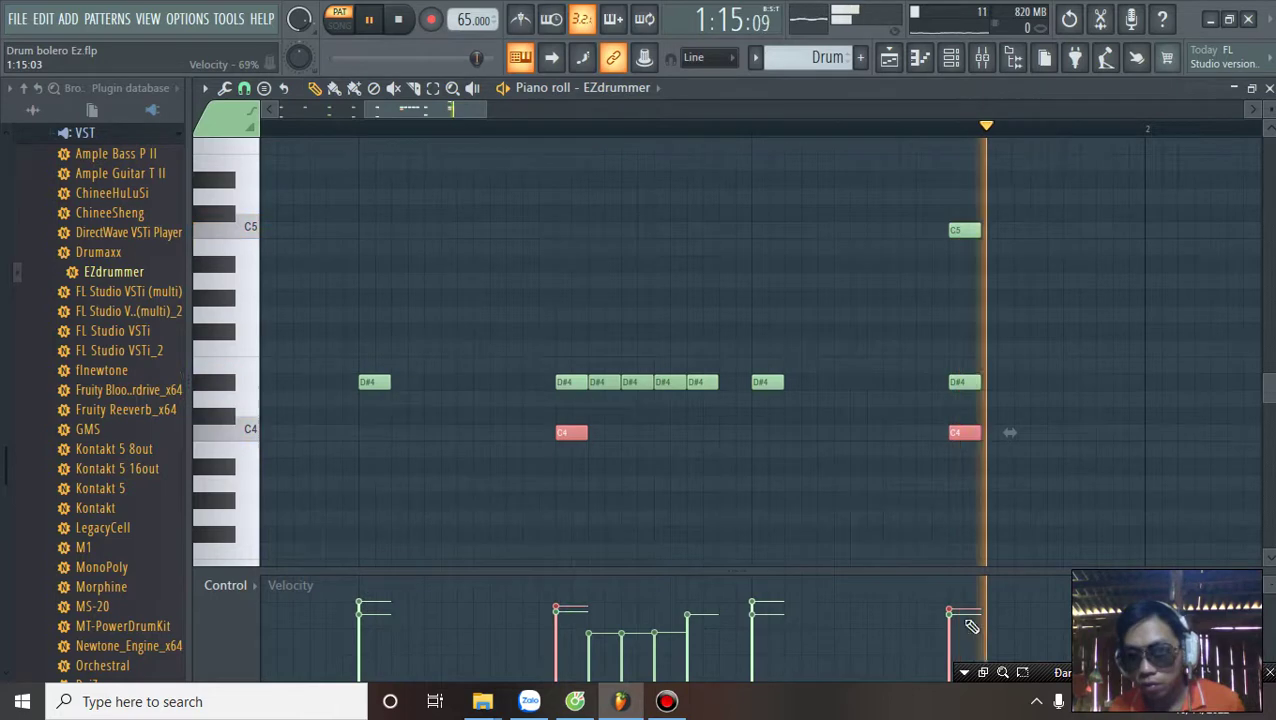
scroll(1120, 135, "down", 4)
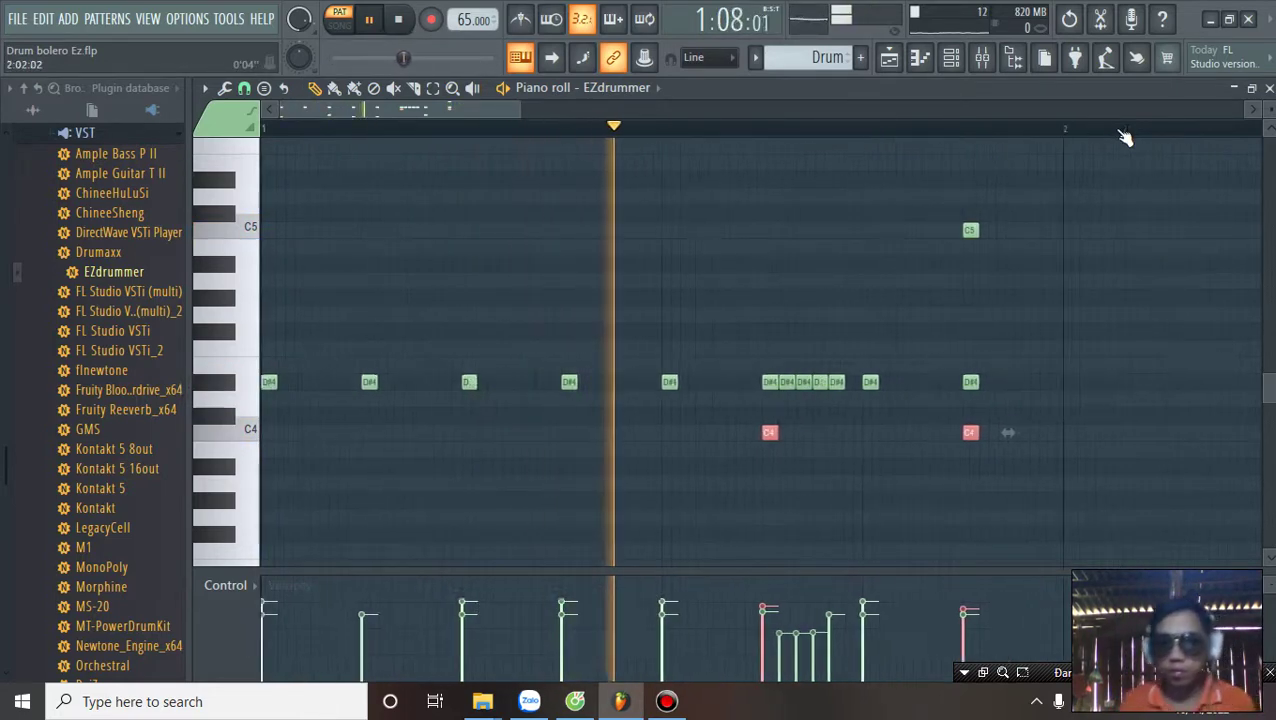
scroll(1125, 136, "down", 1)
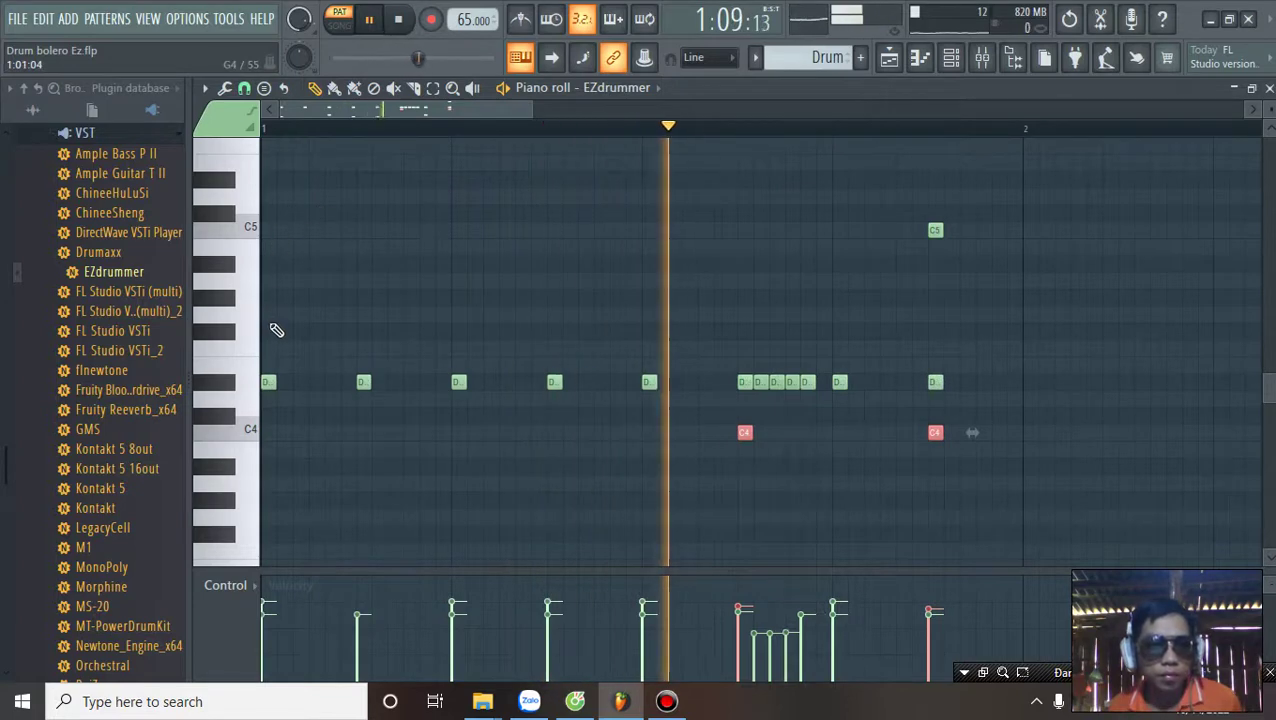
key("space")
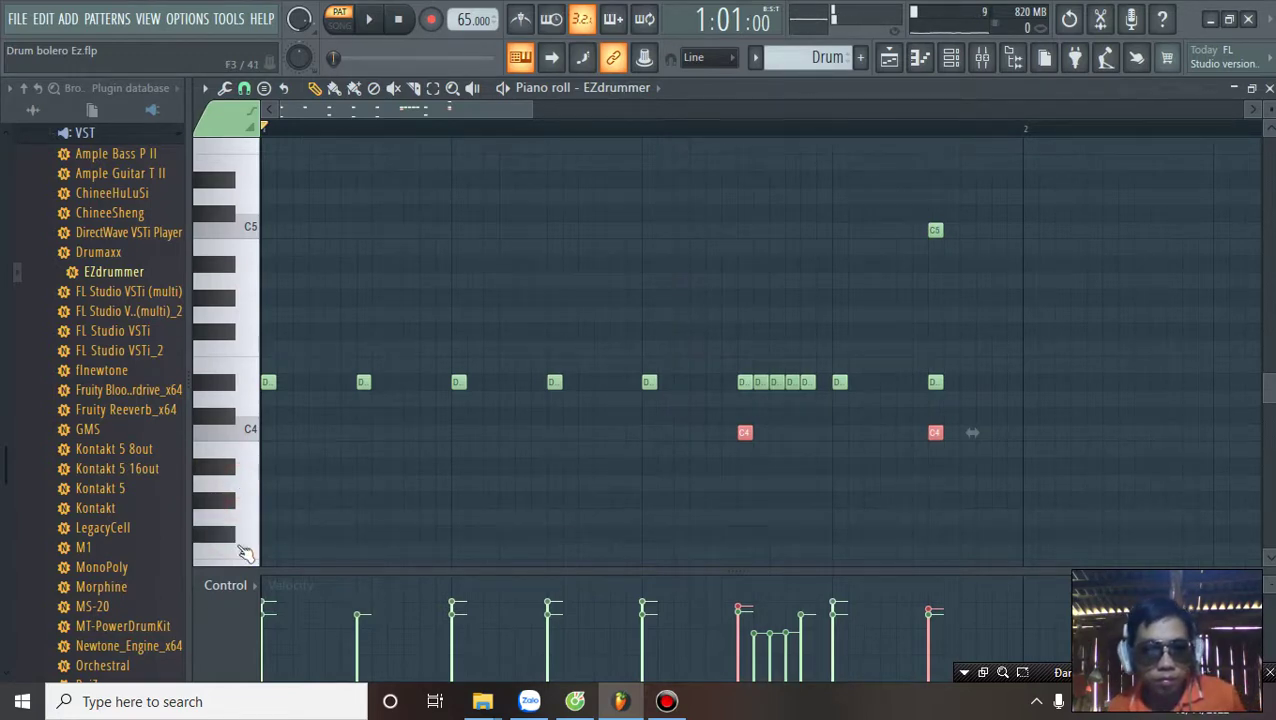
Step: Add an F3 note at step 7 of bar 1 and play the pattern
scroll(243, 500, "down", 3)
key("space")
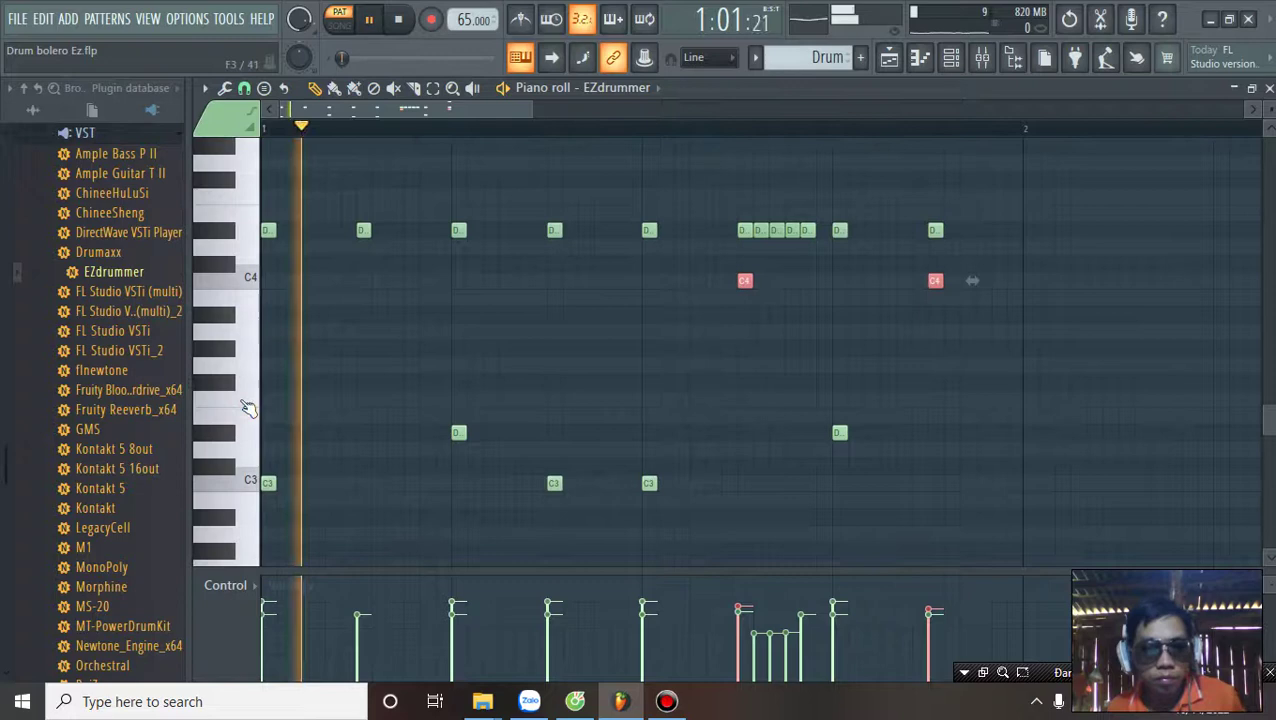
key("space")
key("space")
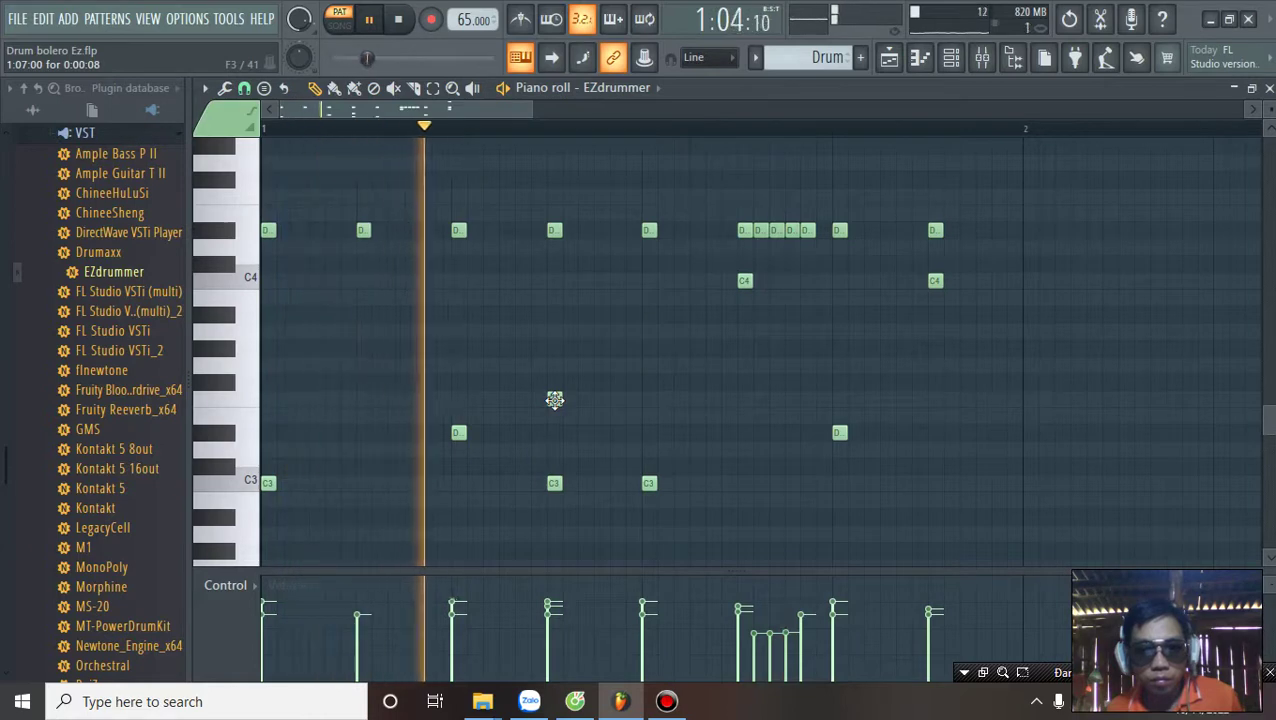
left_click(554, 399)
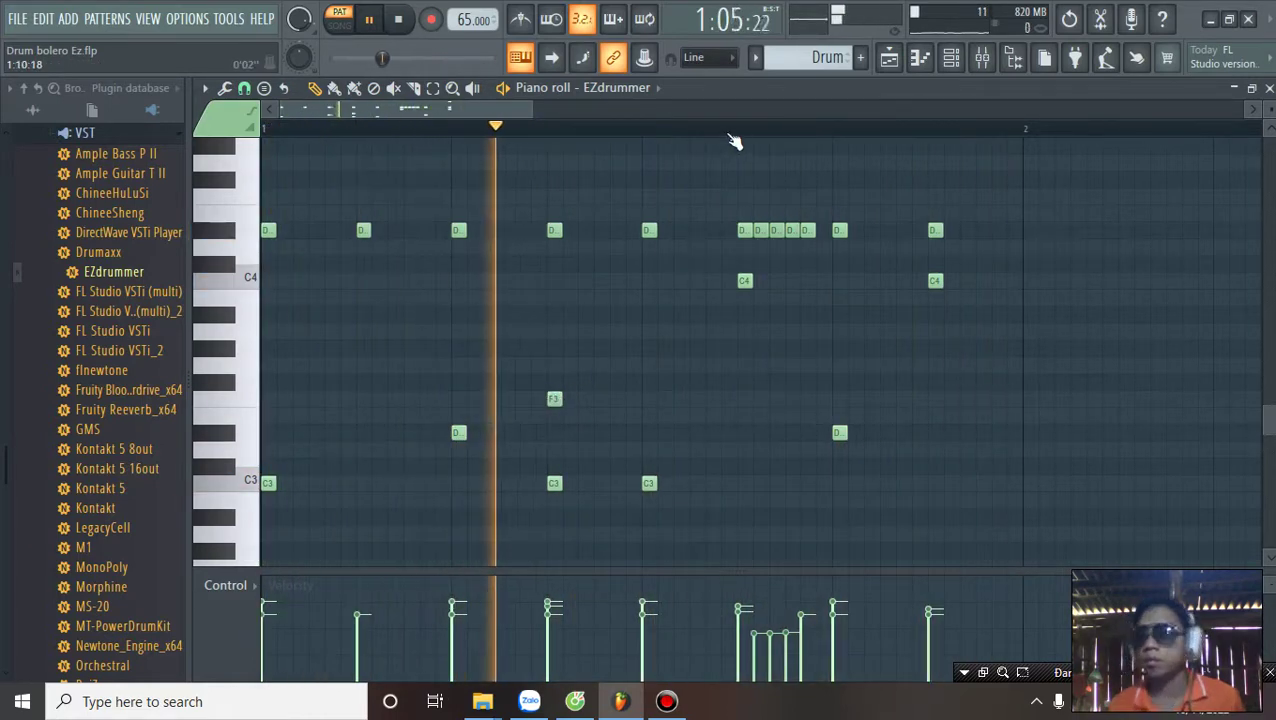
left_click(17, 18)
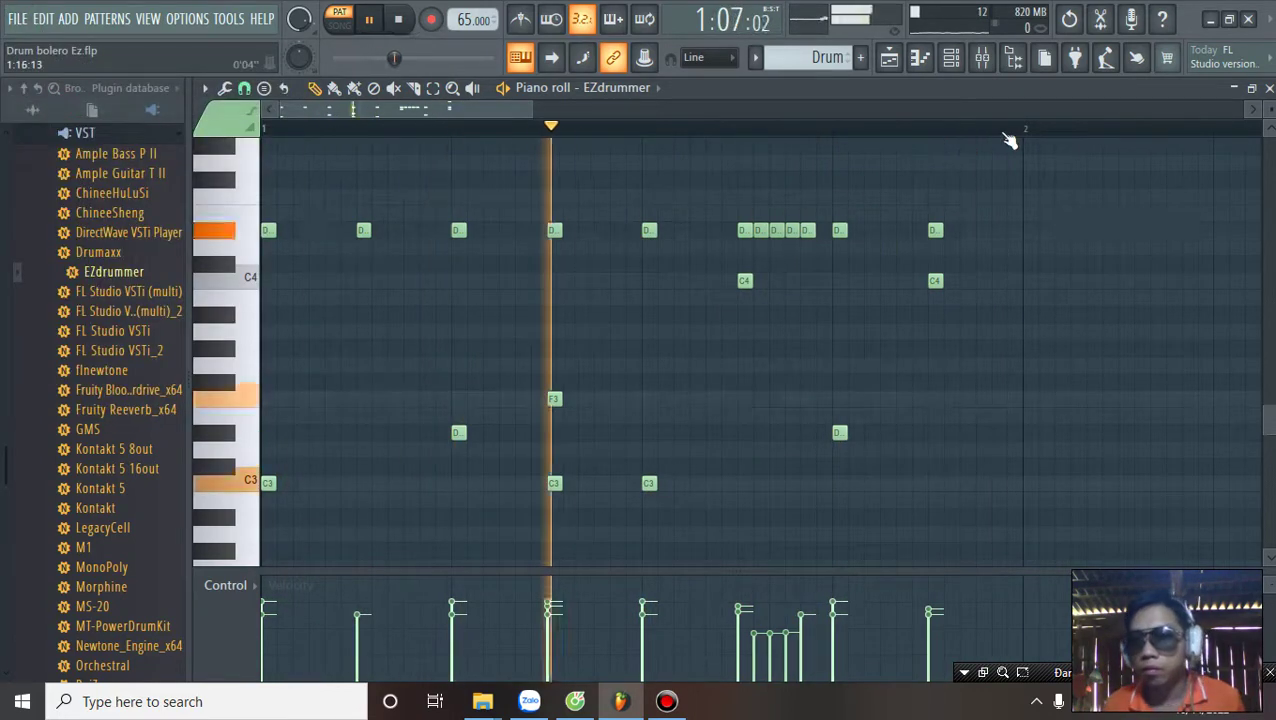
key("space")
Step: Close the piano roll and listen to the Drum pattern while viewing its clips in the playlist
left_click(1268, 88)
left_click(14, 19)
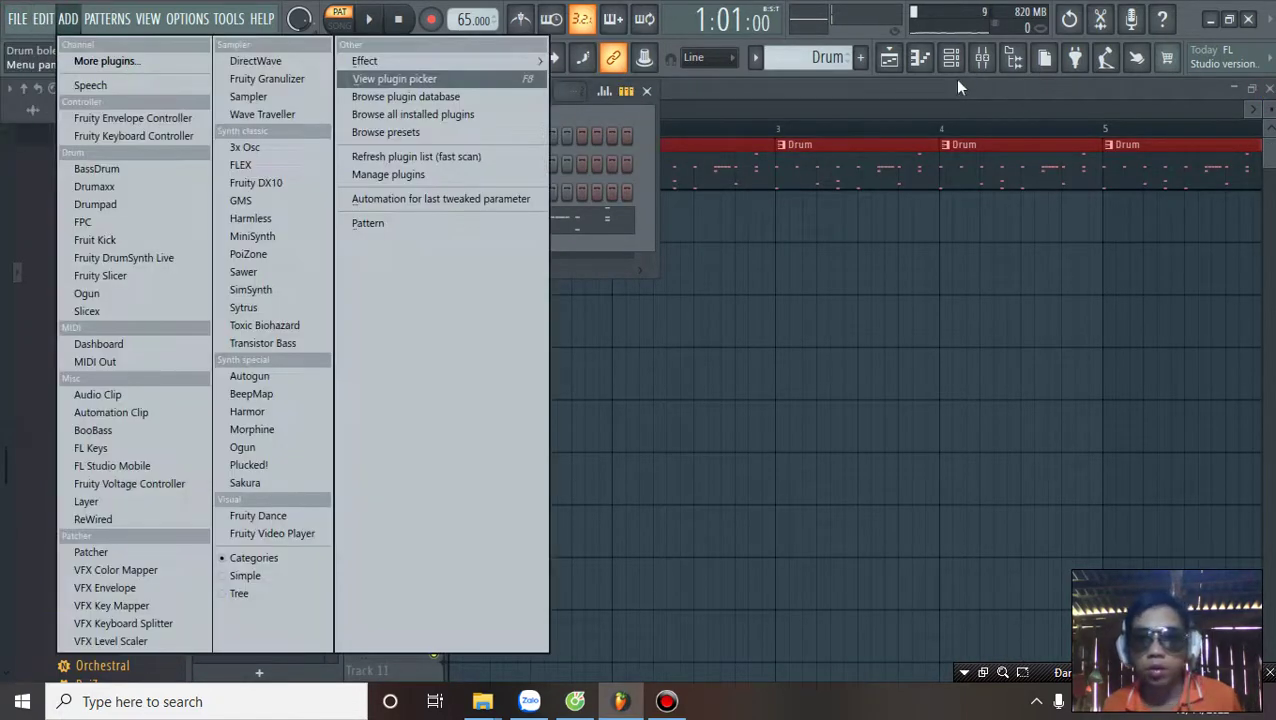
left_click(940, 93)
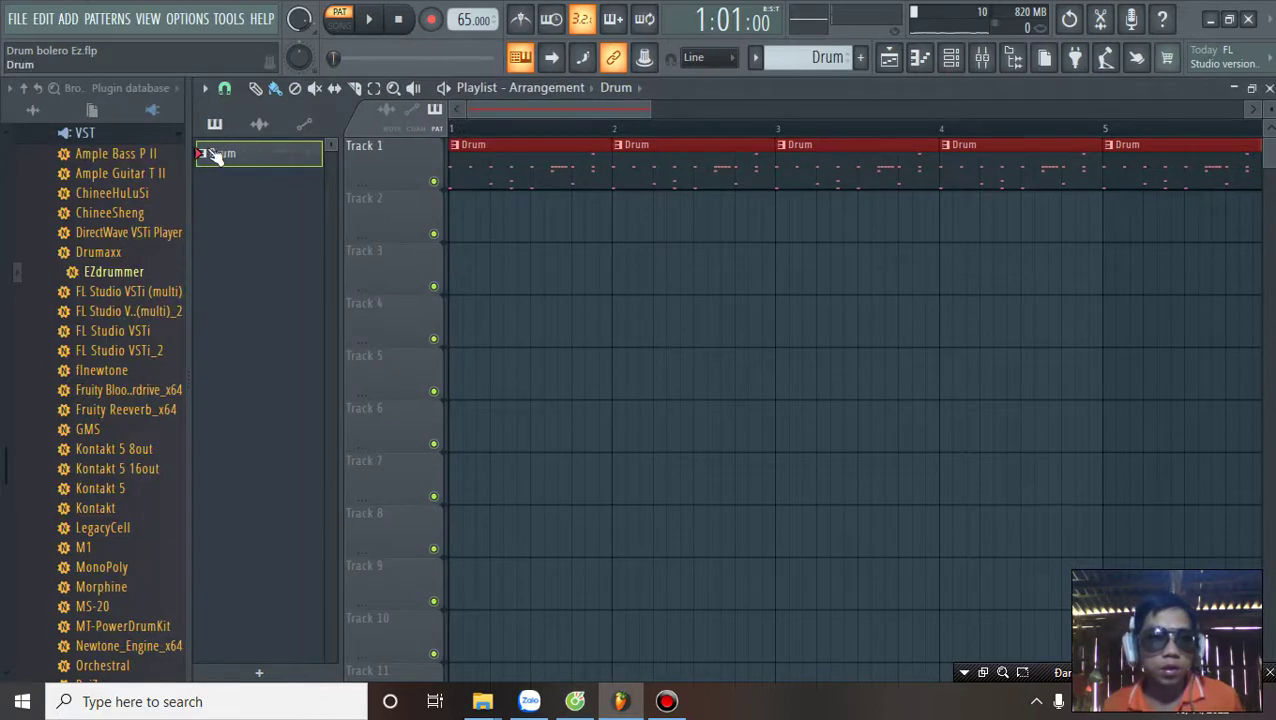
key("space")
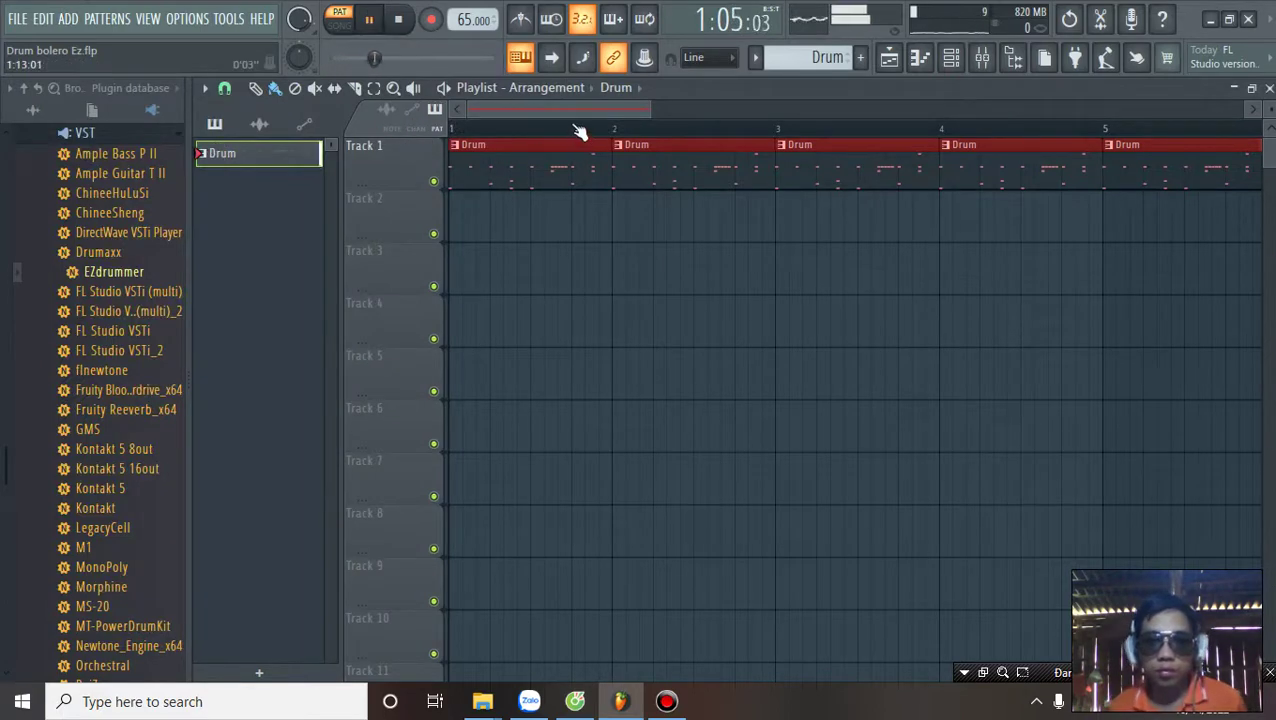
scroll(573, 133, "down", 2)
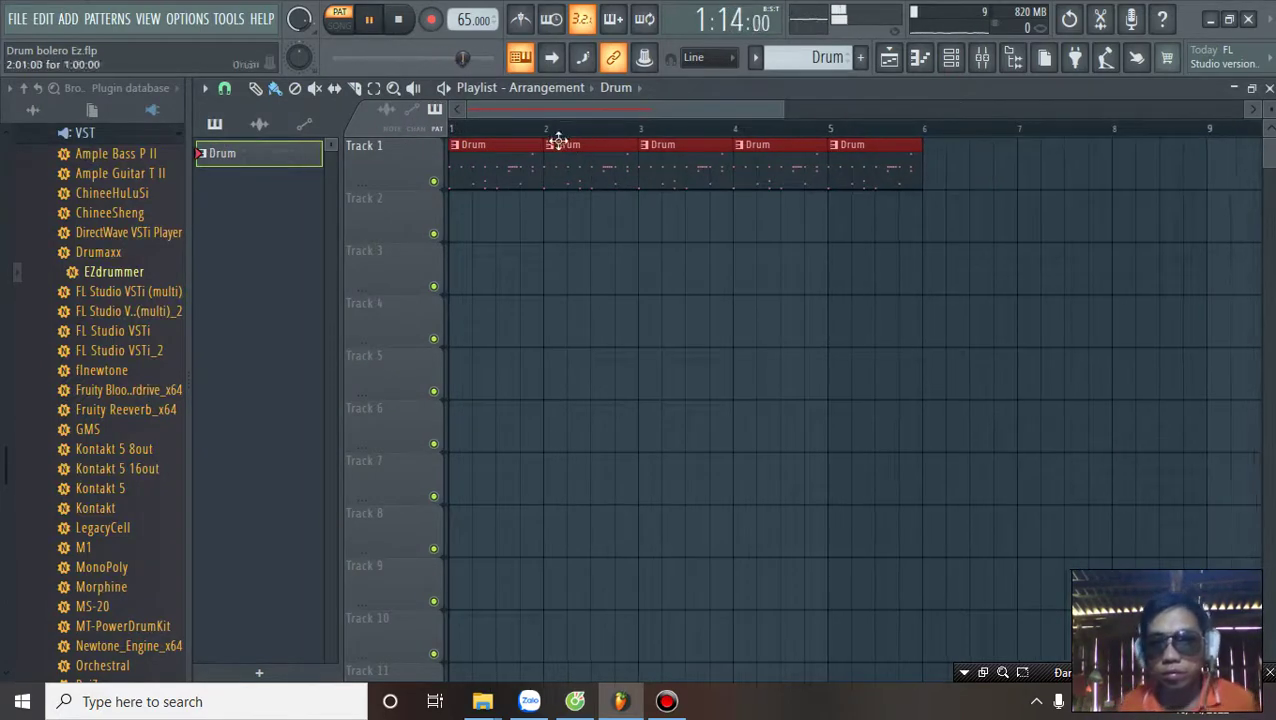
left_click(16, 22)
left_click(15, 22)
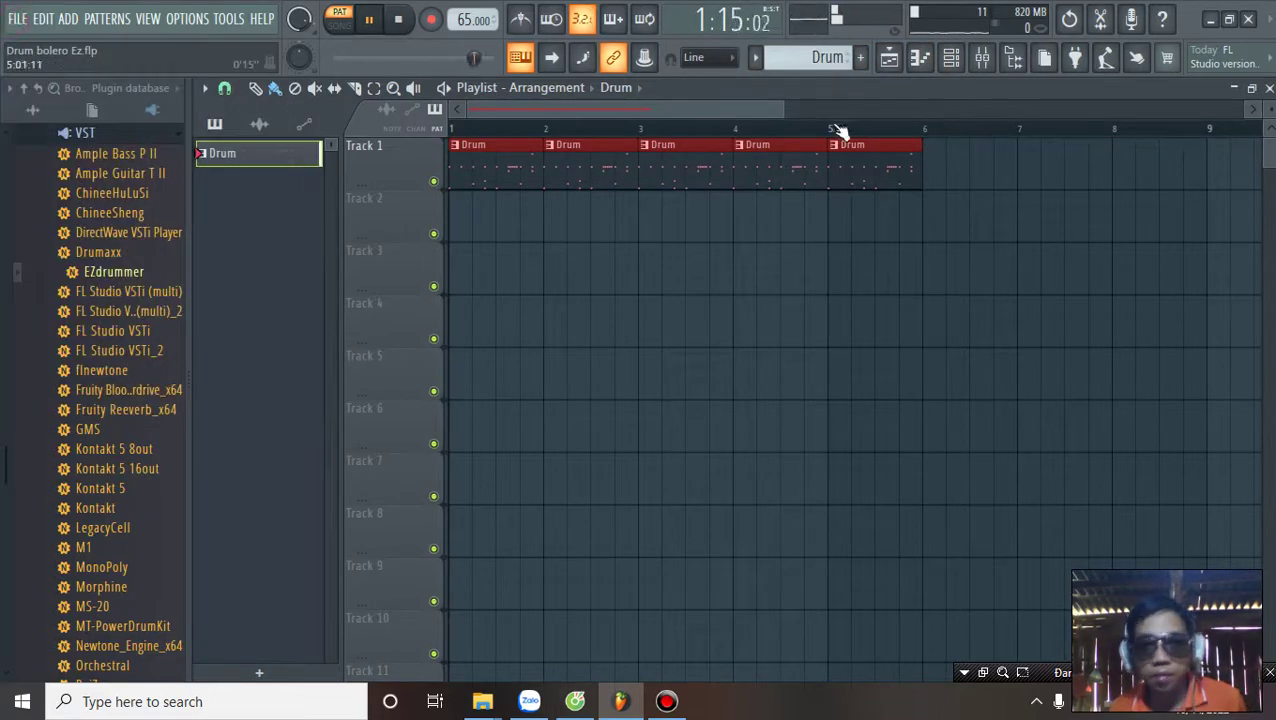
key("space")
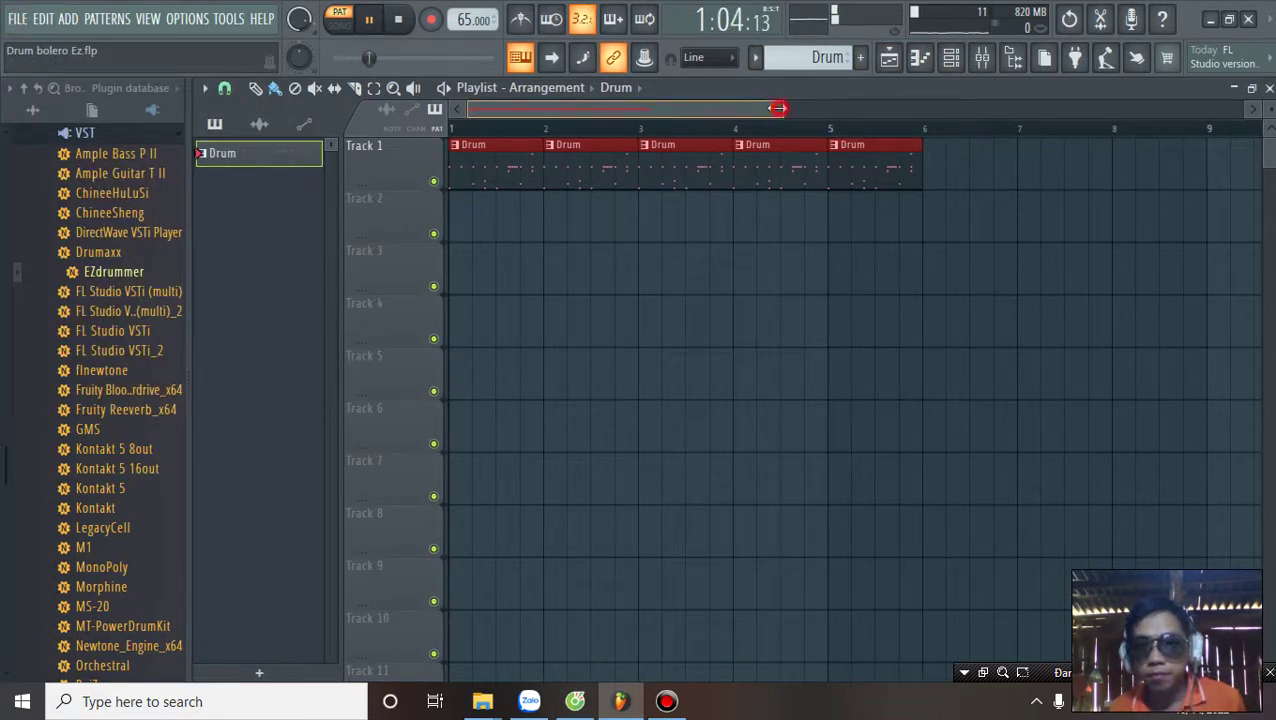
left_click_drag(782, 109, 712, 109)
left_click(952, 60)
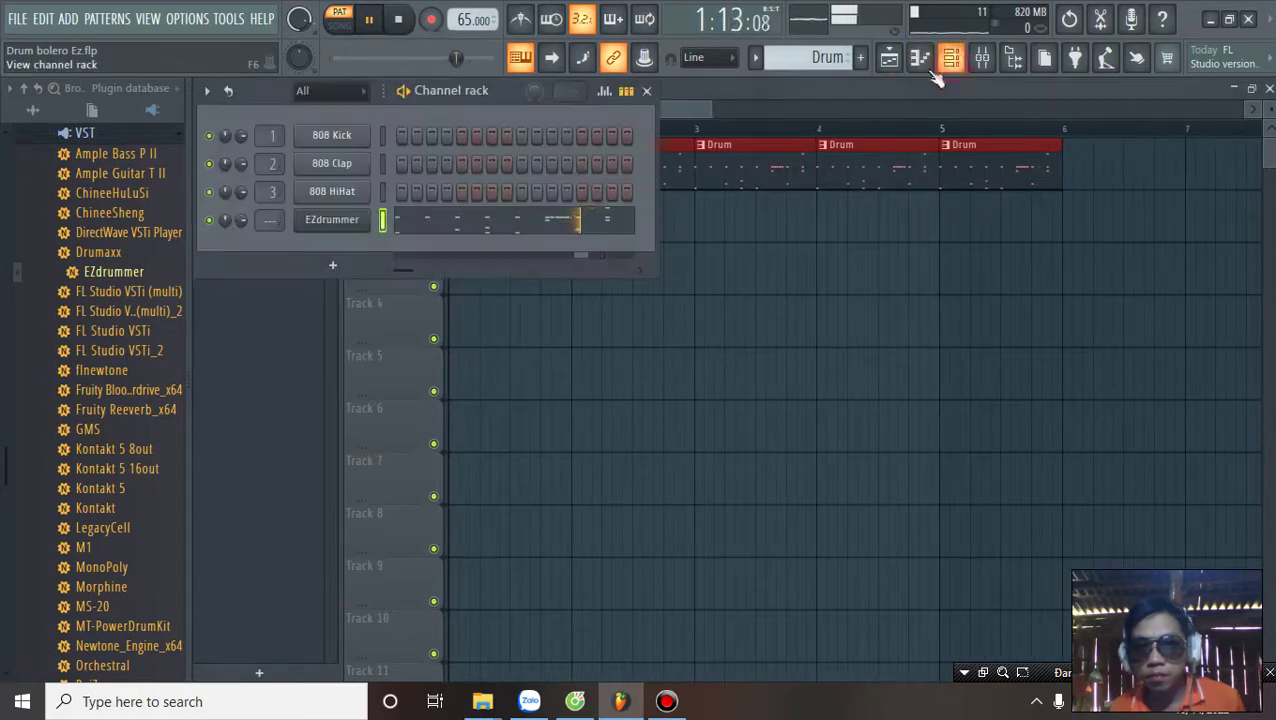
left_click(866, 88)
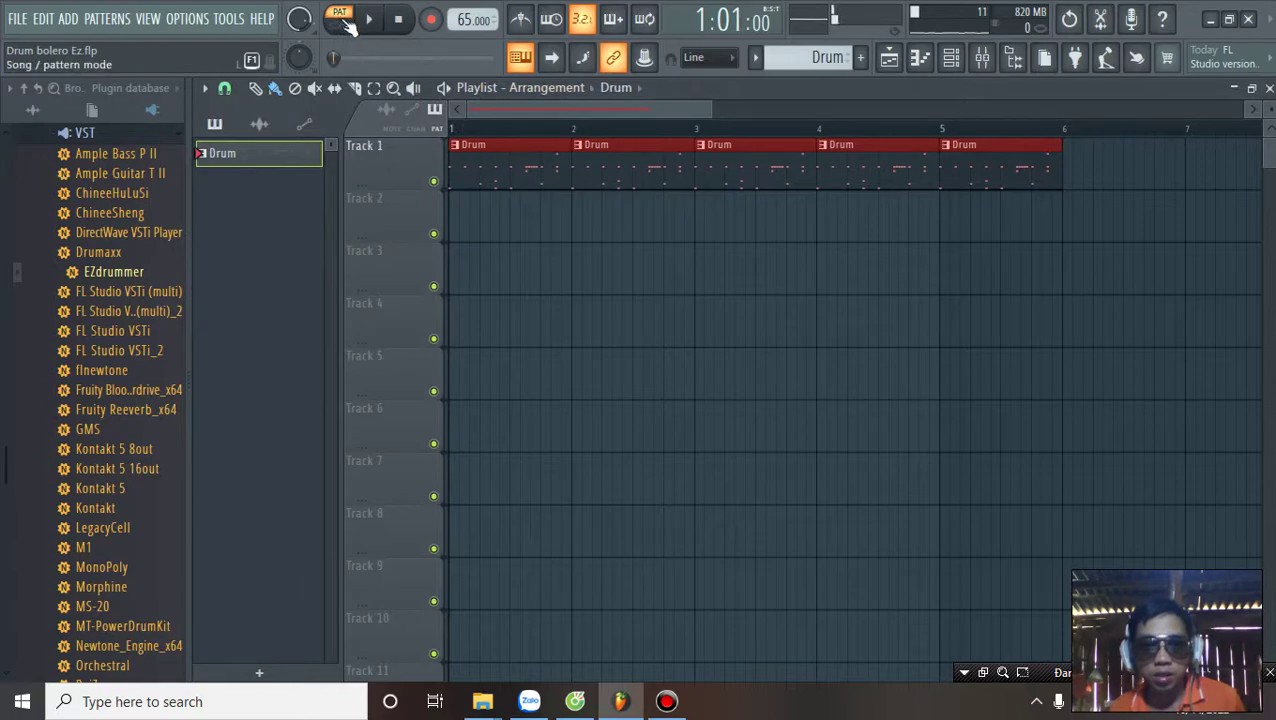
Step: Switch playback to song mode and play the Drum clips from the start of the arrangement
key("space")
scroll(470, 130, "up", 4)
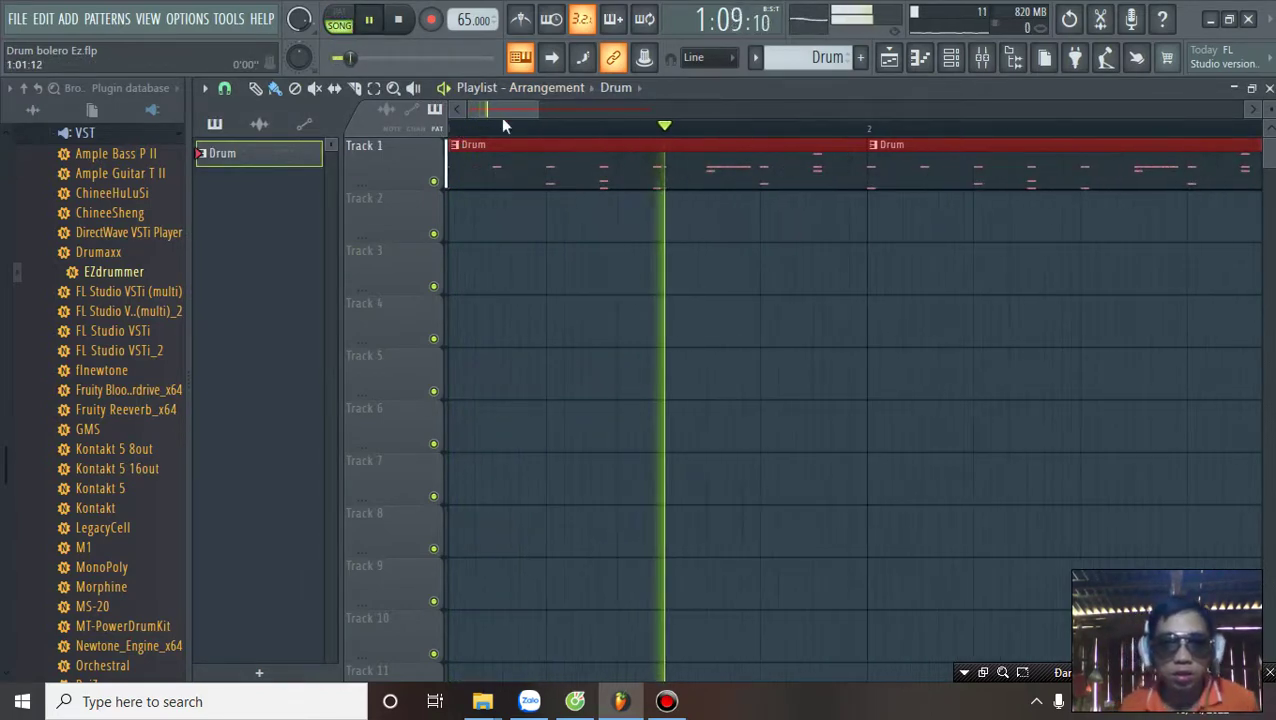
scroll(520, 106, "up", 1)
key("space")
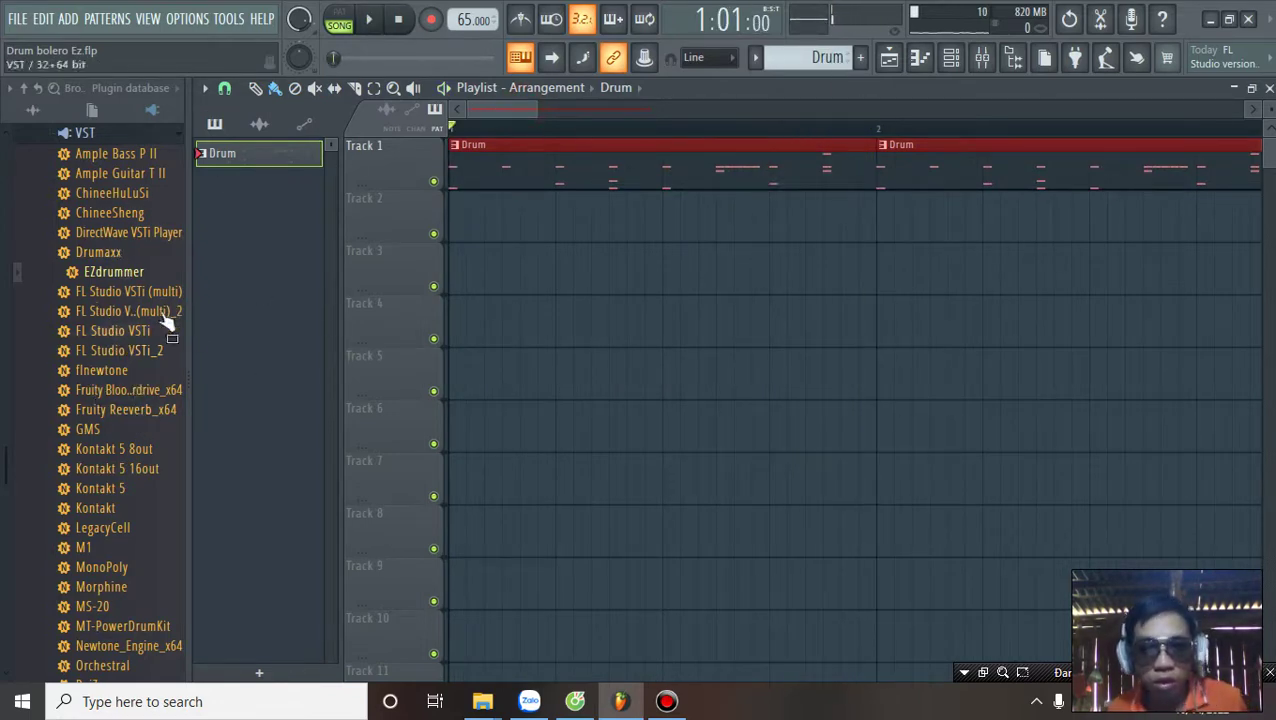
Step: Create a new pattern named "Deeg nruas" and place its clip at bar 1 of Track 2
left_click(860, 57)
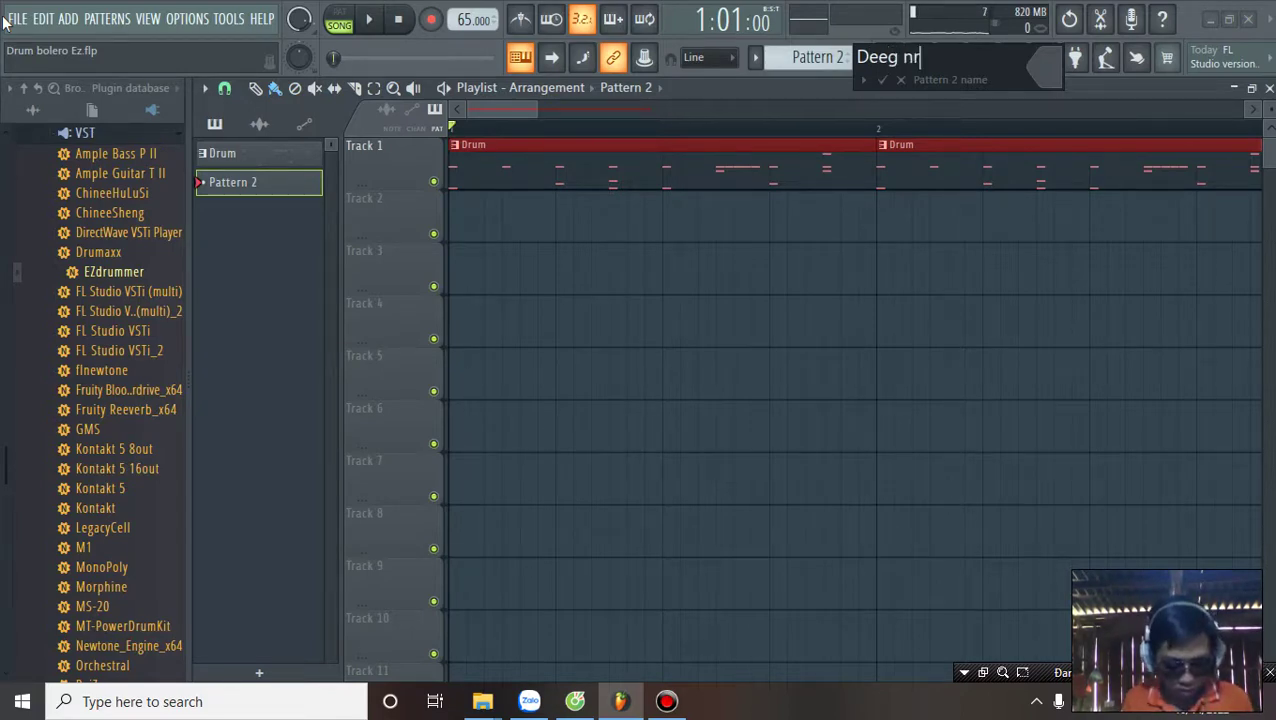
key("Return")
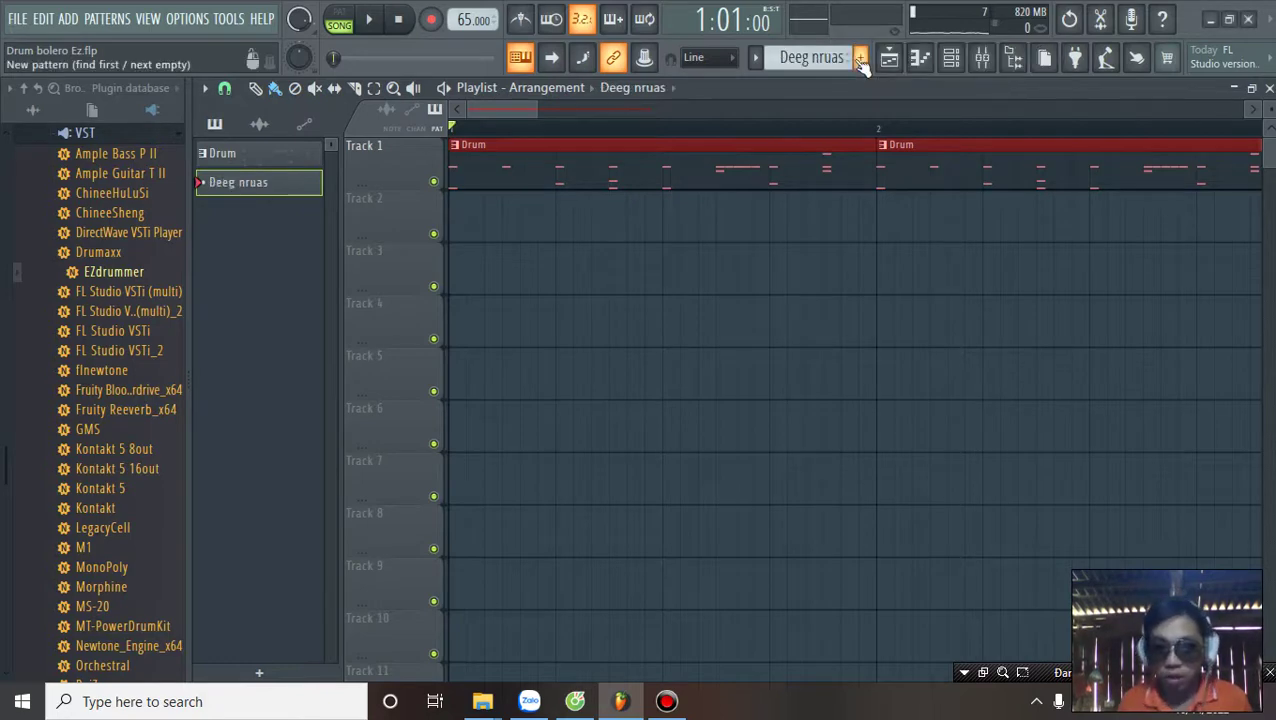
left_click(468, 218)
left_click_drag(517, 226, 509, 226)
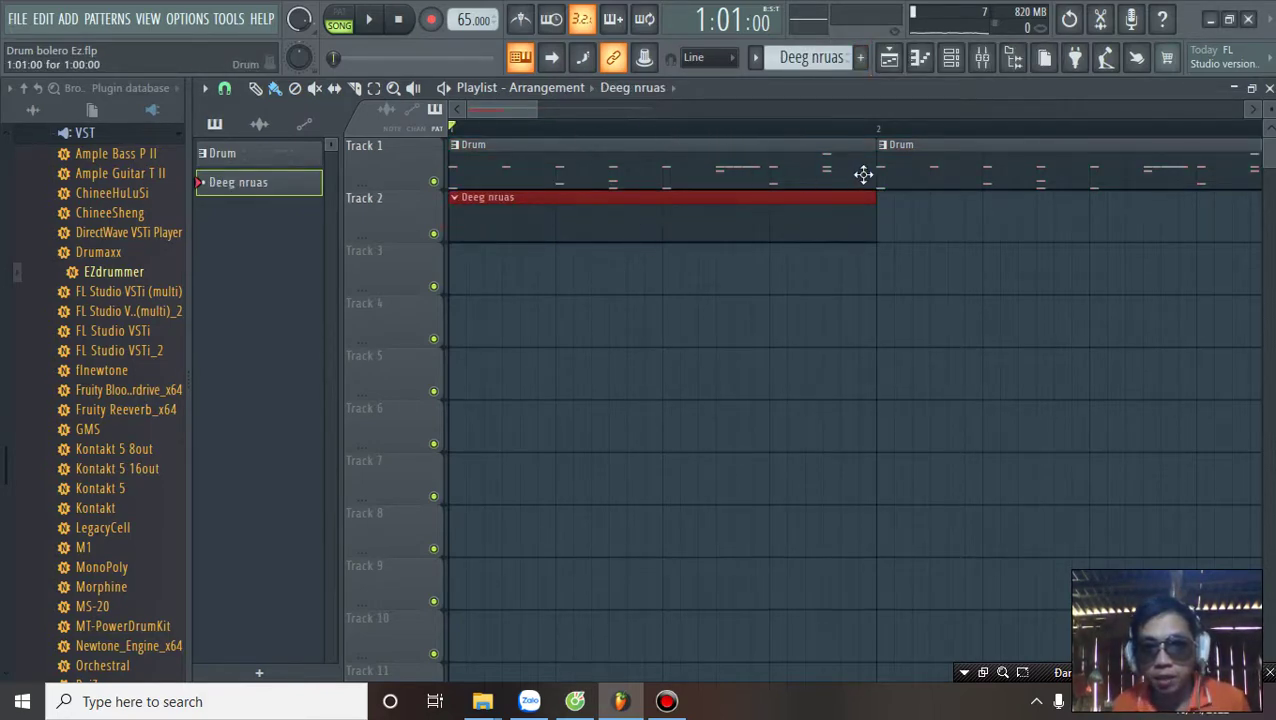
Step: Play the first bar of the arrangement and open the EZdrummer drum kit from the channel rack
key("space")
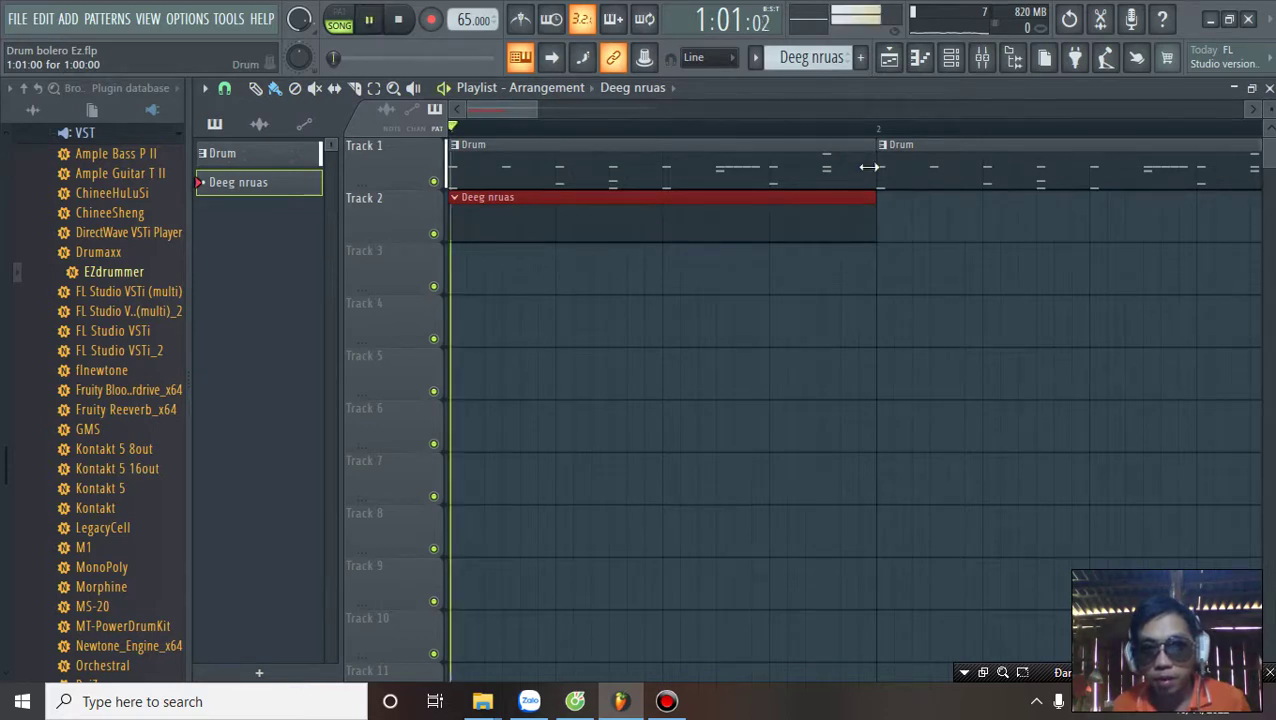
key("space")
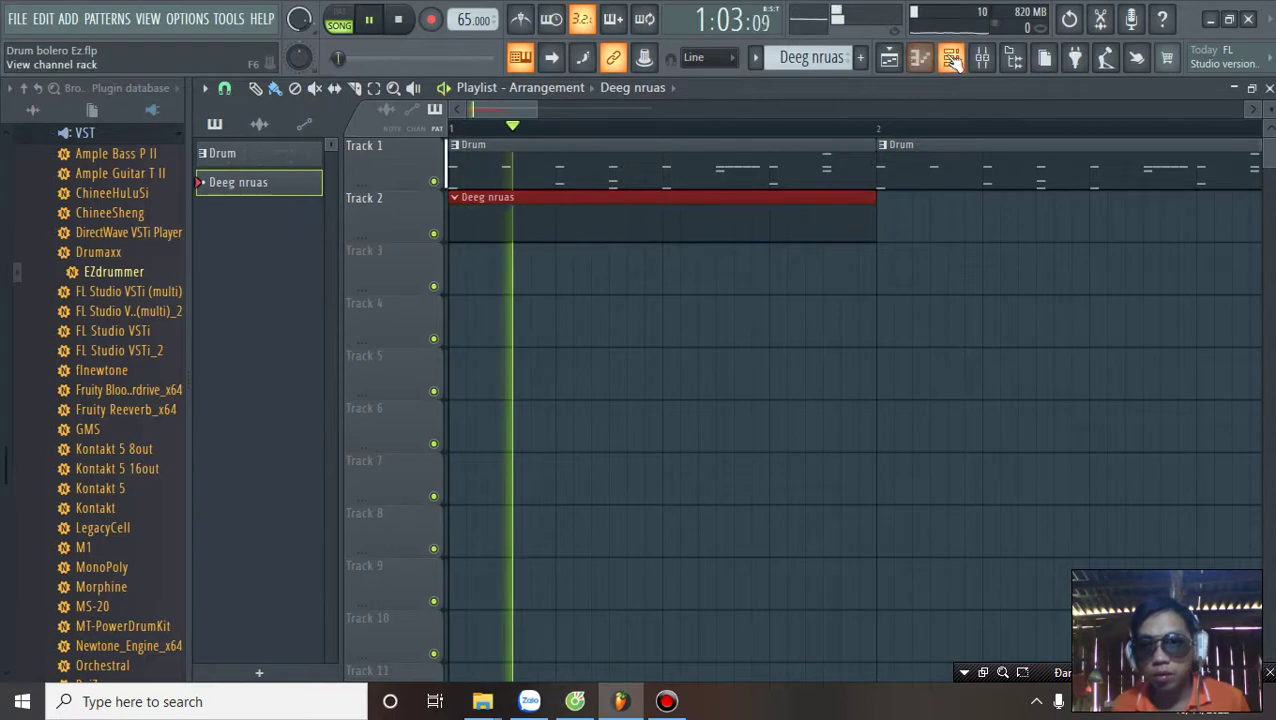
left_click(952, 59)
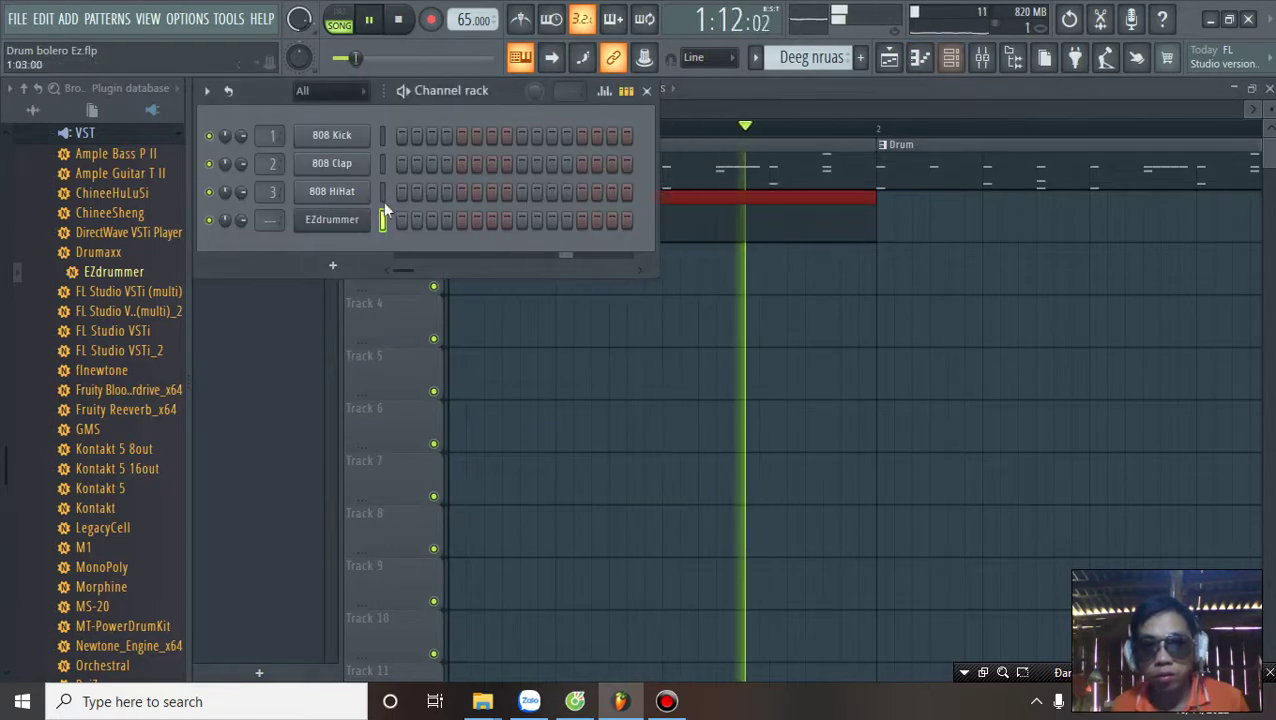
key("space")
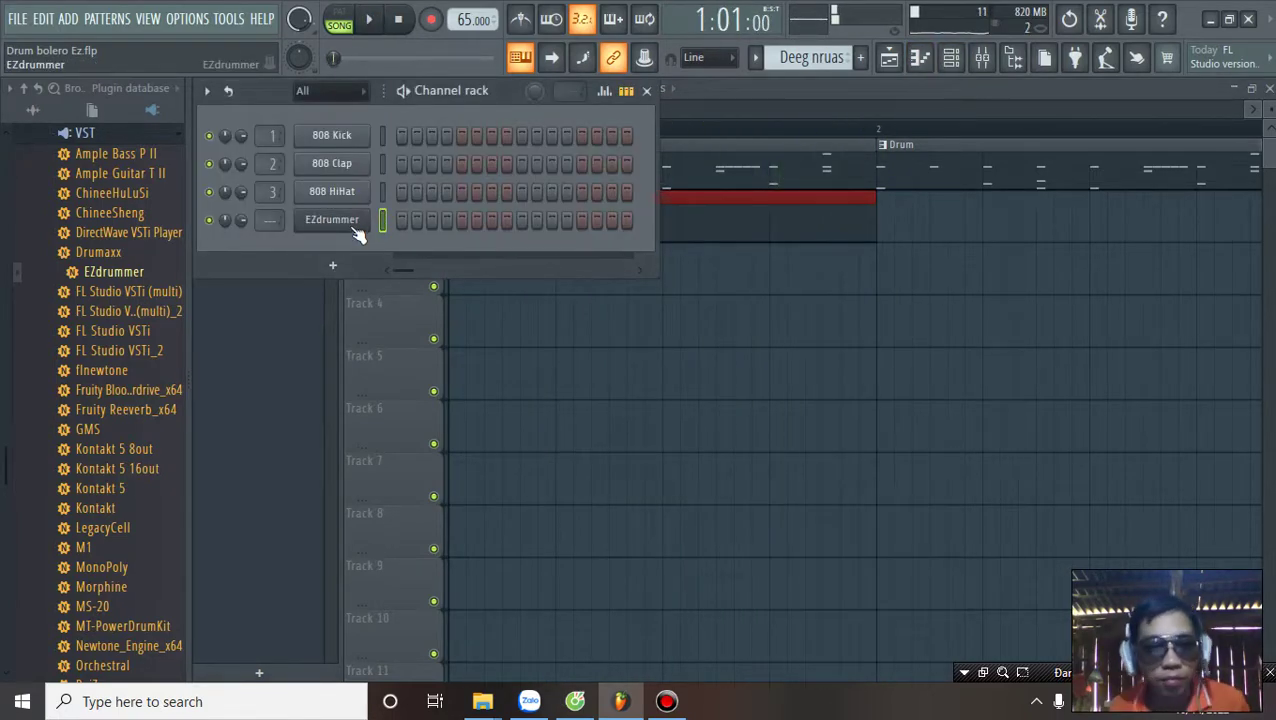
key("space")
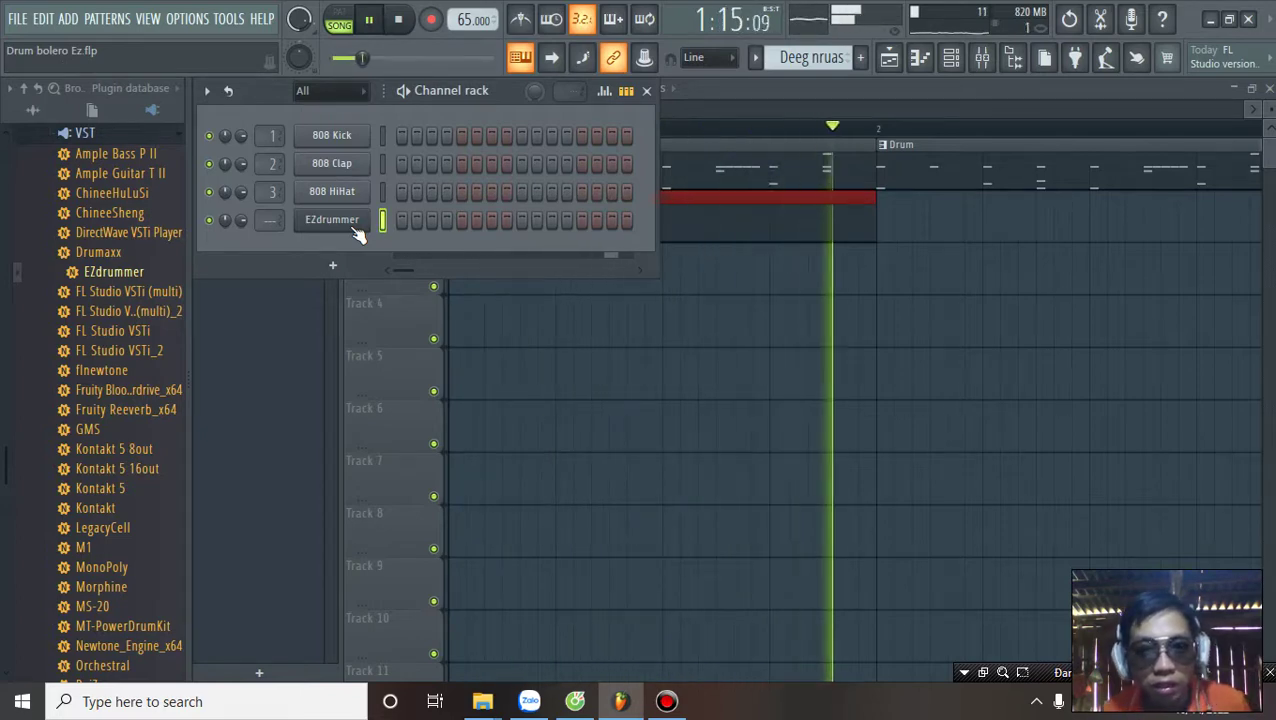
left_click(355, 227)
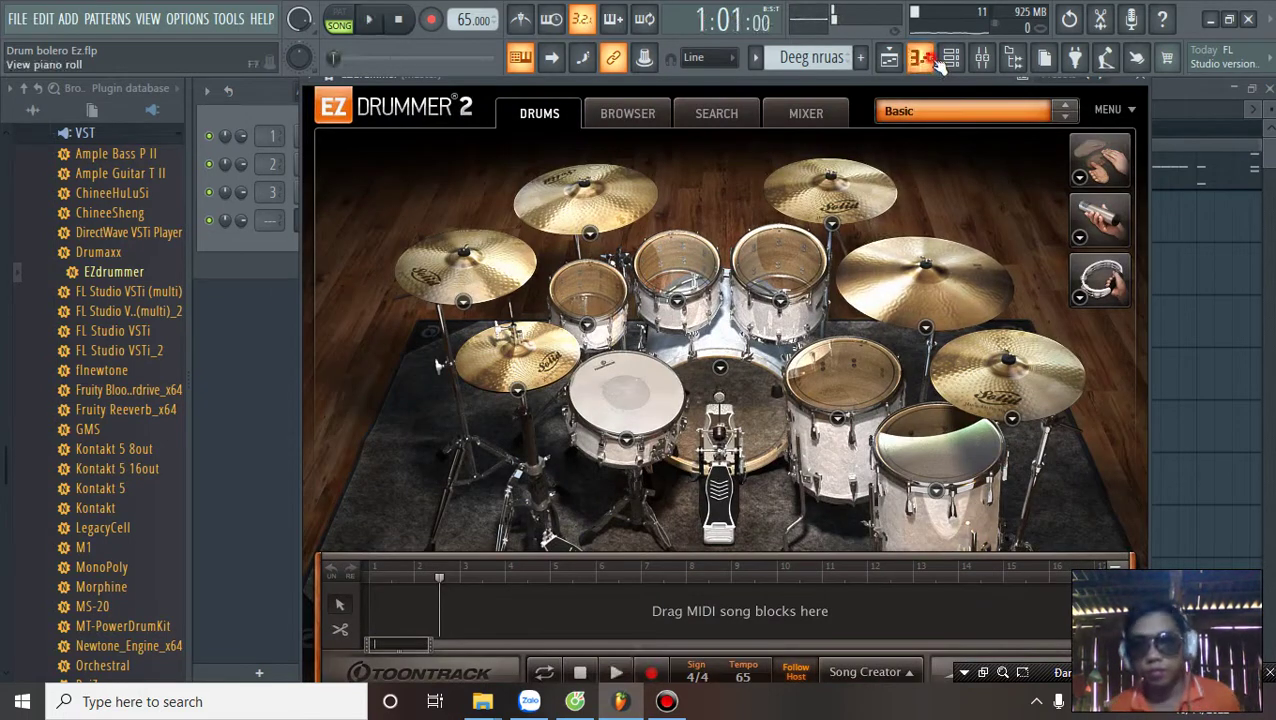
Step: Open the EZdrummer piano roll for the Deeg nruas pattern and audition the B3, C3 and D3 drum sounds against song playback
left_click(927, 61)
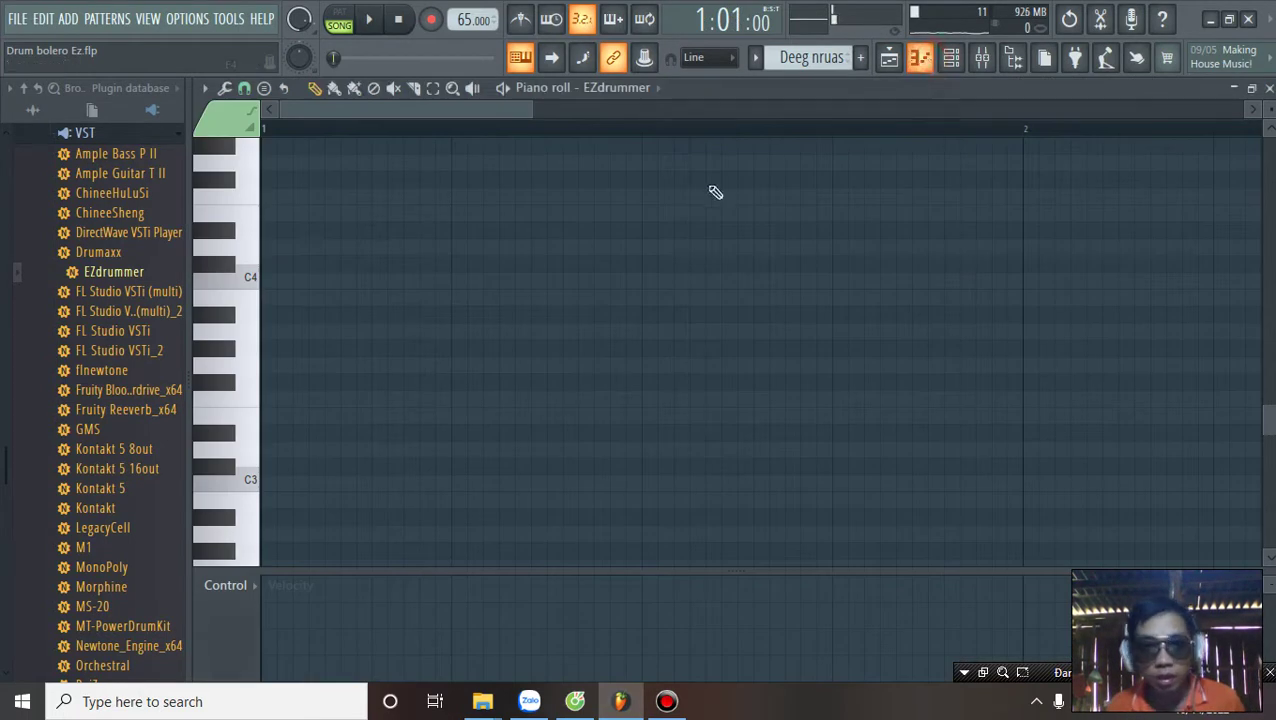
left_click(256, 314)
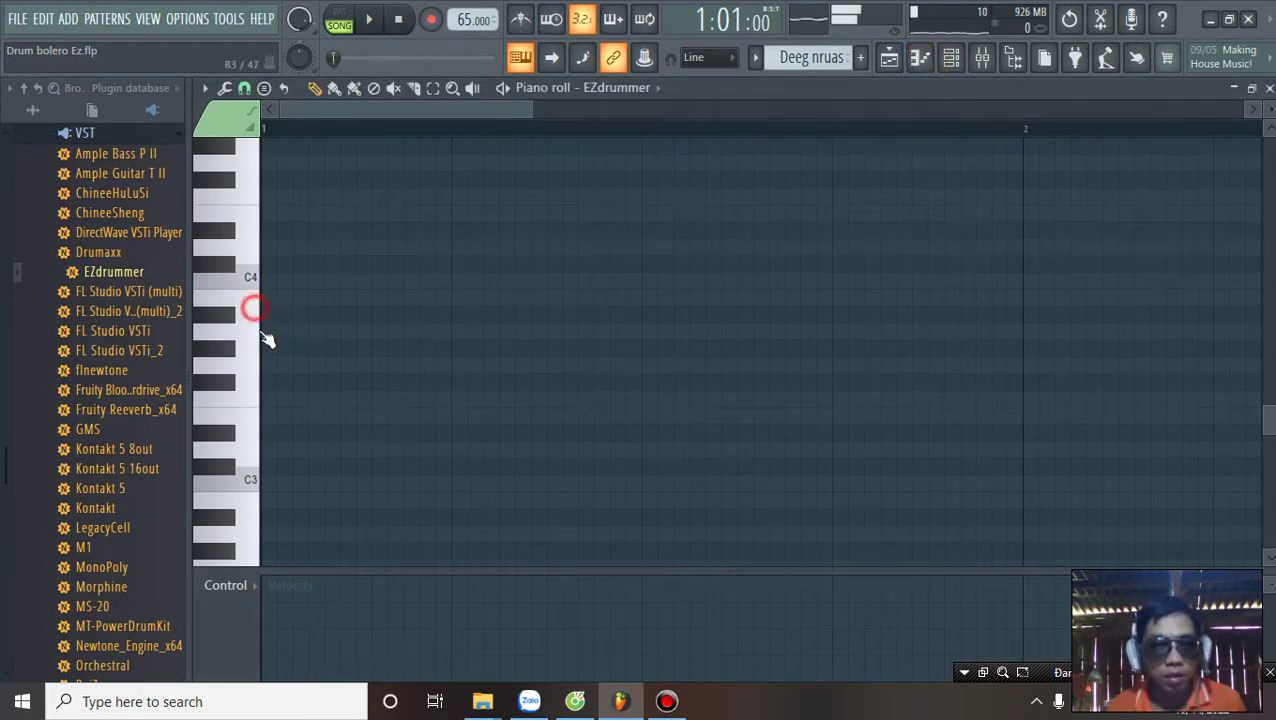
key("space")
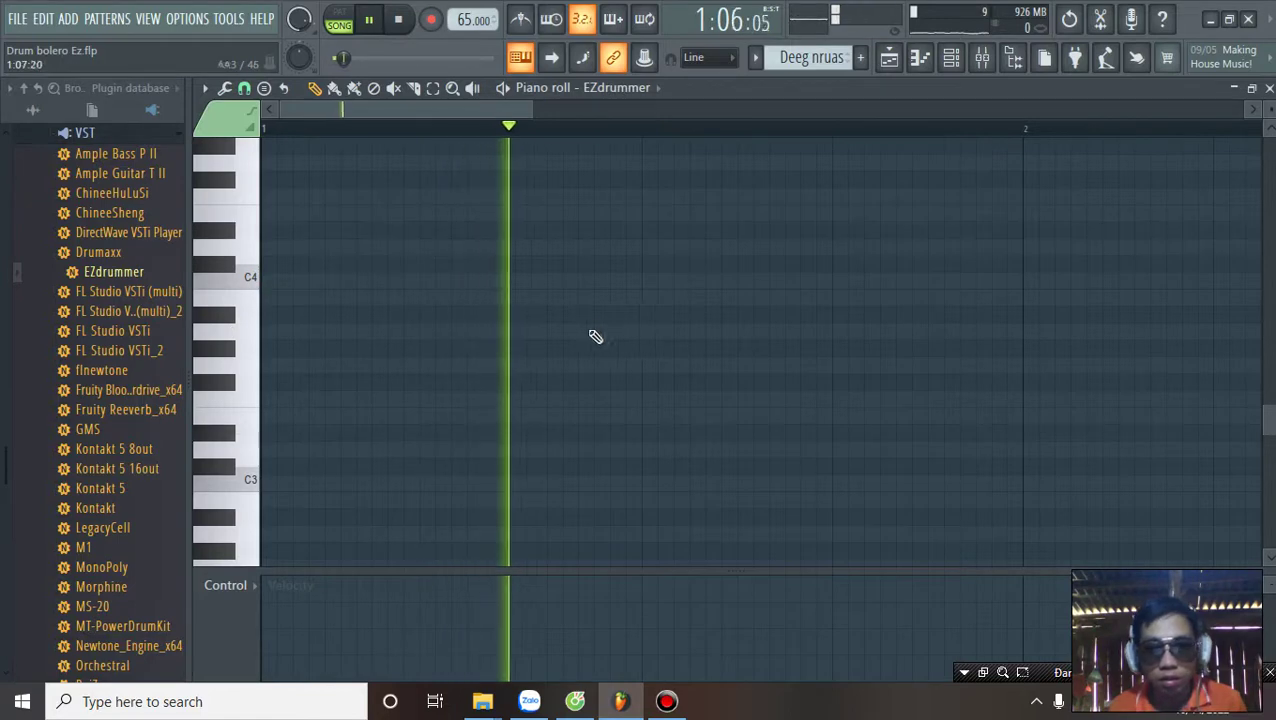
key("space")
left_click(244, 482)
left_click(246, 446)
left_click(244, 446)
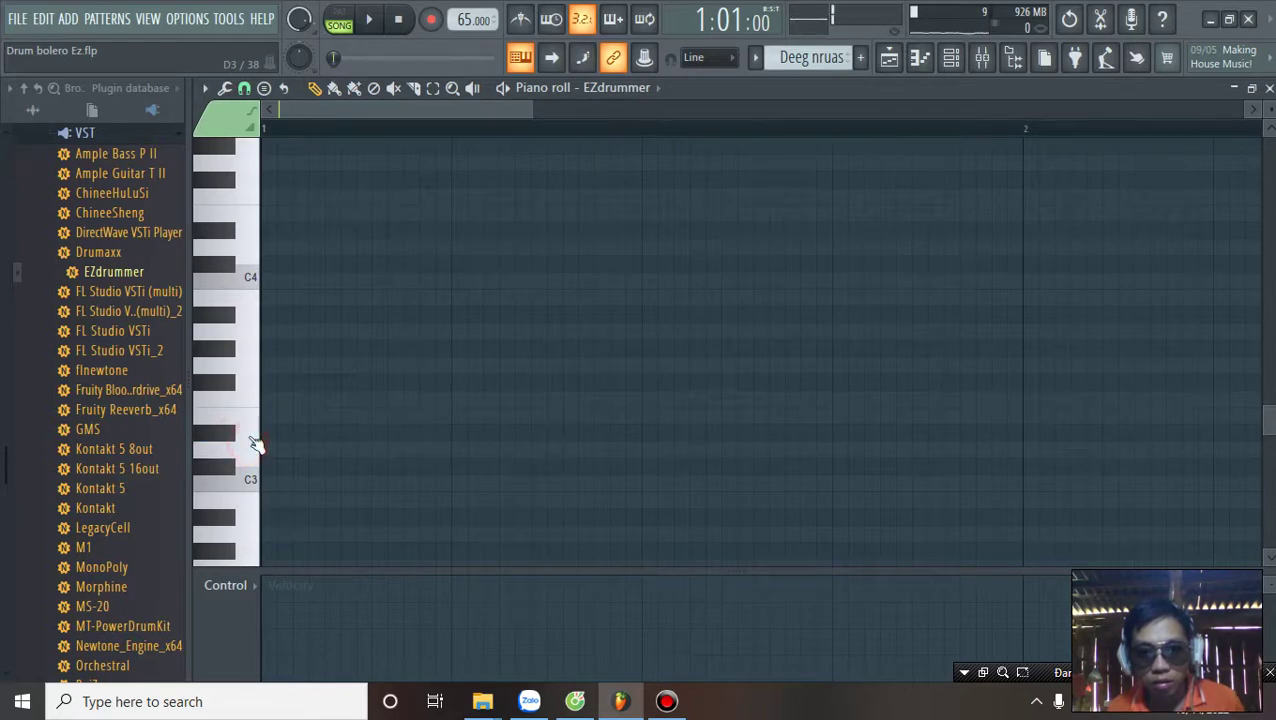
key("space")
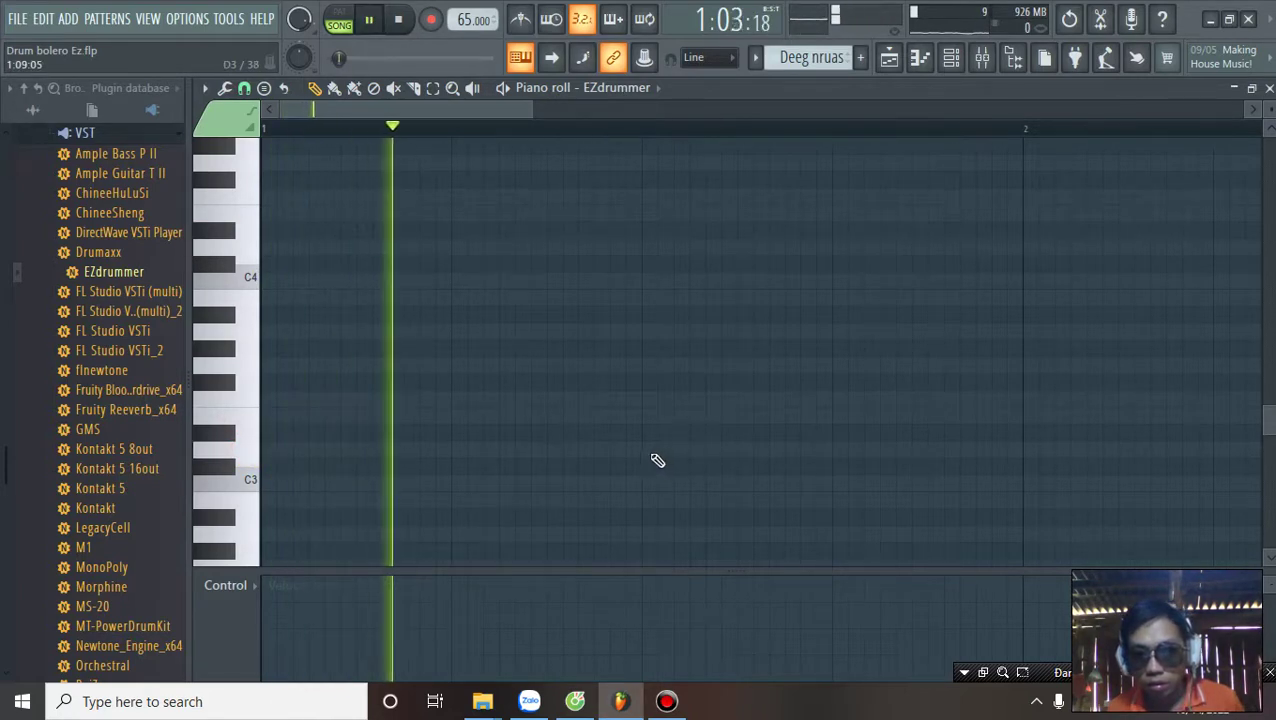
key("space")
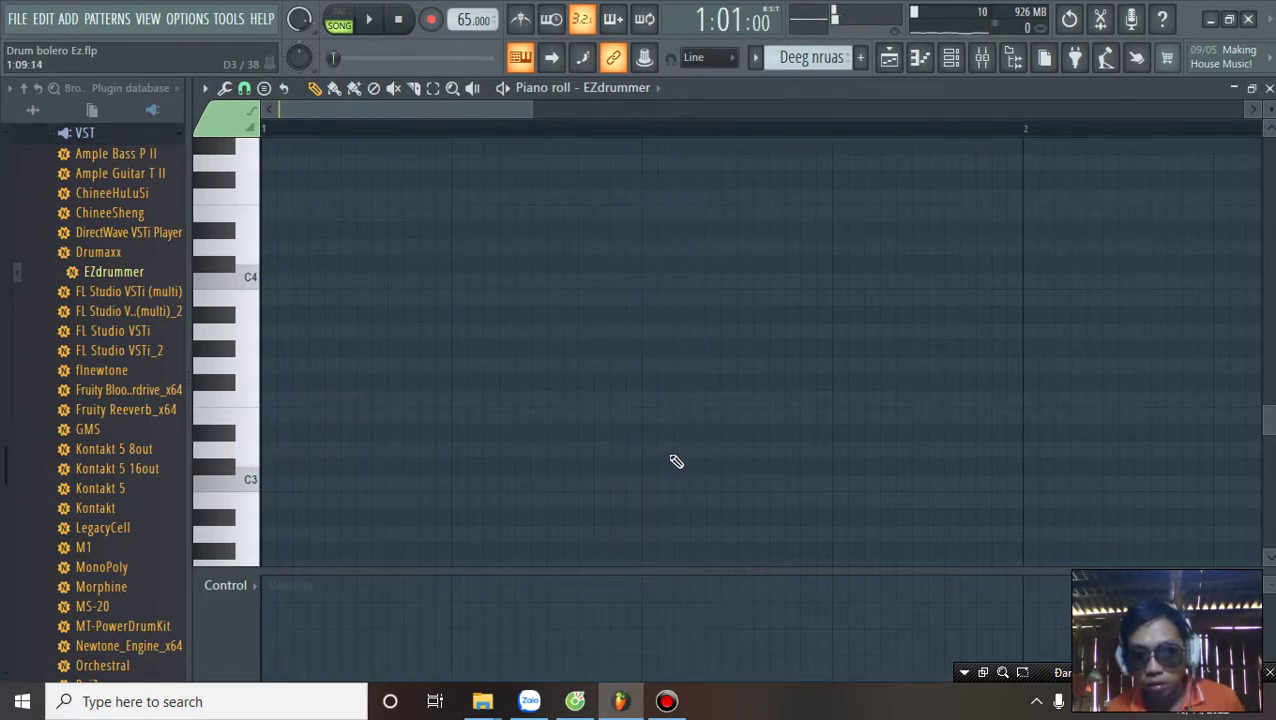
Step: Place two short D3 notes just past the middle of bar 1, the second at 1:11:00, and play them back
key("space")
left_click(708, 451)
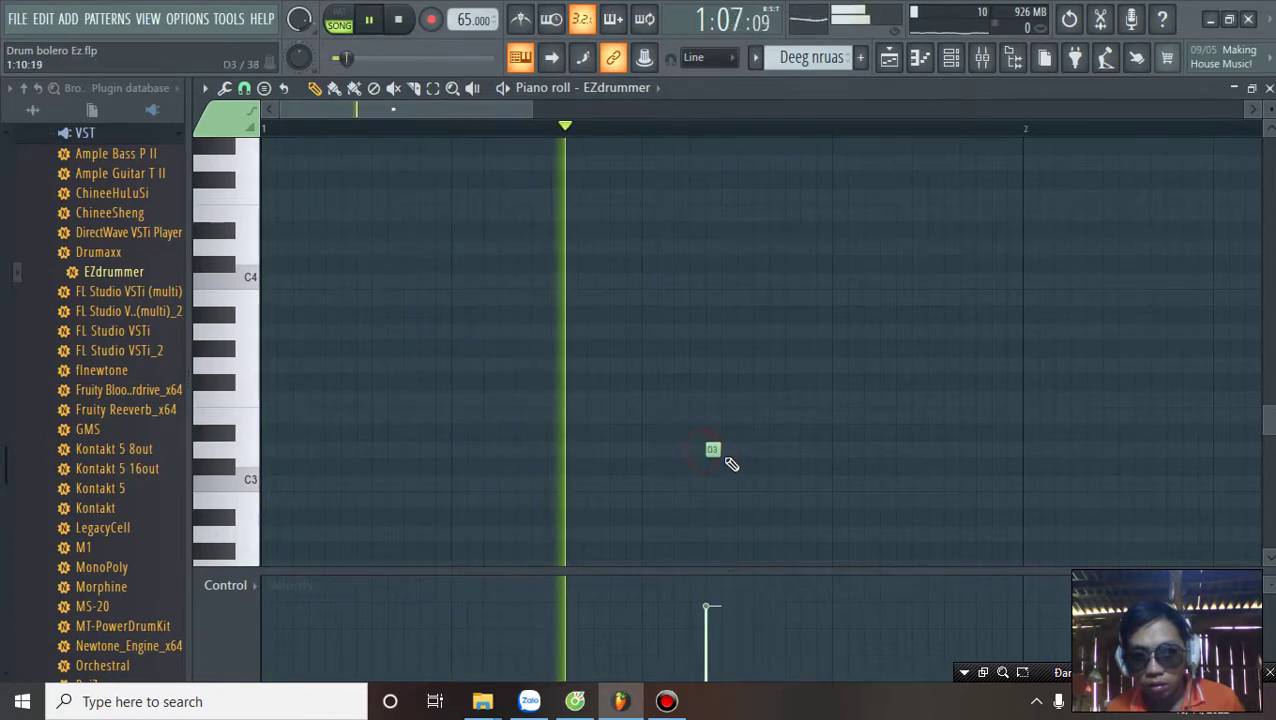
mouse_move(712, 450)
left_mouse_down()
mouse_move(681, 450)
mouse_move(693, 456)
left_mouse_up()
left_click(743, 452)
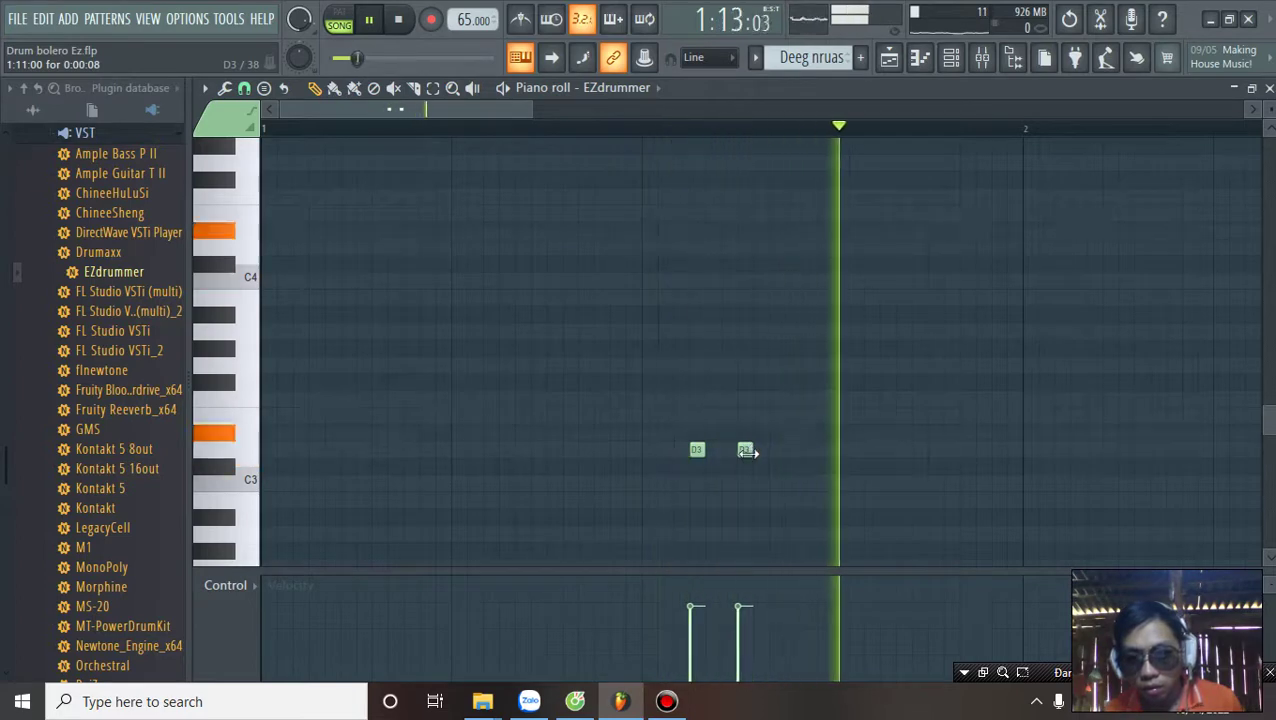
key("space")
key("space")
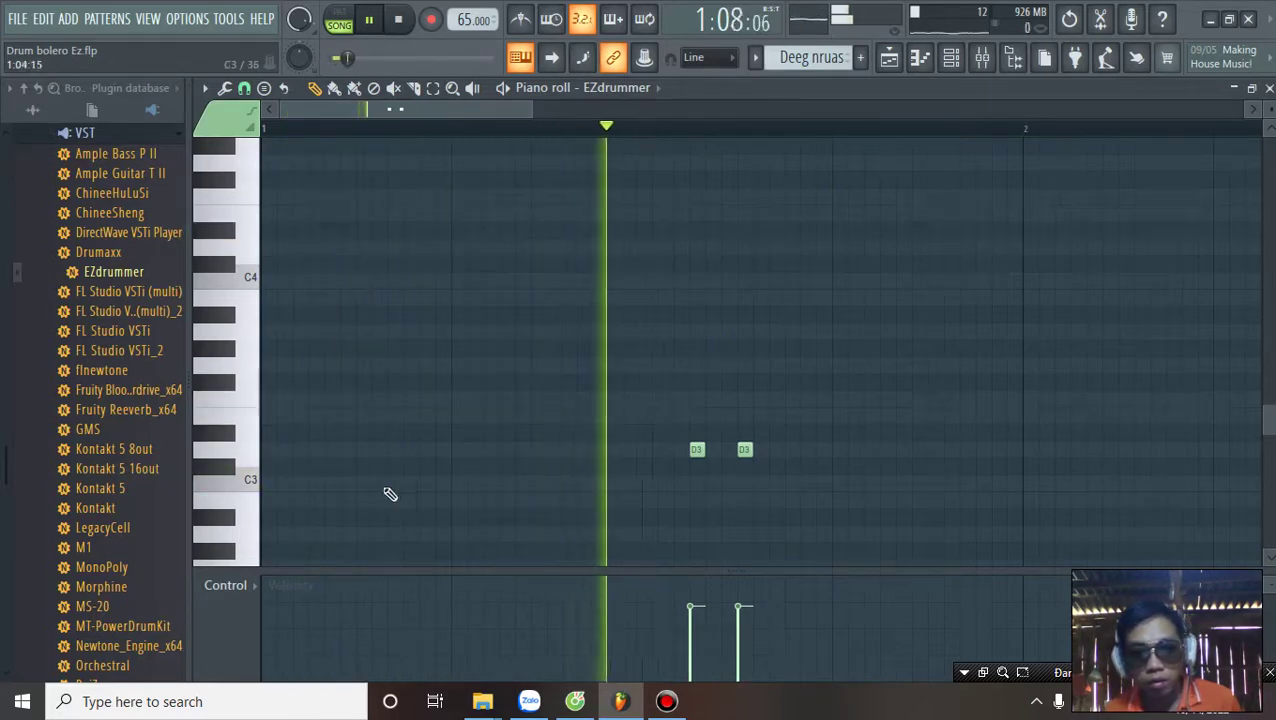
key("space")
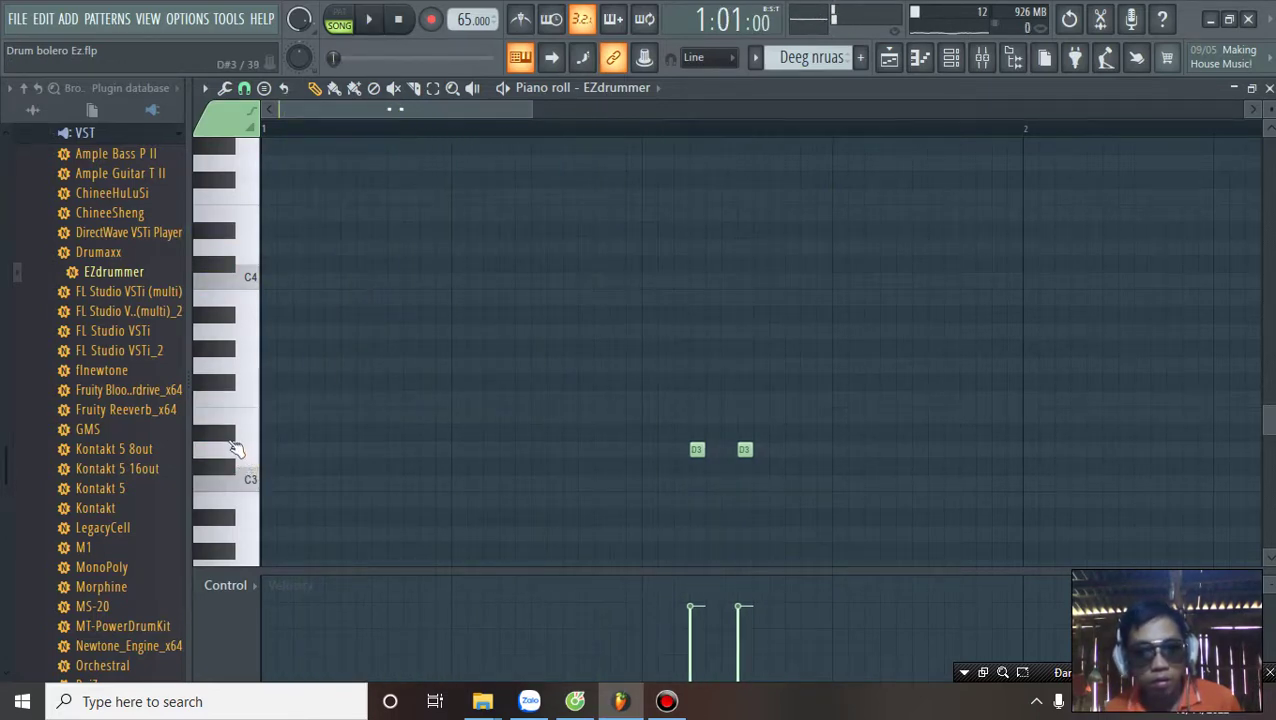
Step: Audition several higher drum keys and place a B3 note at 1:13:00 after the D3 pair
left_click(241, 482)
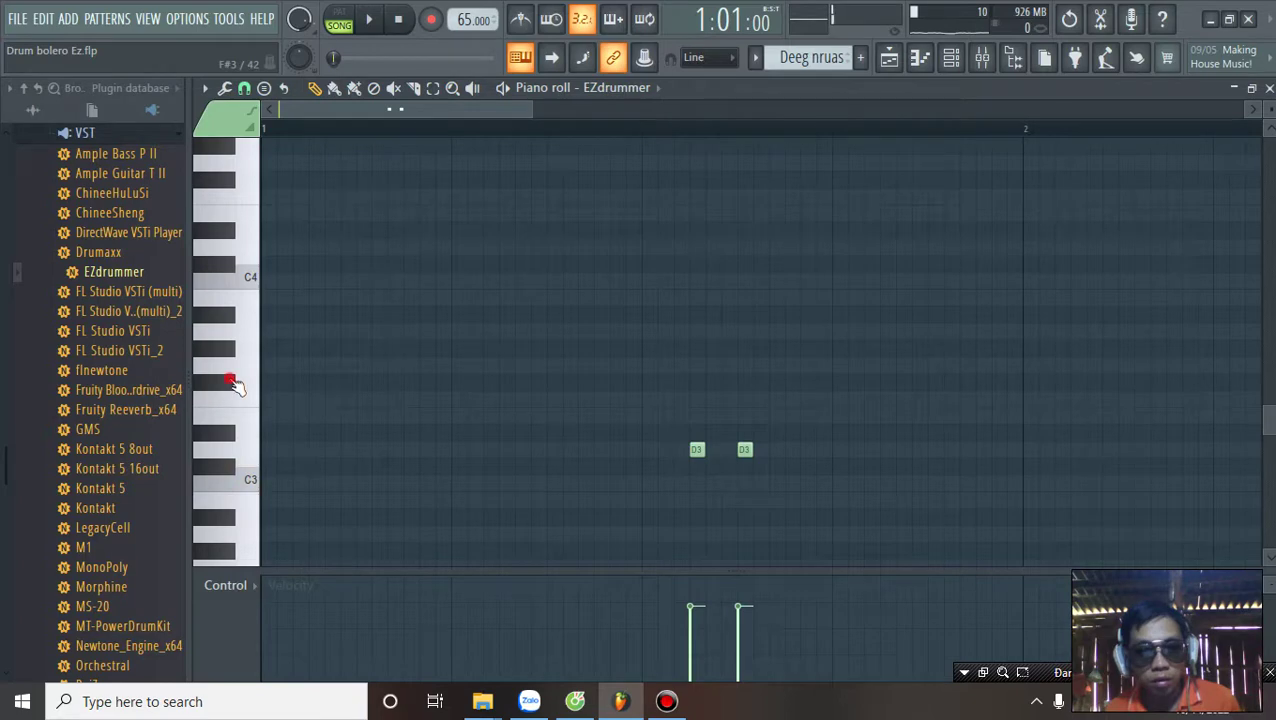
left_click(248, 367)
left_click(250, 285)
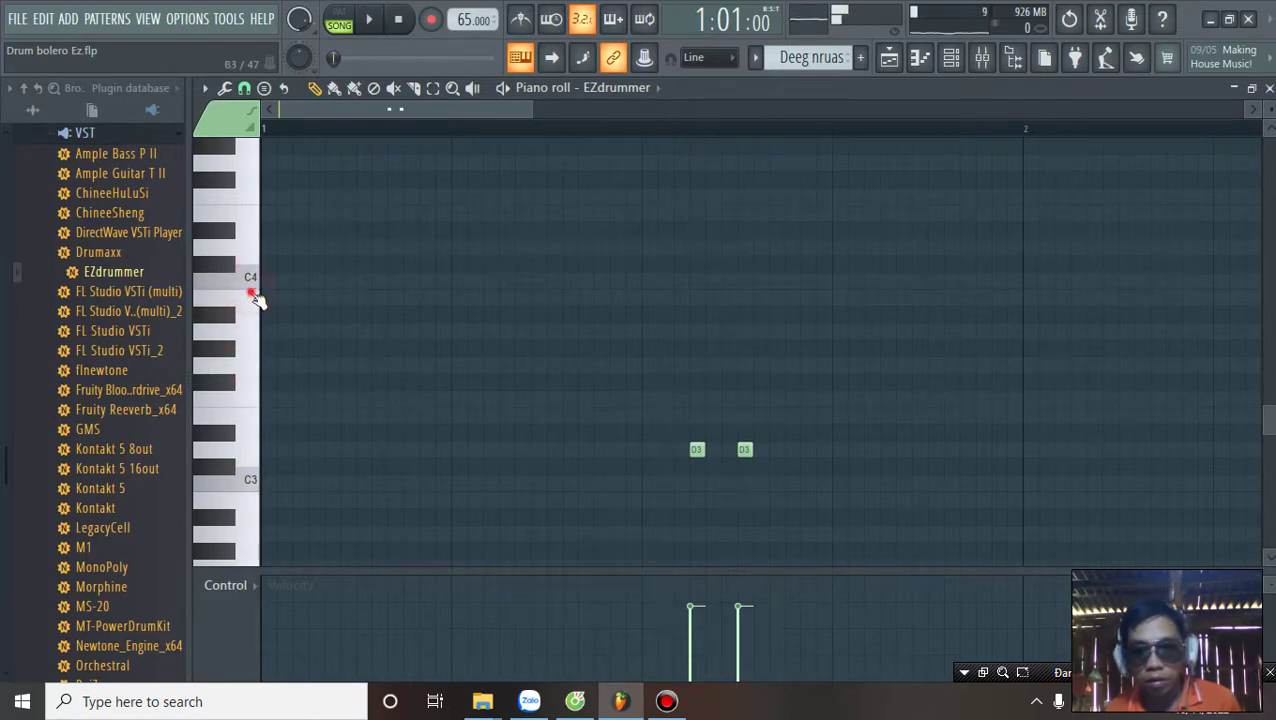
key("space")
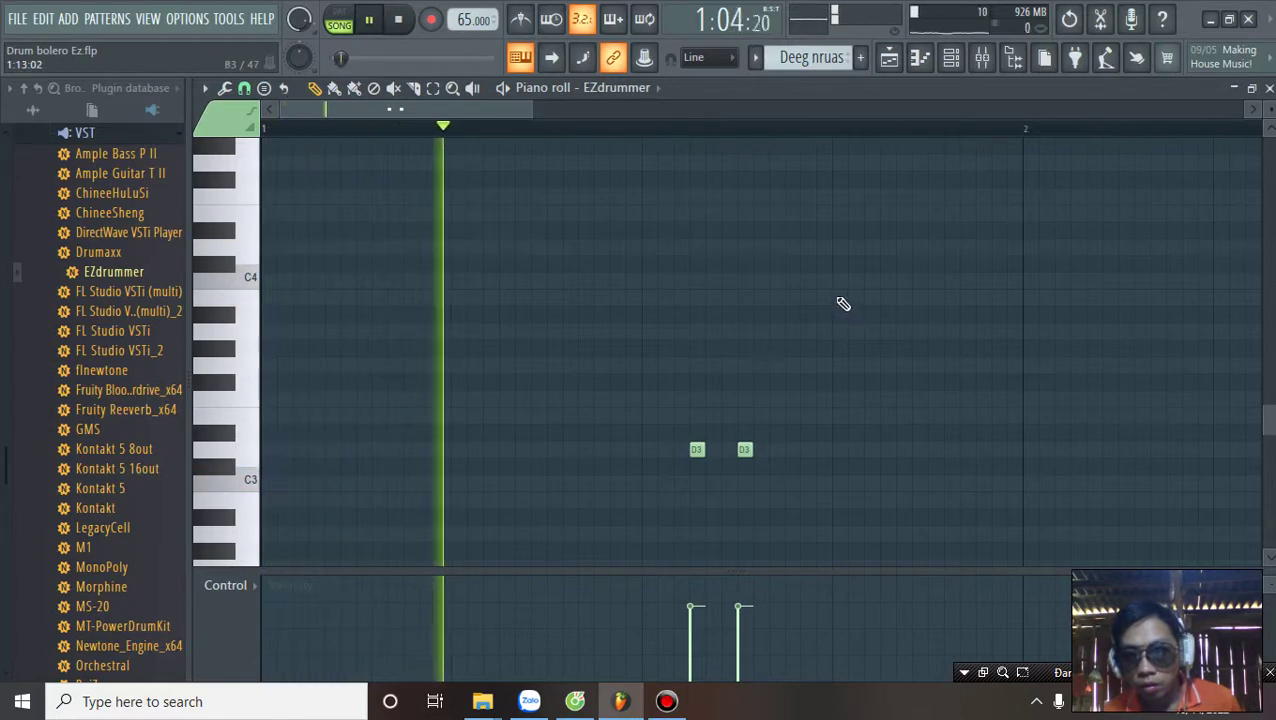
left_click(836, 297)
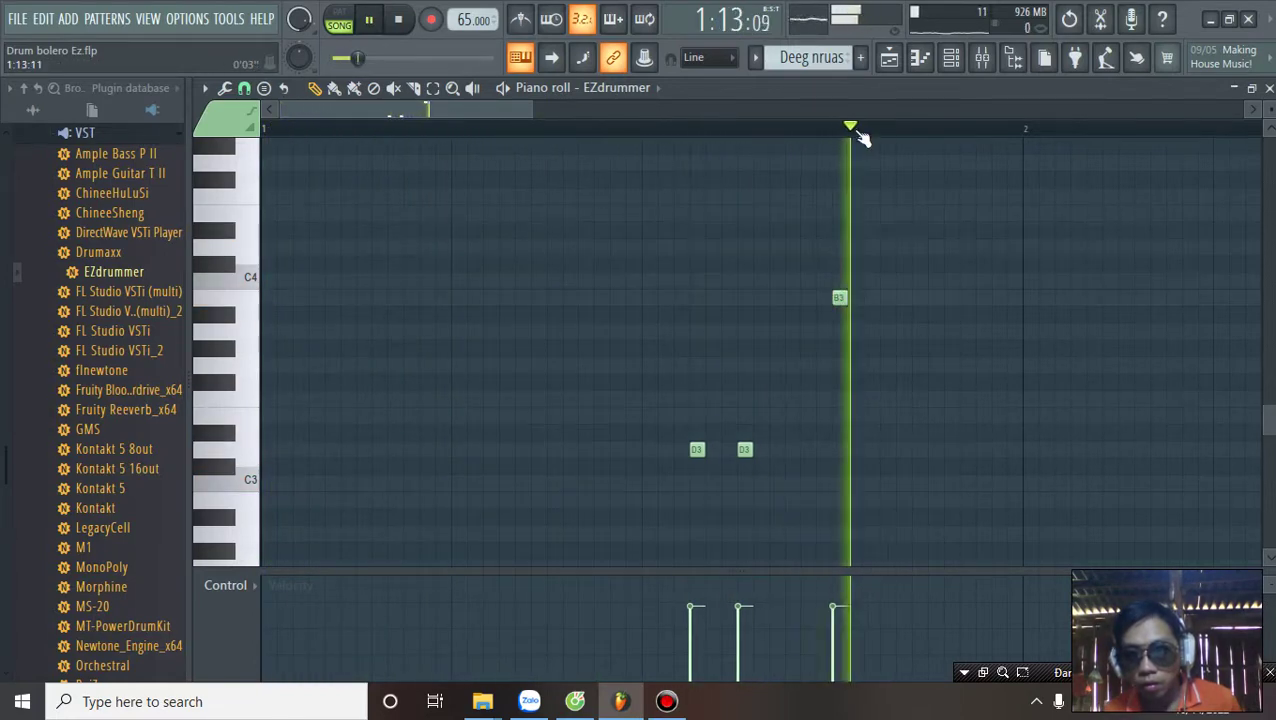
Step: Shorten the B3 note at 1:13:00 to 0:00:04, add an equal B3 note directly after it, and play the fill
scroll(858, 136, "up", 2)
key("space")
scroll(862, 138, "up", 2)
left_click(797, 297)
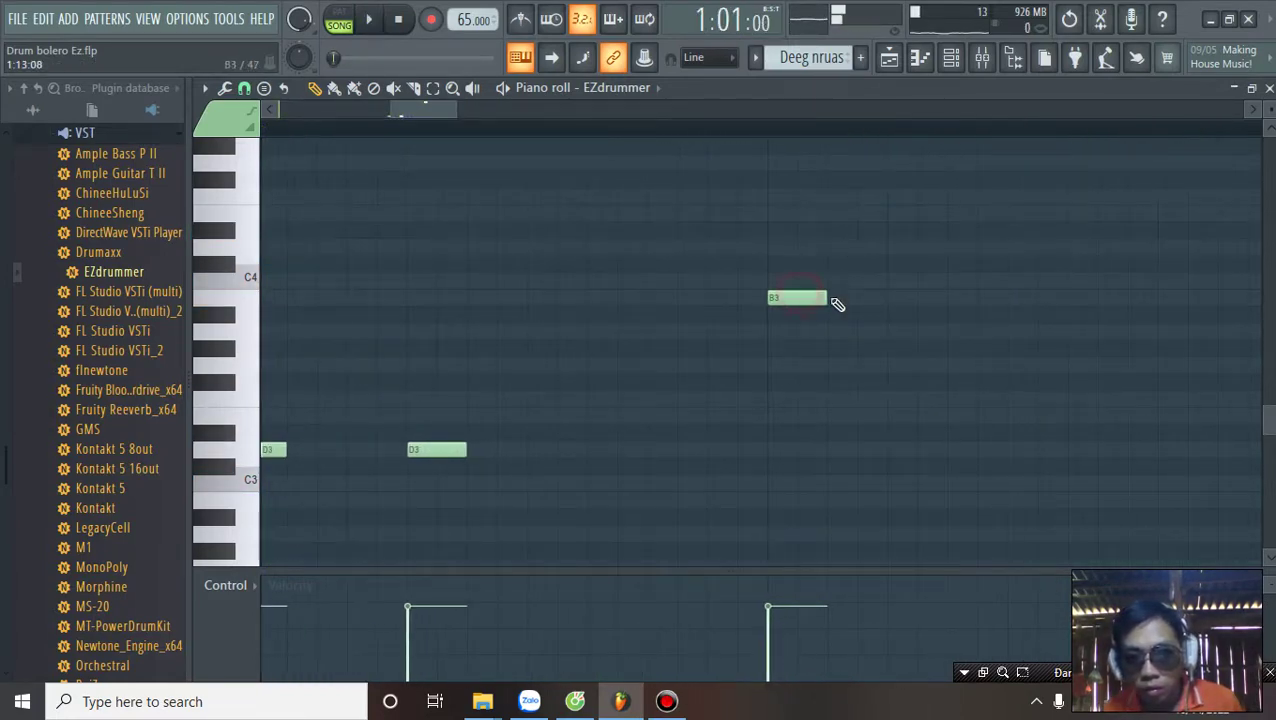
left_click(798, 300)
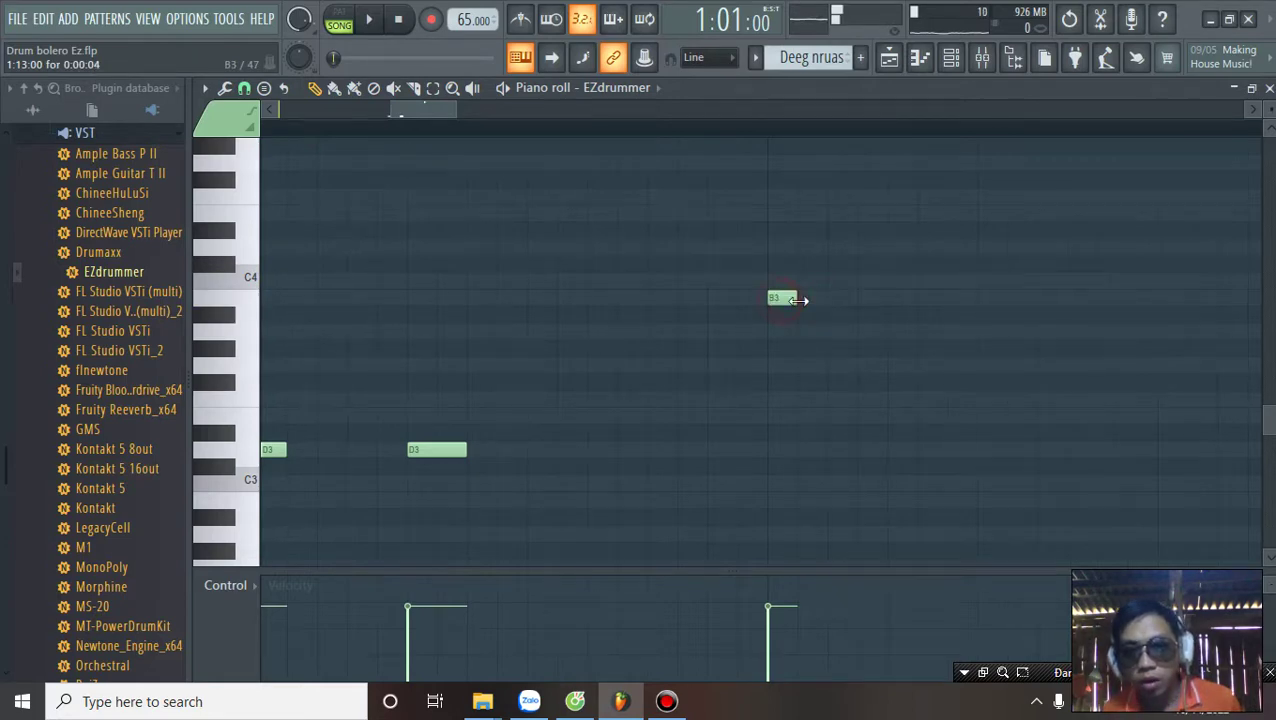
left_click(805, 300)
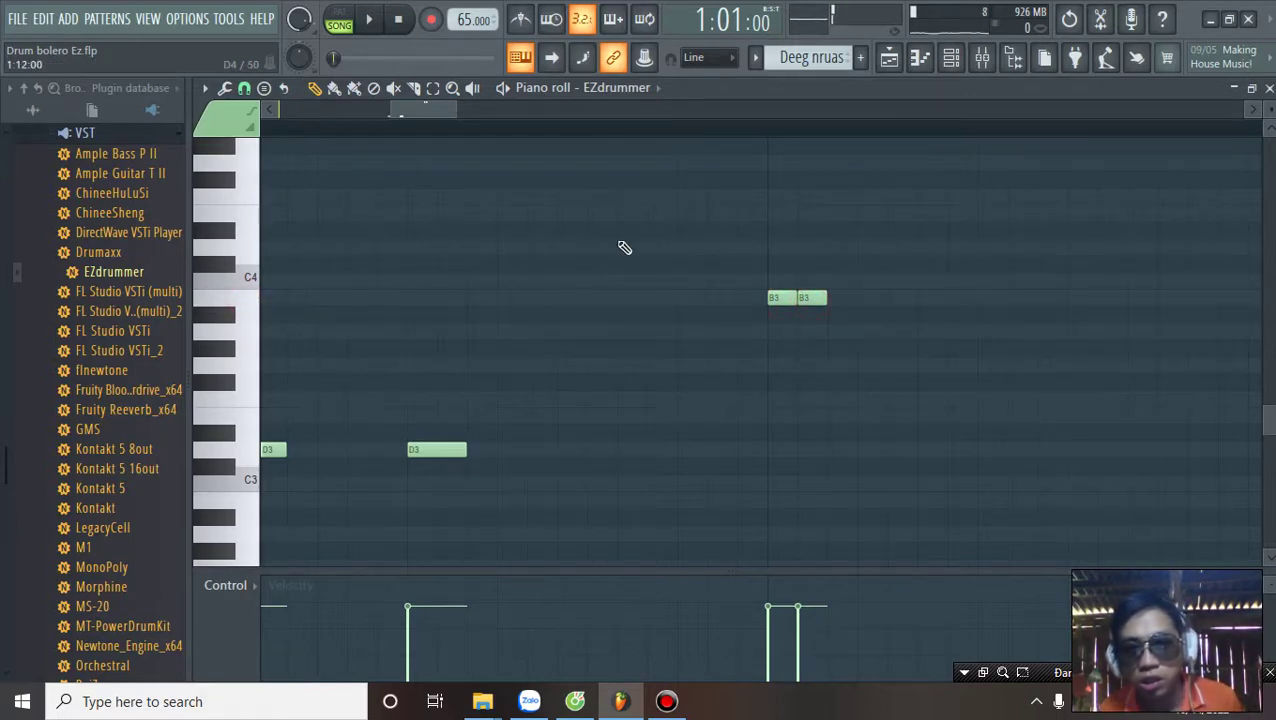
key("space")
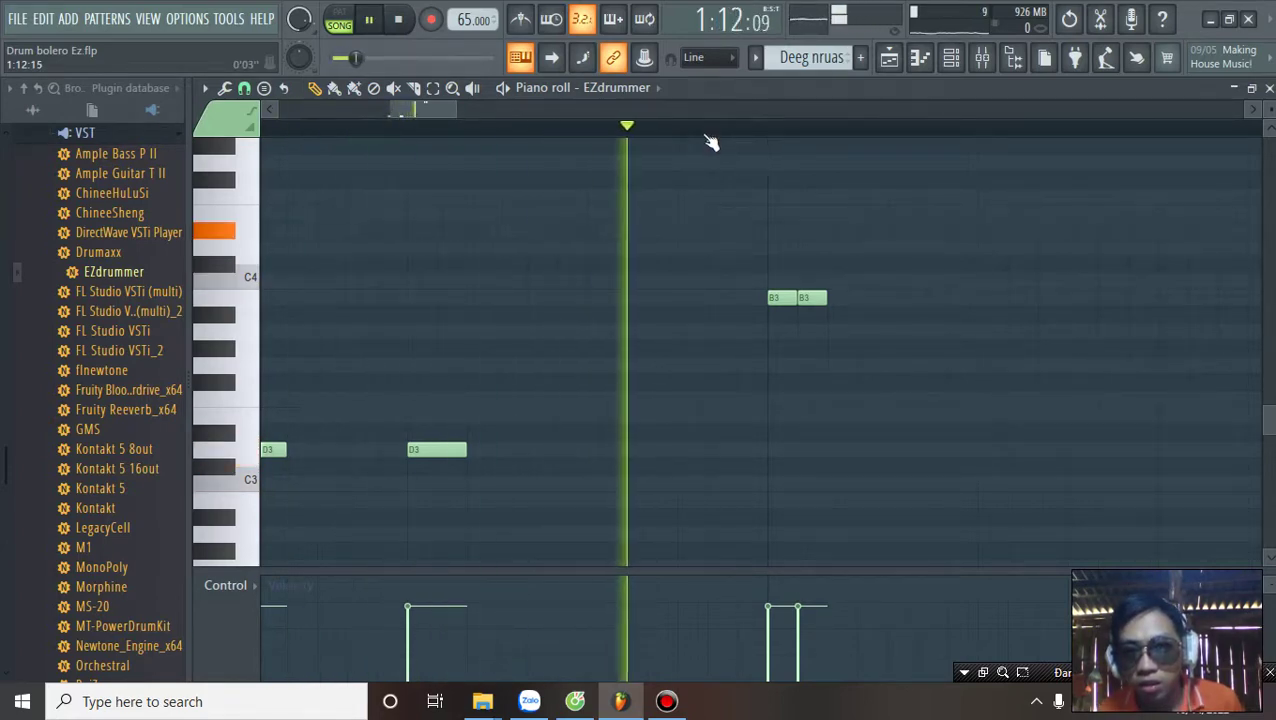
key("space")
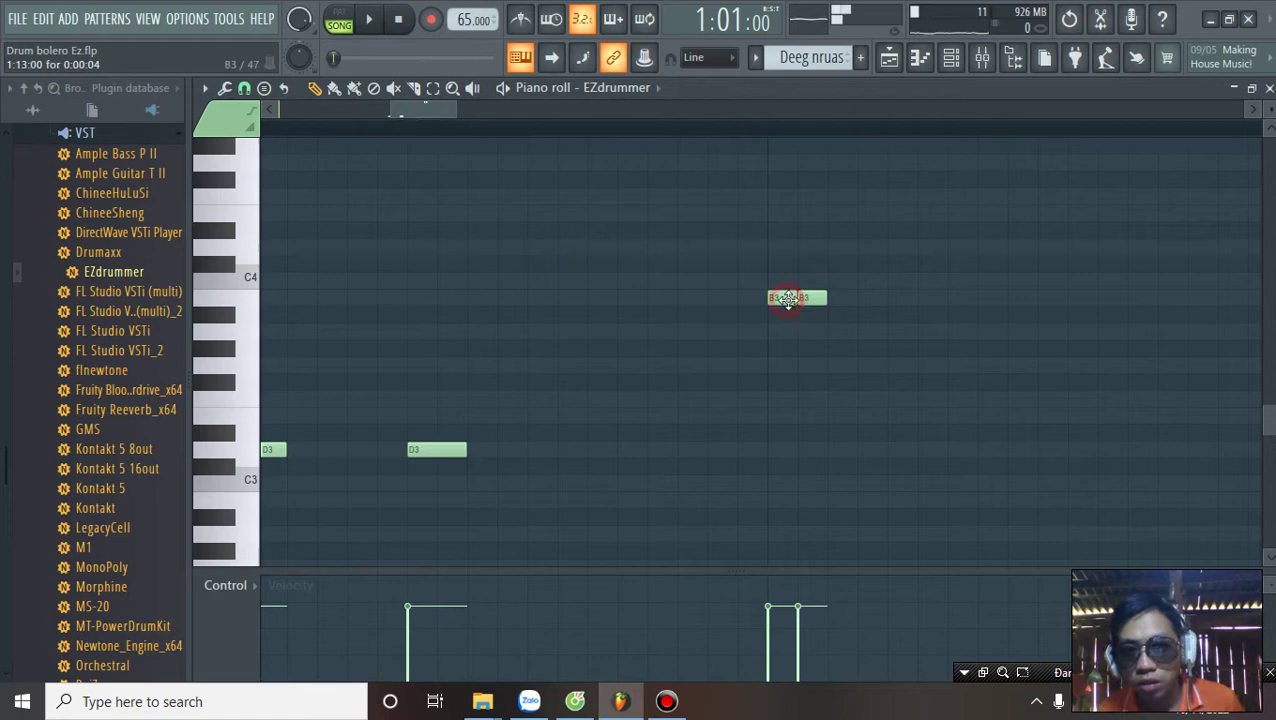
left_click(811, 302)
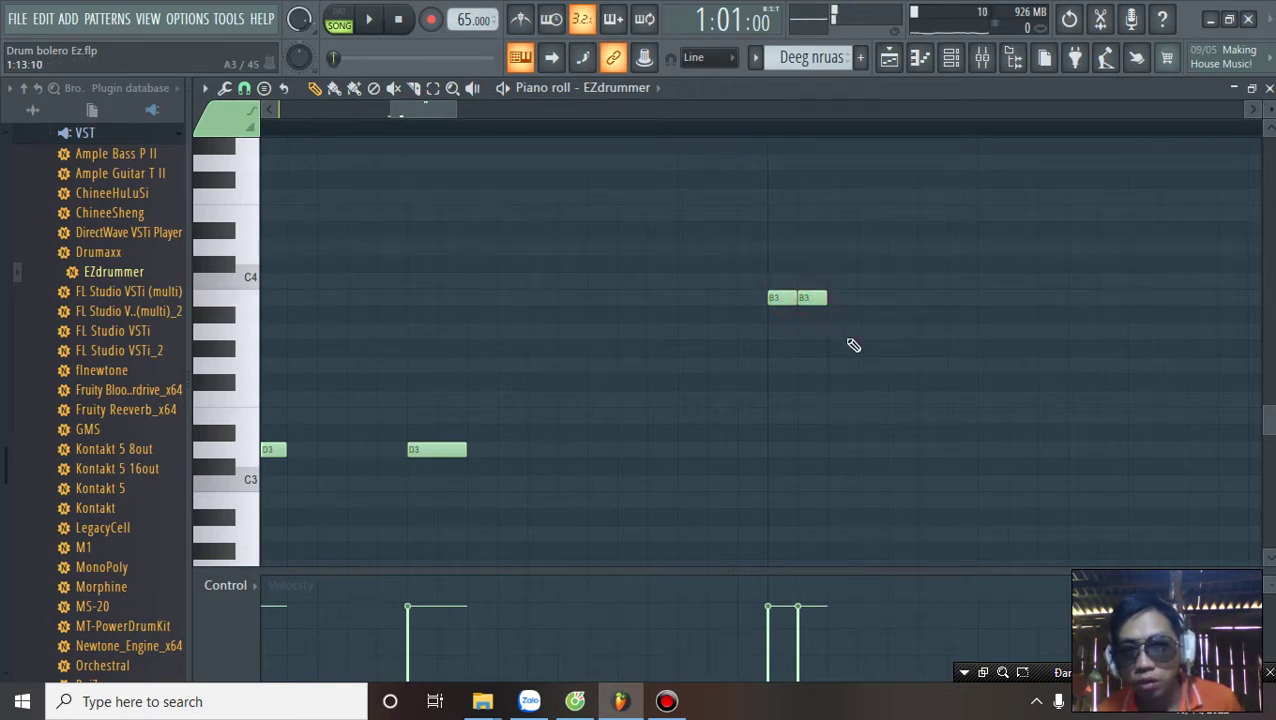
Step: Place a short A3 note in the last beat of bar 1, after the B3 pair, and play the fill
left_click(863, 349)
right_click(874, 348)
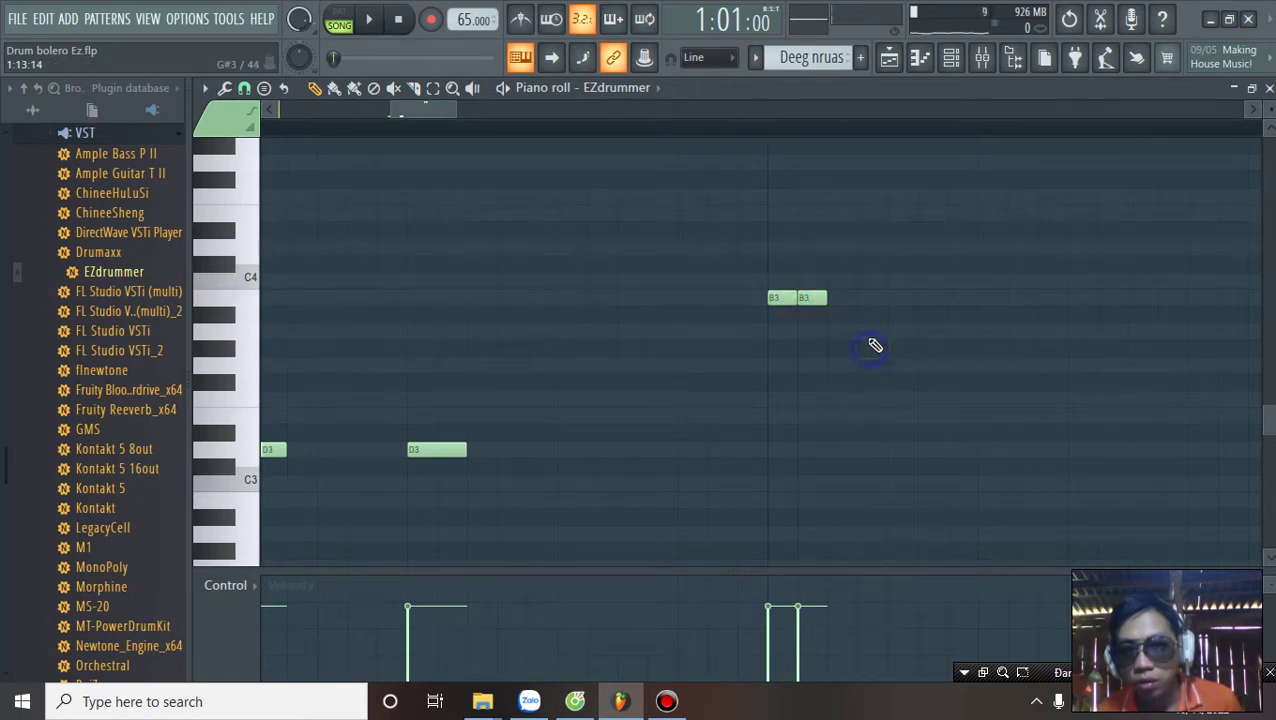
left_click(860, 331)
left_click_drag(870, 333, 991, 332)
scroll(651, 152, "down", 2)
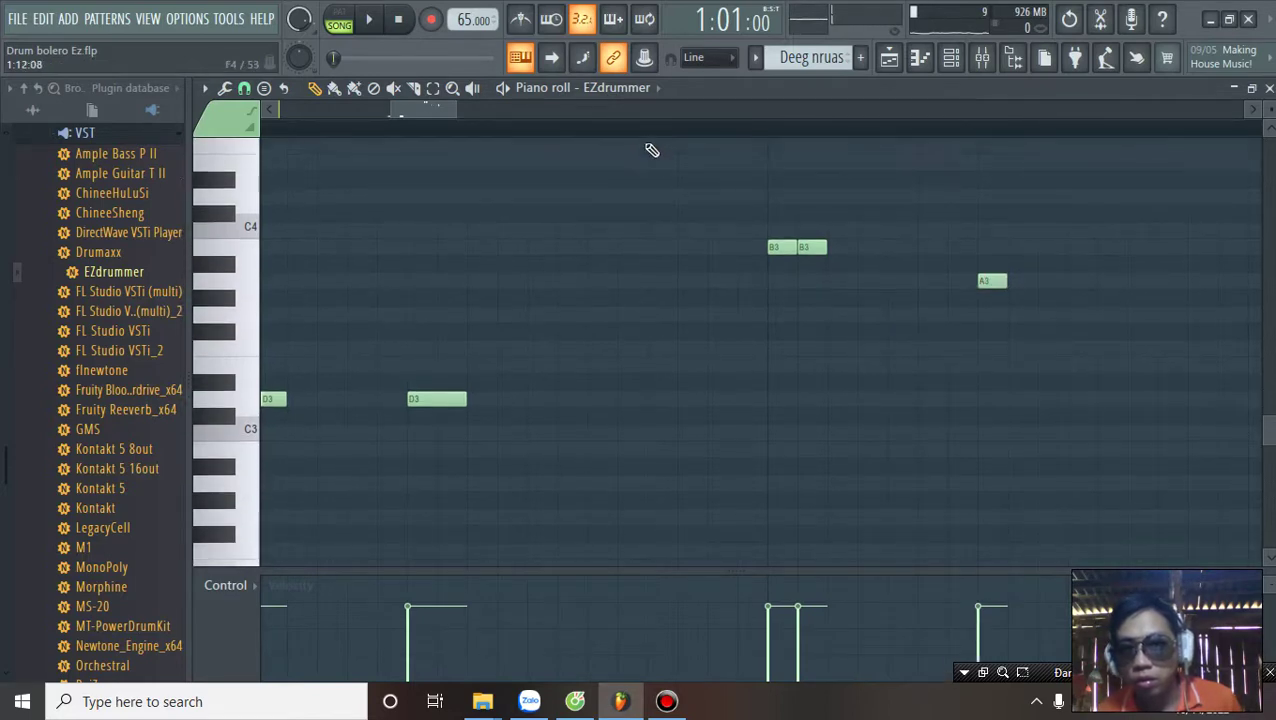
scroll(658, 222, "down", 3, "ctrl")
key("space")
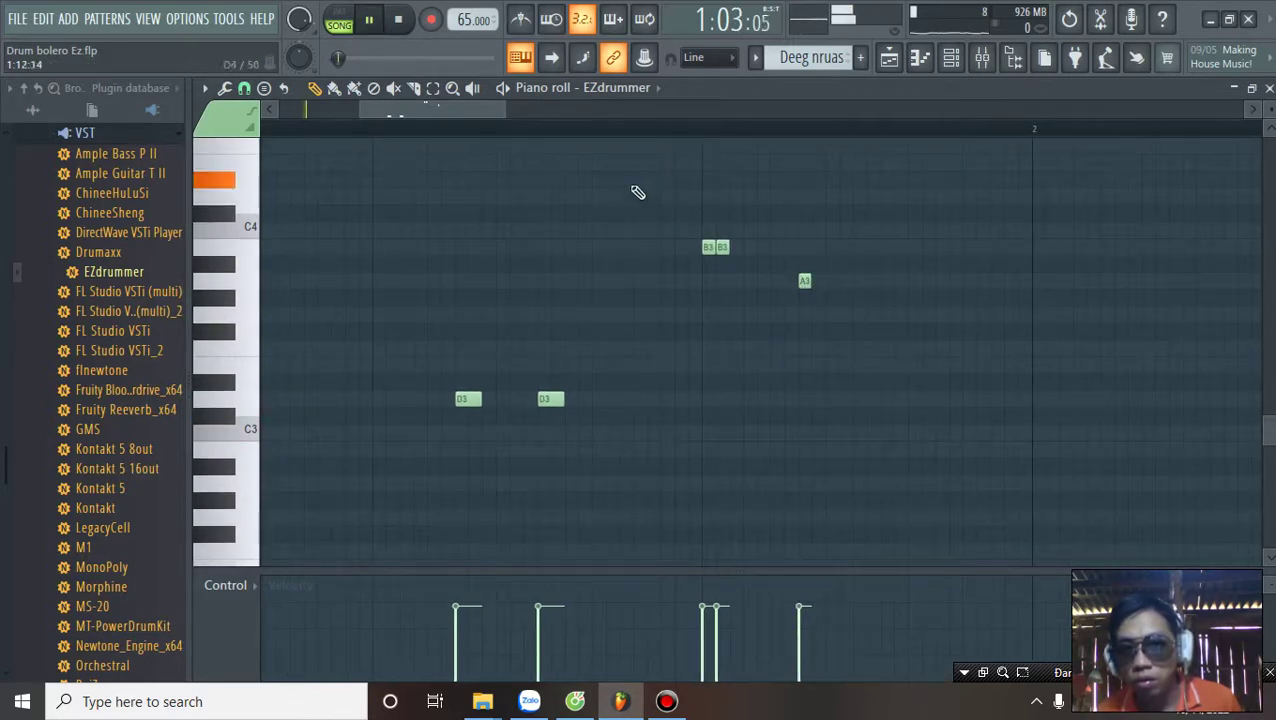
key("space")
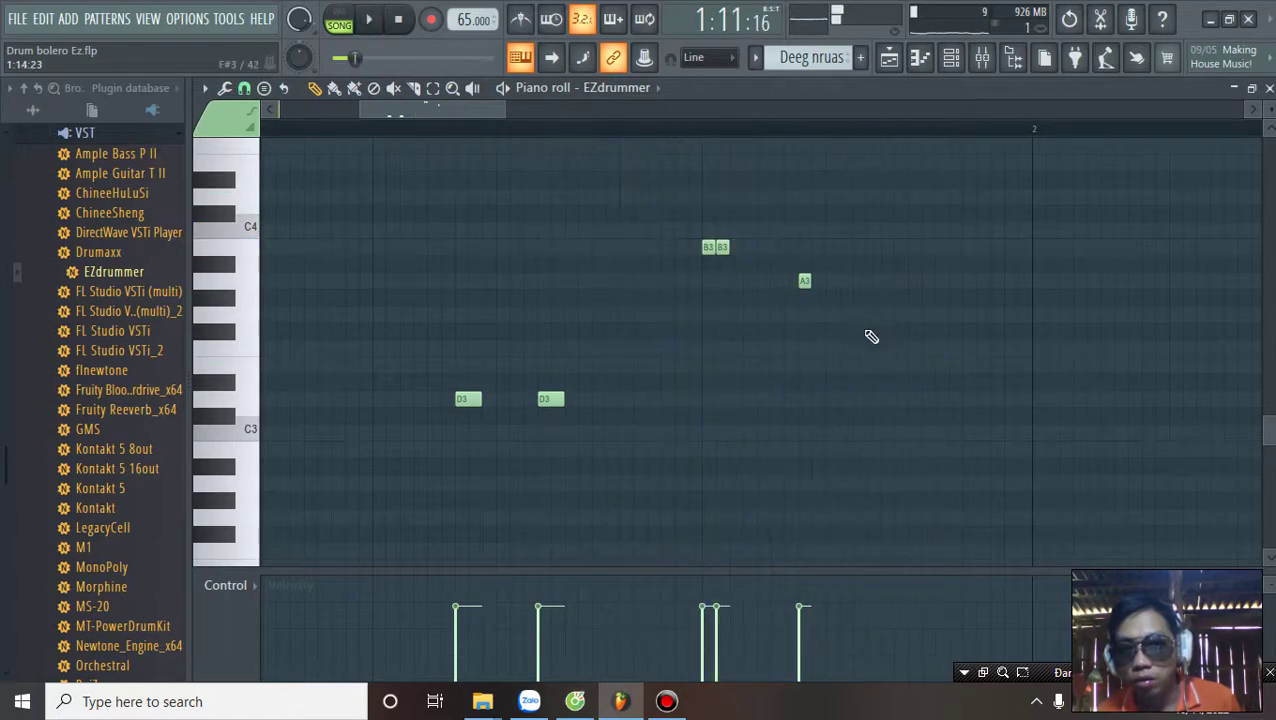
Step: Place a short G3 note after the A3 note near the end of bar 1 and play the result
left_click(874, 364)
right_click(874, 364)
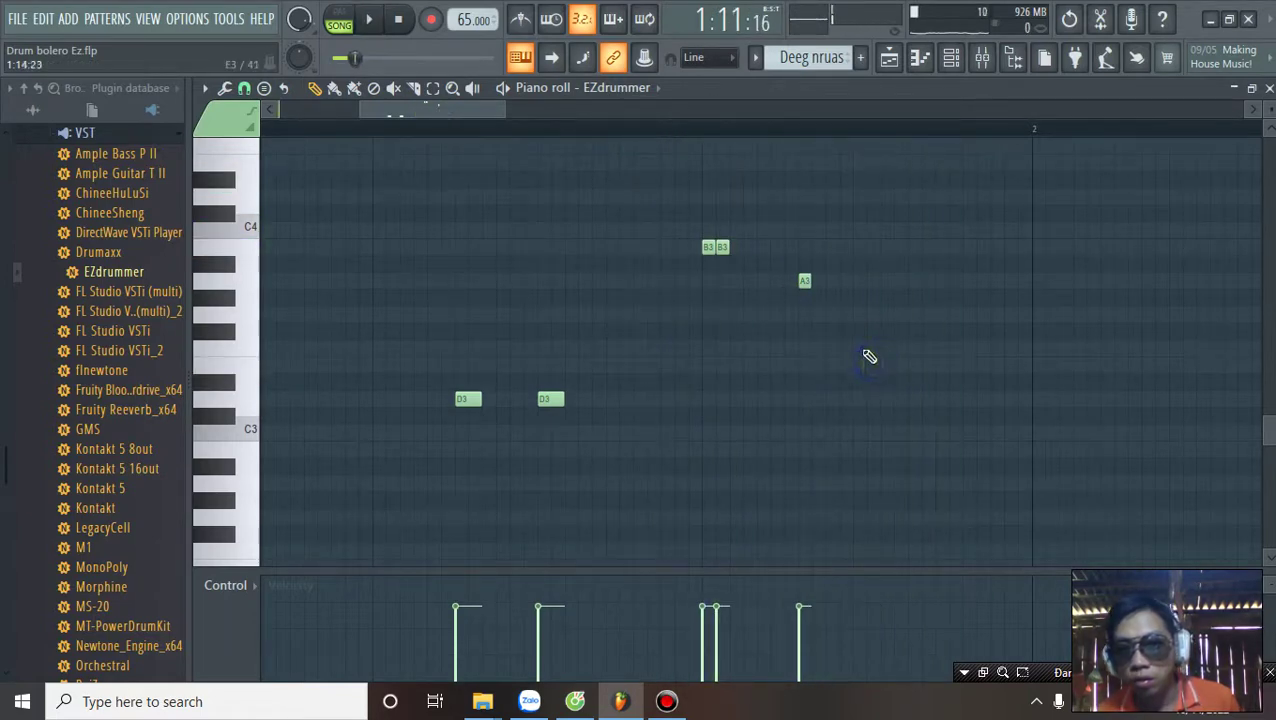
left_click(870, 348)
left_click_drag(870, 348, 875, 314)
key("space")
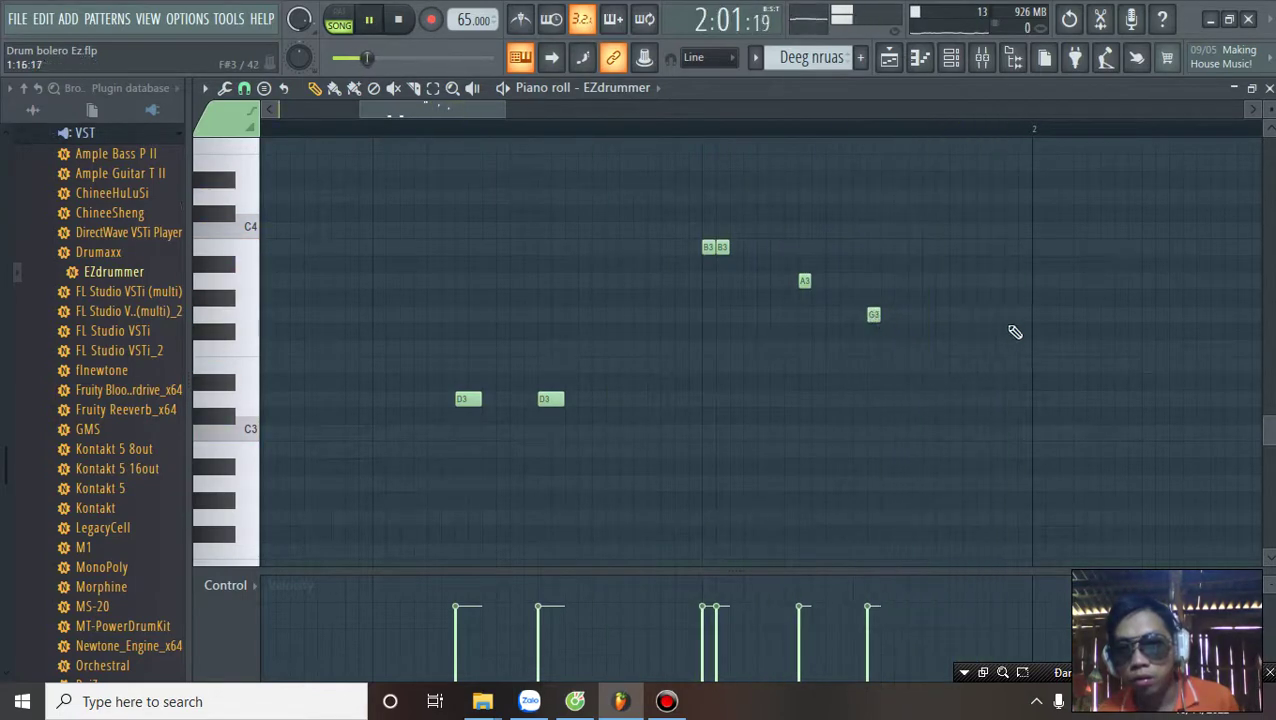
key("space")
Step: Audition the keys around octave 4 and place G4 and E4 notes together at 2:01:00
scroll(1031, 308, "up", 5)
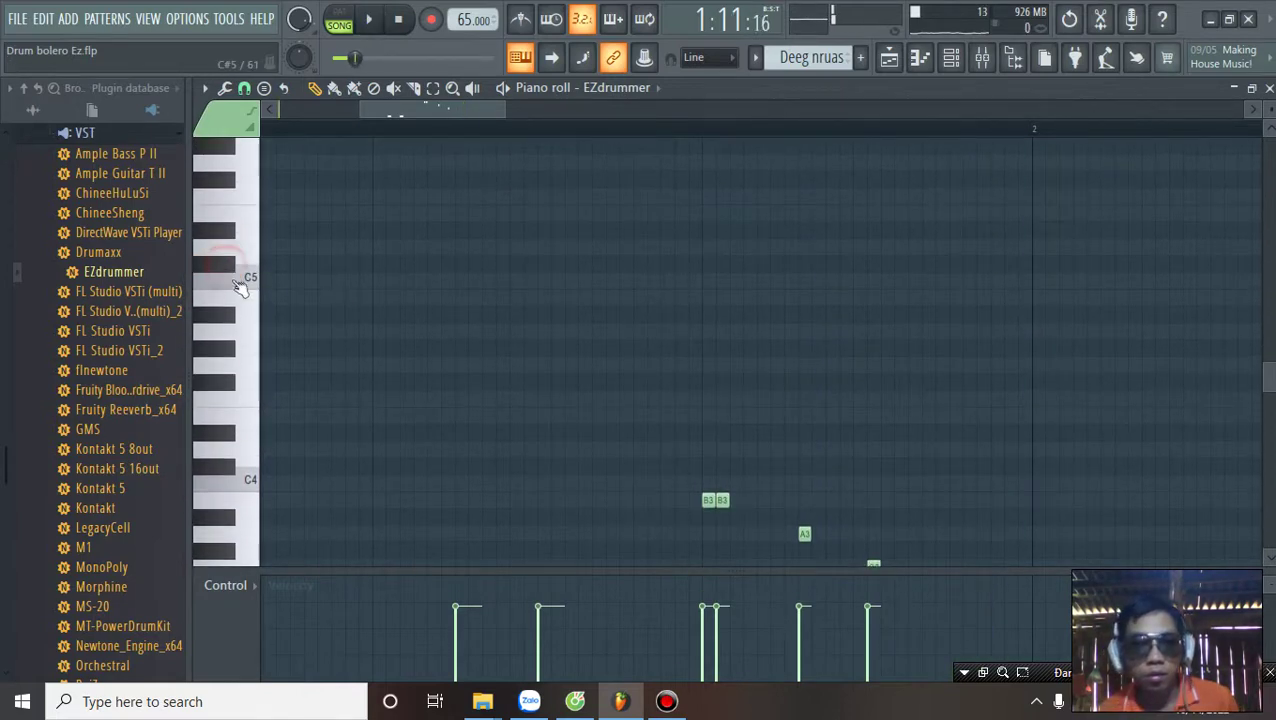
left_click(226, 322)
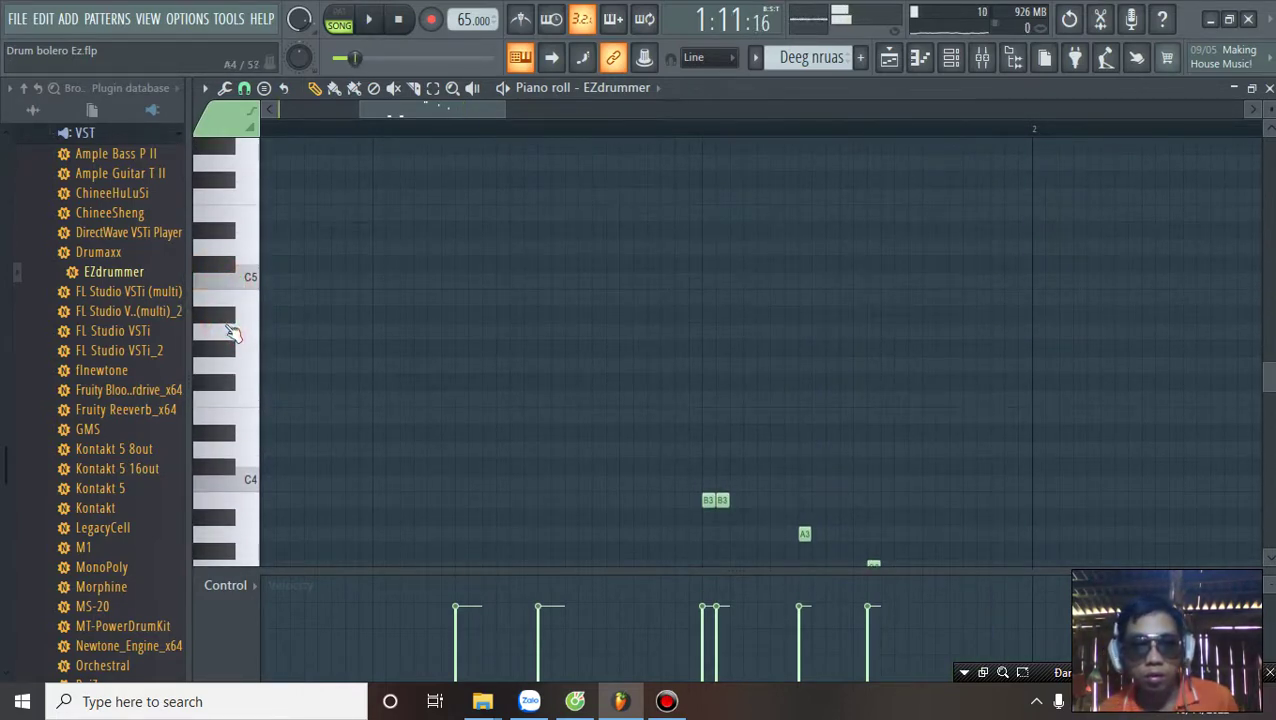
left_click(229, 356)
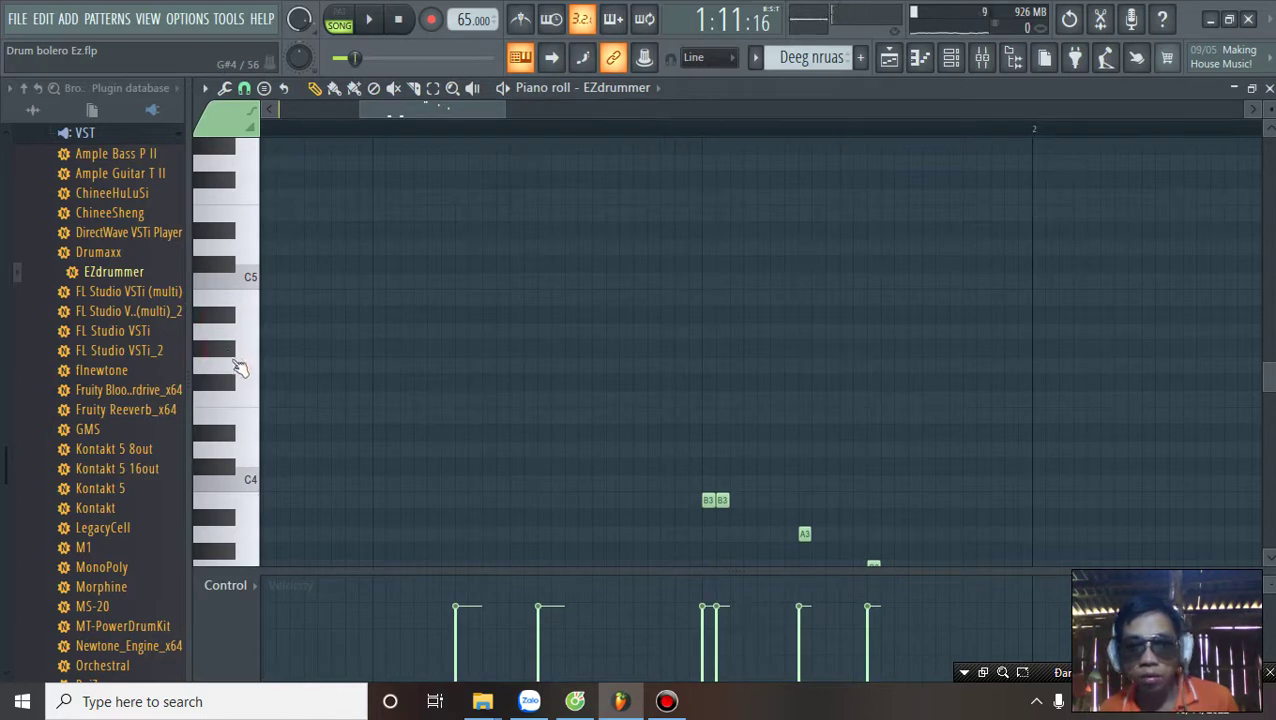
left_click(1036, 367)
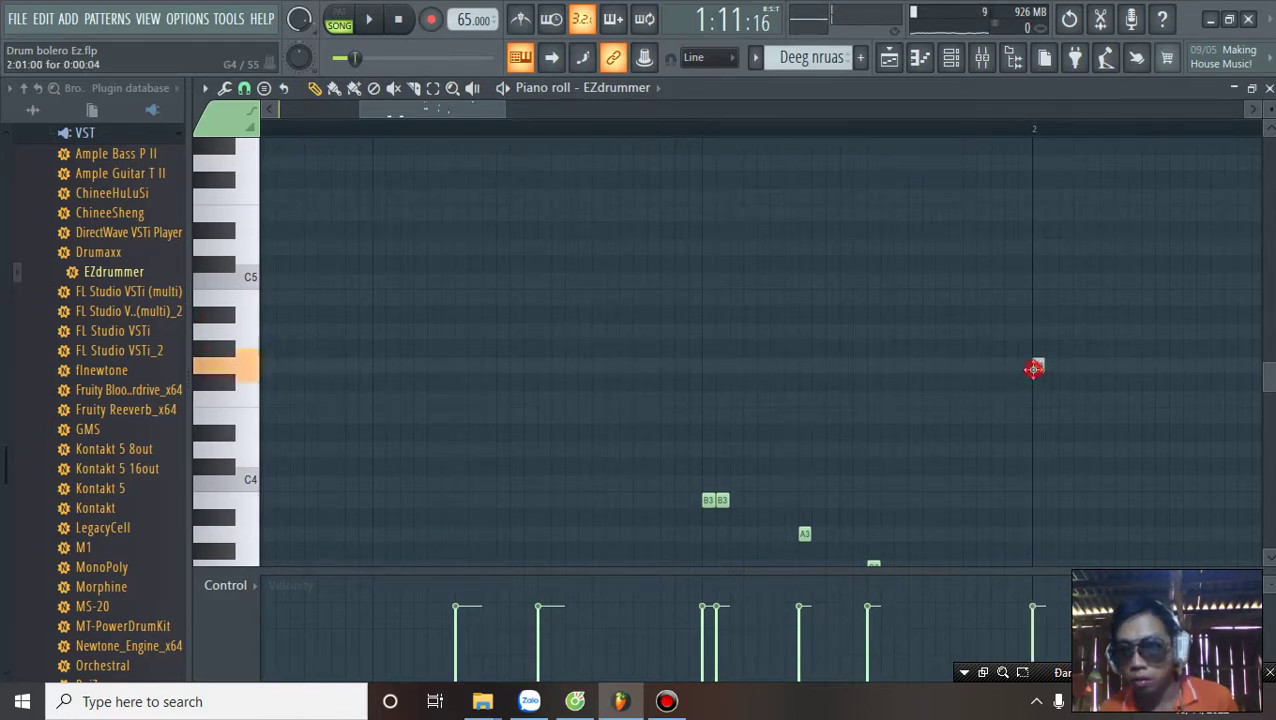
left_click(246, 408)
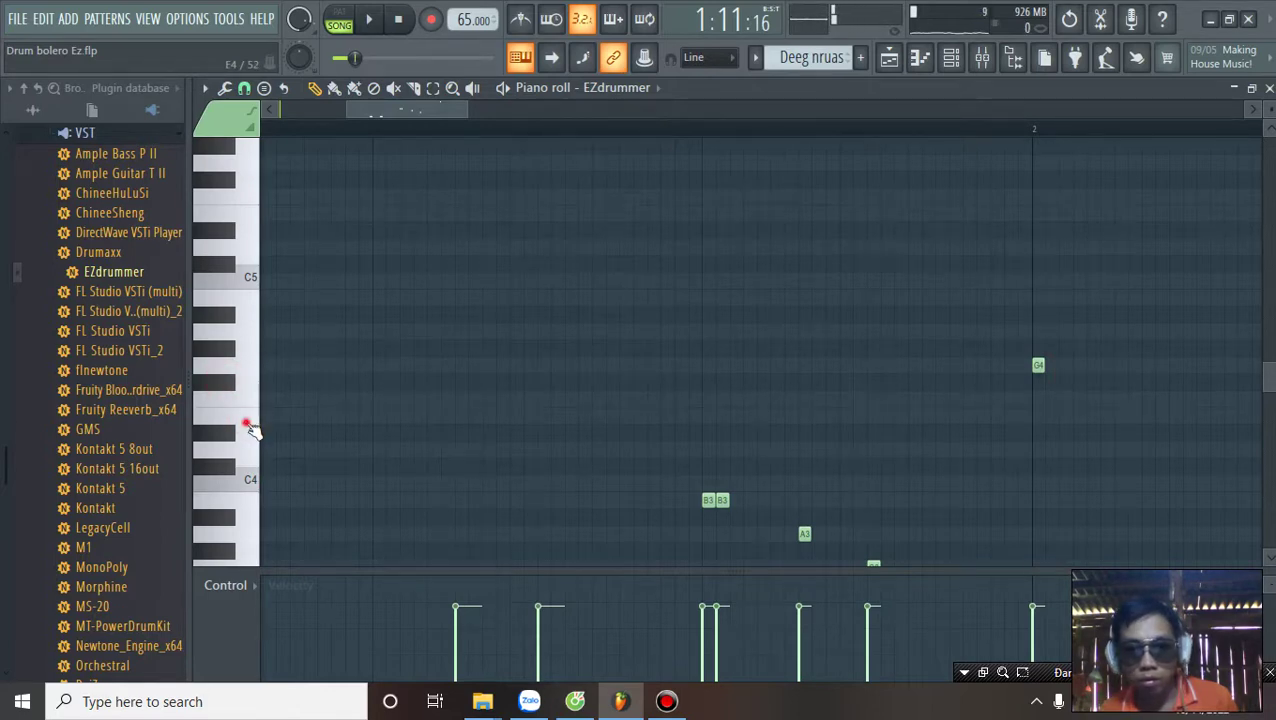
left_click(1036, 416)
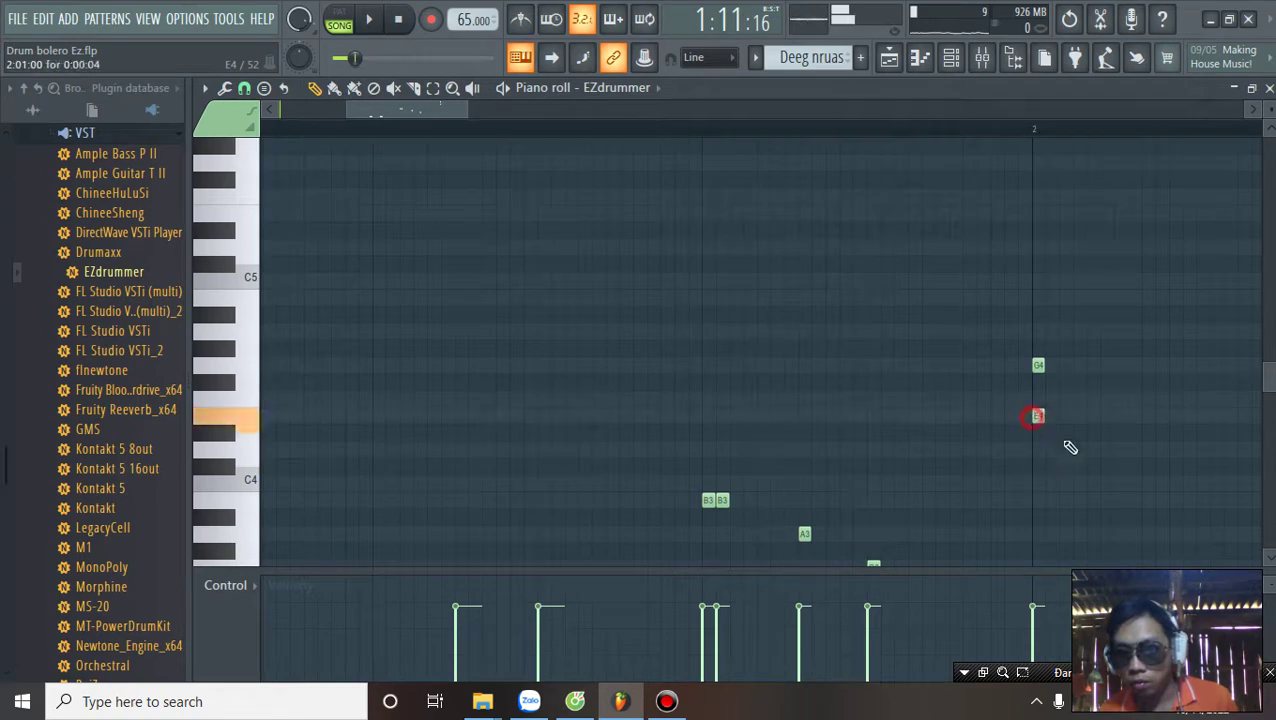
Step: Play back the finished Deeg nruas fill, restarting from before the D3 notes in bar 1
key("space")
scroll(1125, 140, "up", 3)
scroll(1125, 140, "down", 6)
scroll(1012, 272, "down", 3)
scroll(706, 262, "down", 3)
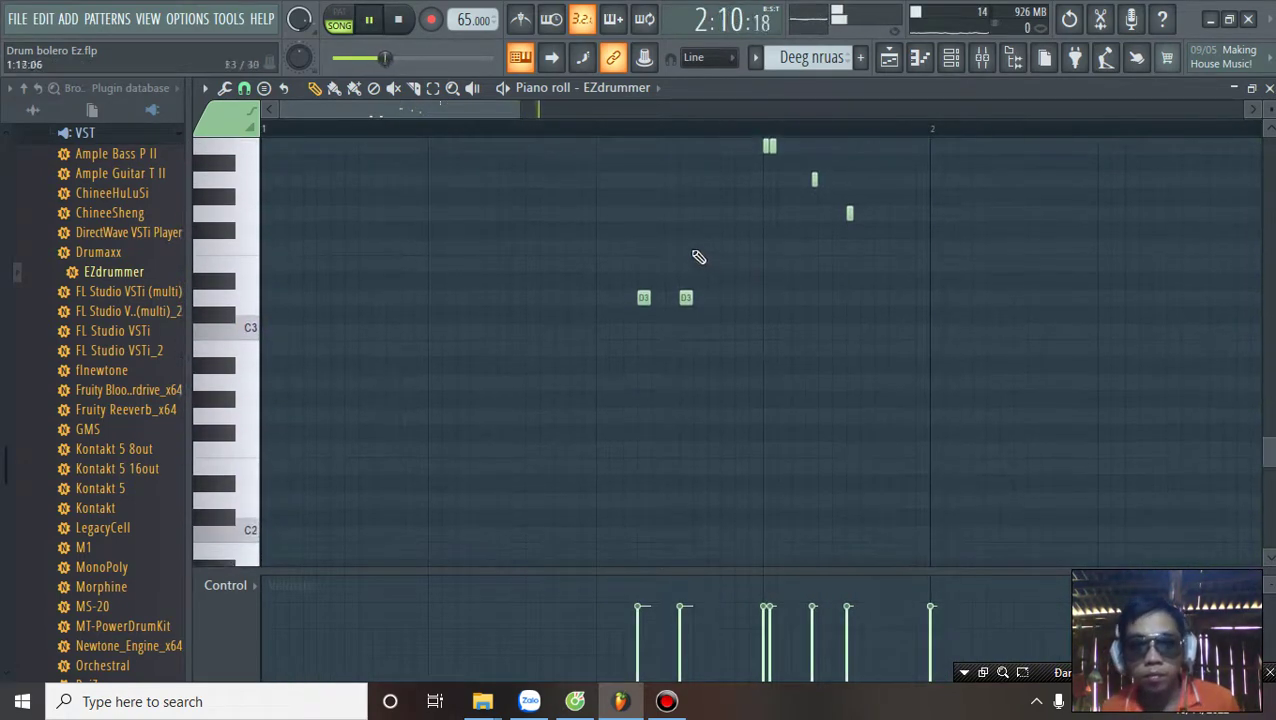
left_click(555, 130)
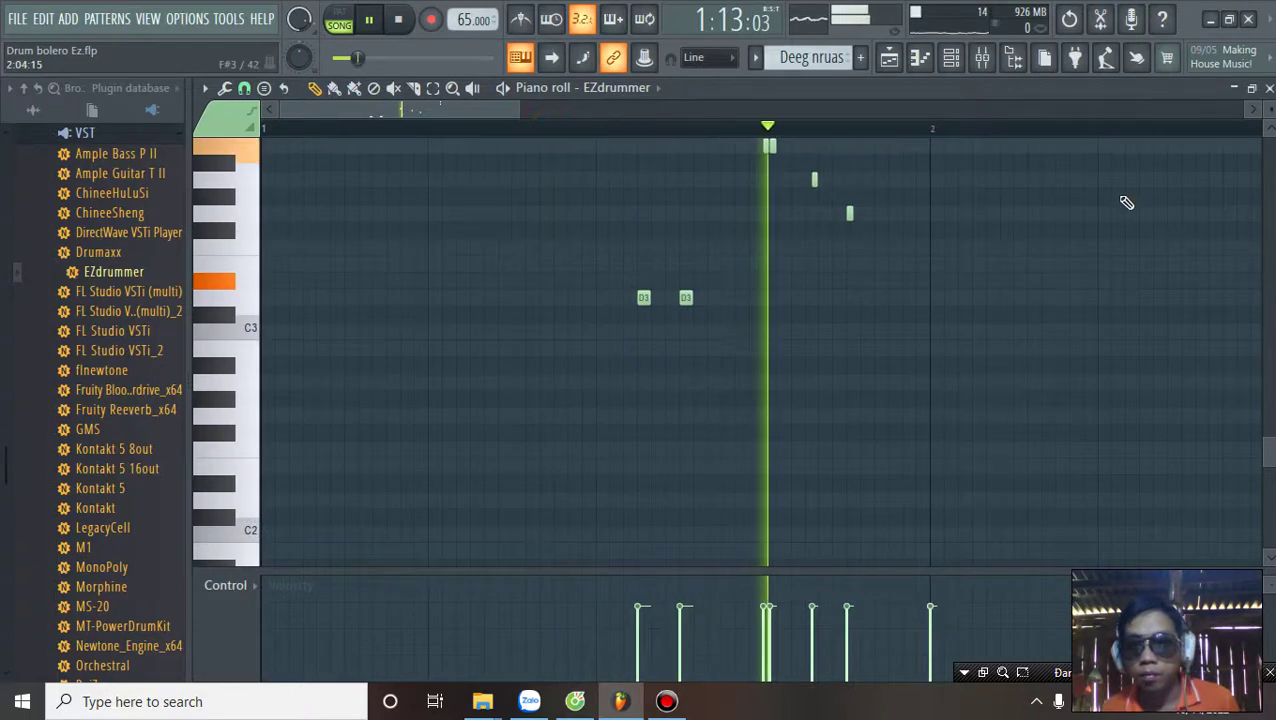
key("space")
Step: Raise the velocity of the two D3 notes in bar 1 slightly, play the fill and return to the playlist
left_click_drag(628, 298, 706, 310)
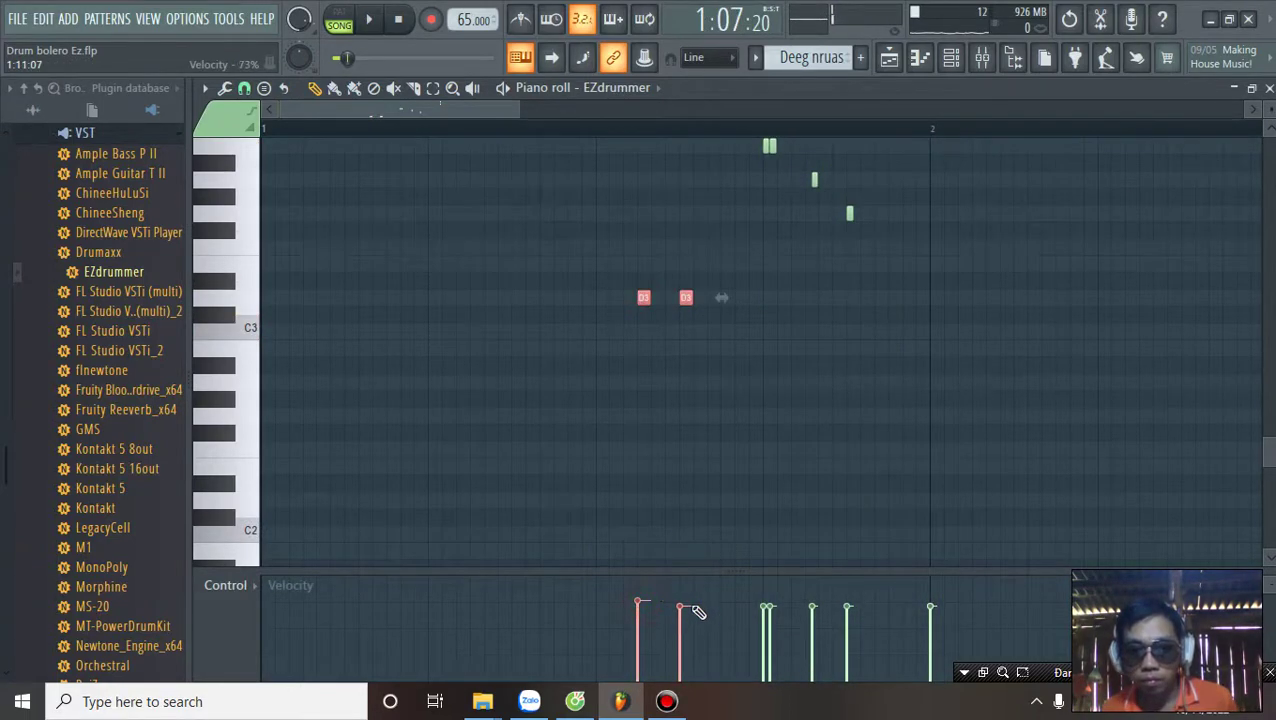
key("space")
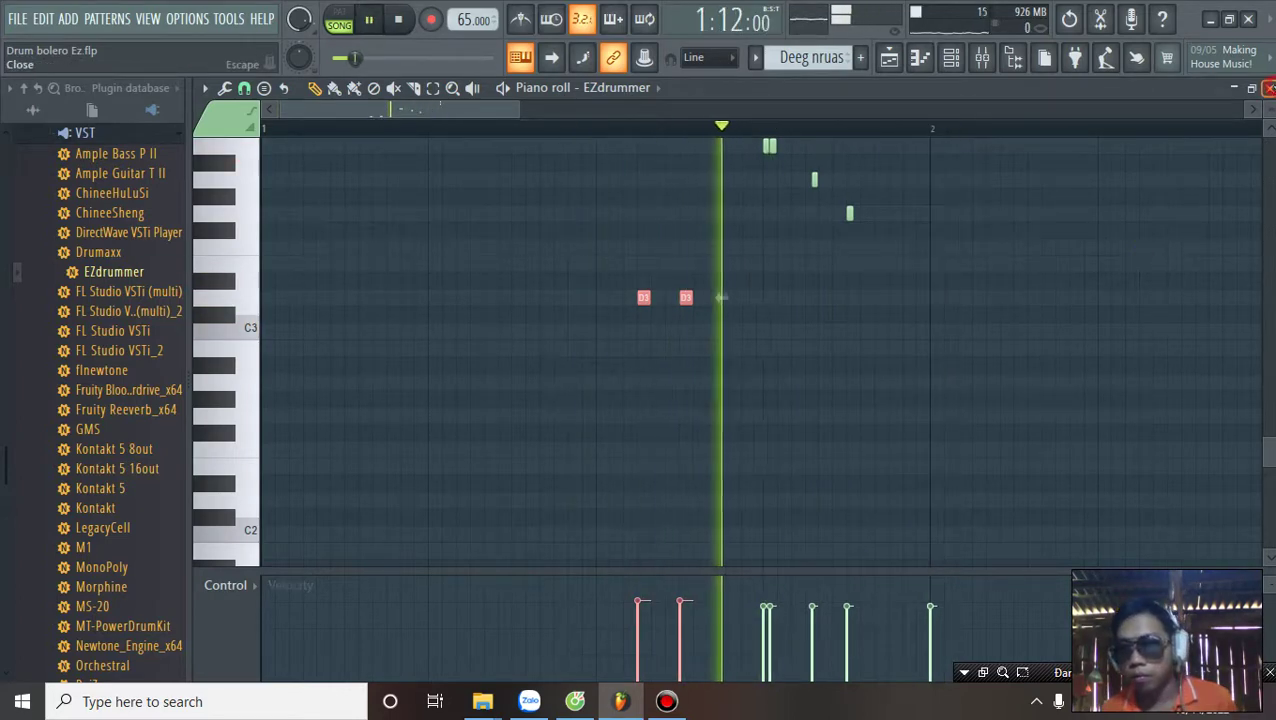
left_click(1269, 88)
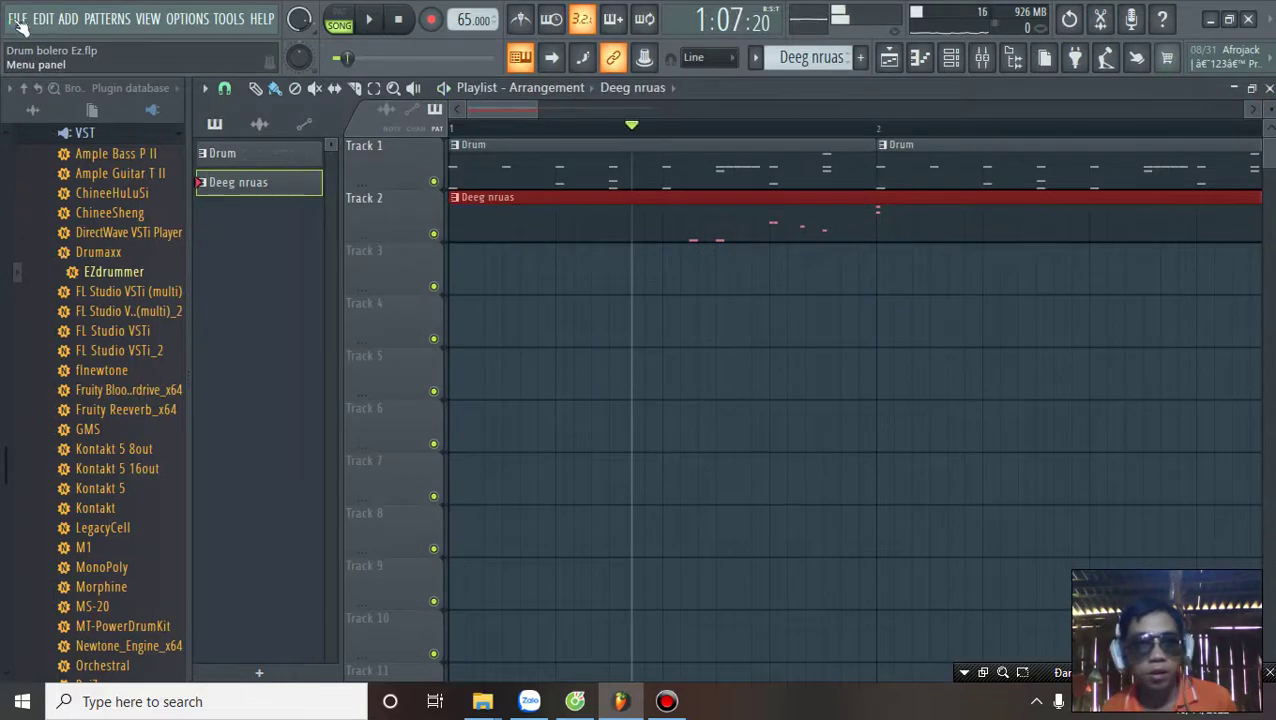
Step: Save the project and play a short stretch of the arrangement in the playlist
left_click(20, 22)
left_click(797, 95)
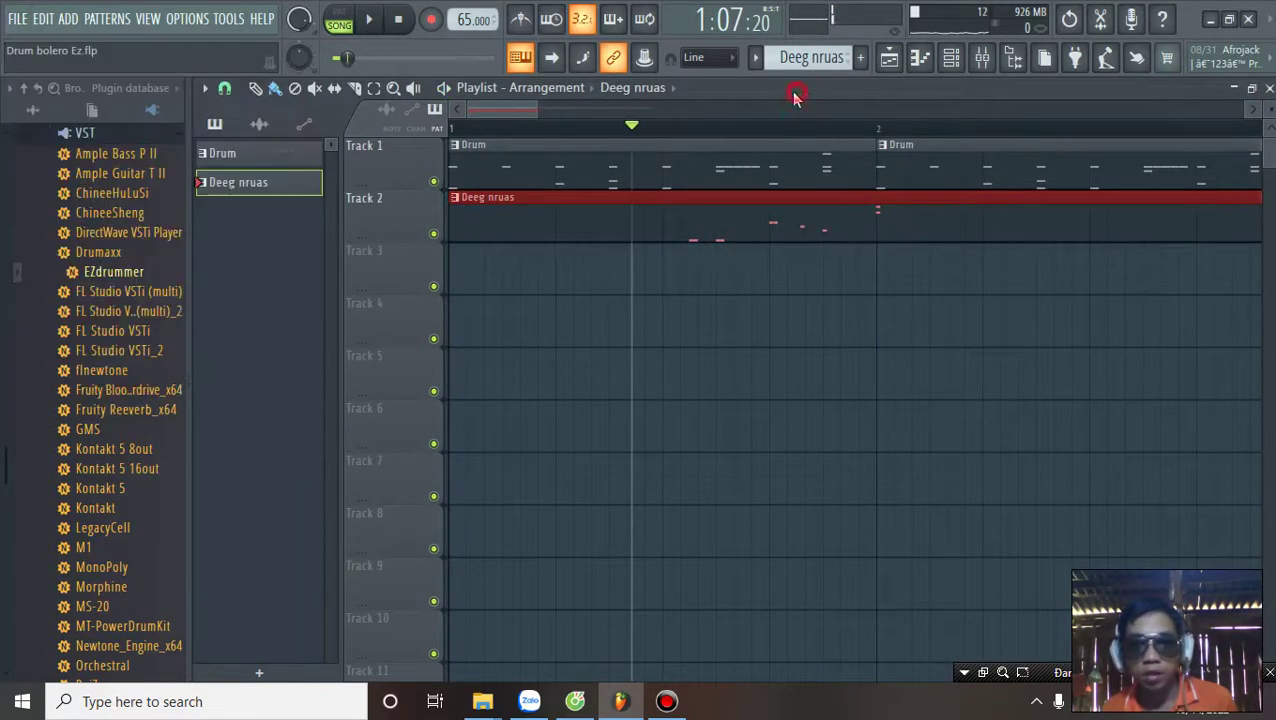
left_click(14, 19)
left_click(88, 107)
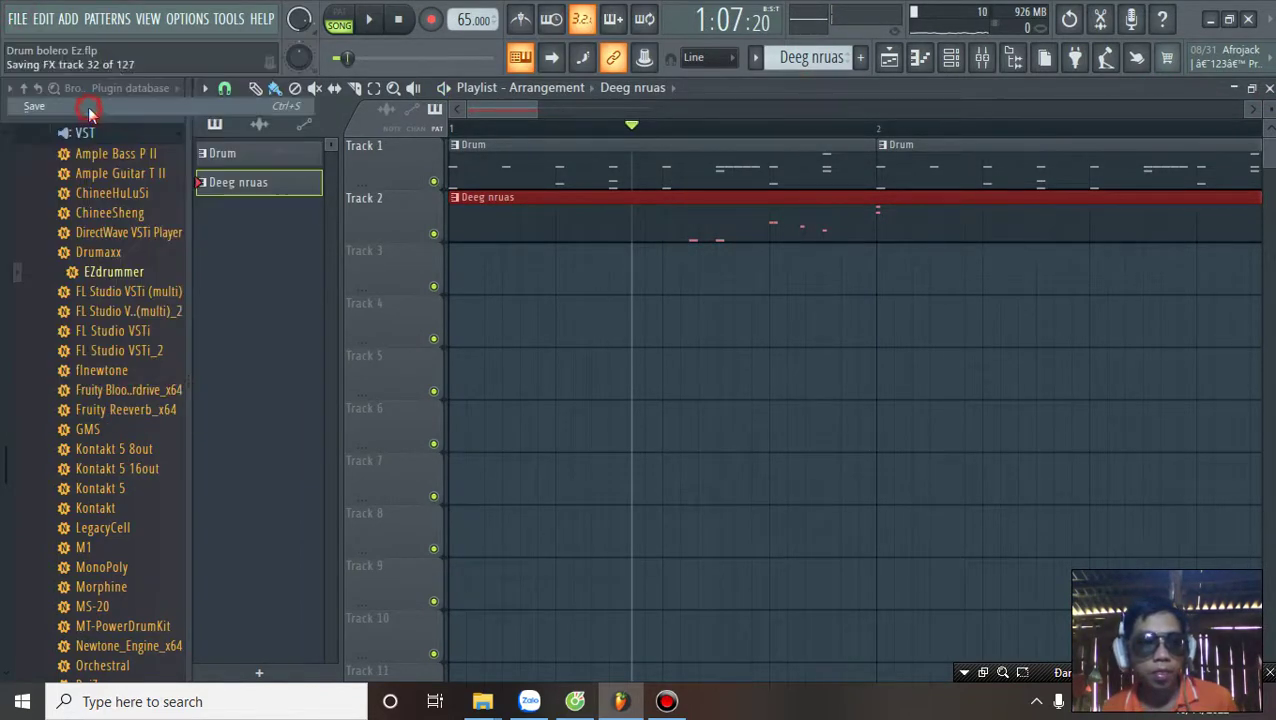
left_click(14, 20)
left_click(15, 20)
key("space")
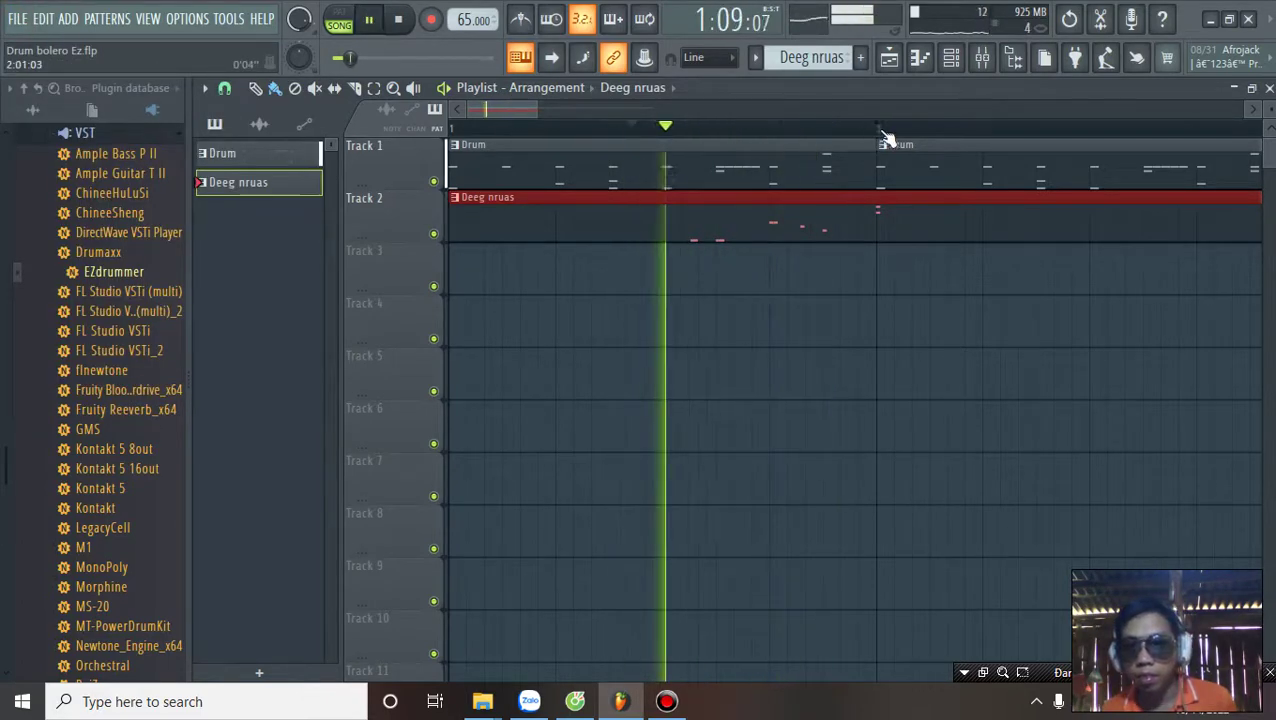
key("space")
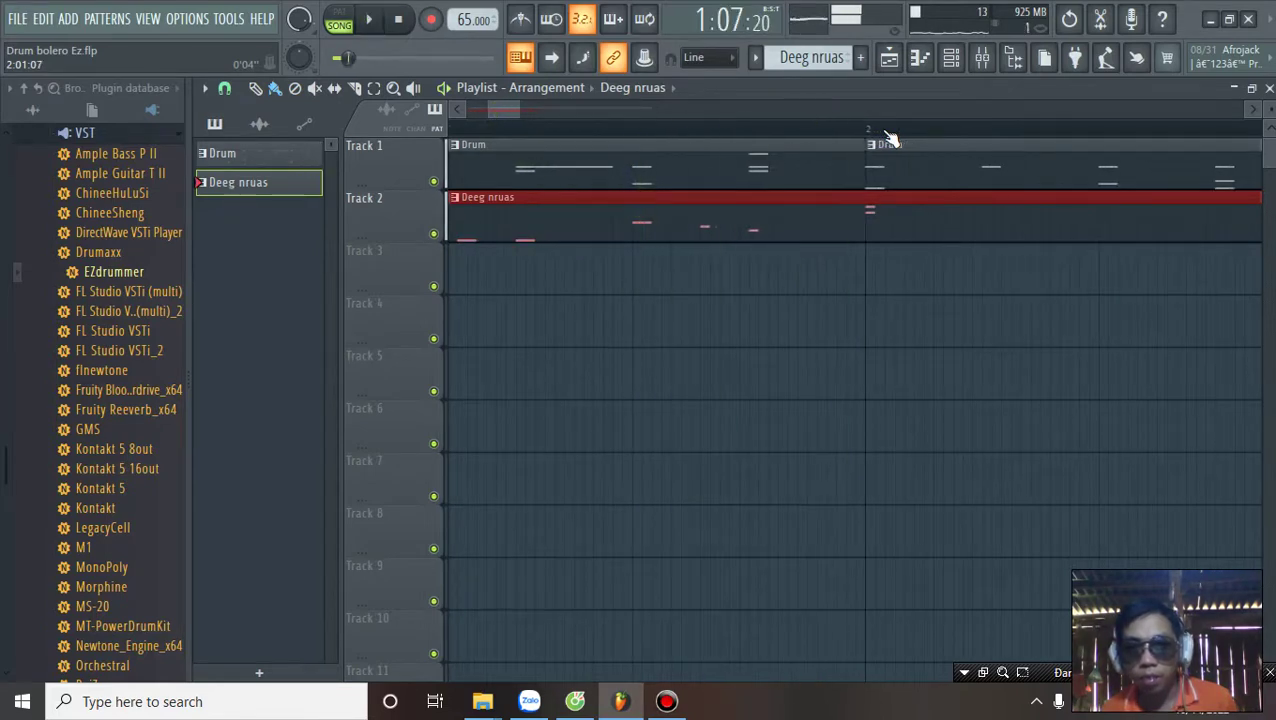
Step: Open the EZdrummer kit and audition the snare, the large cymbal beside the rack toms and the three rack toms
left_click(951, 60)
left_click(333, 219)
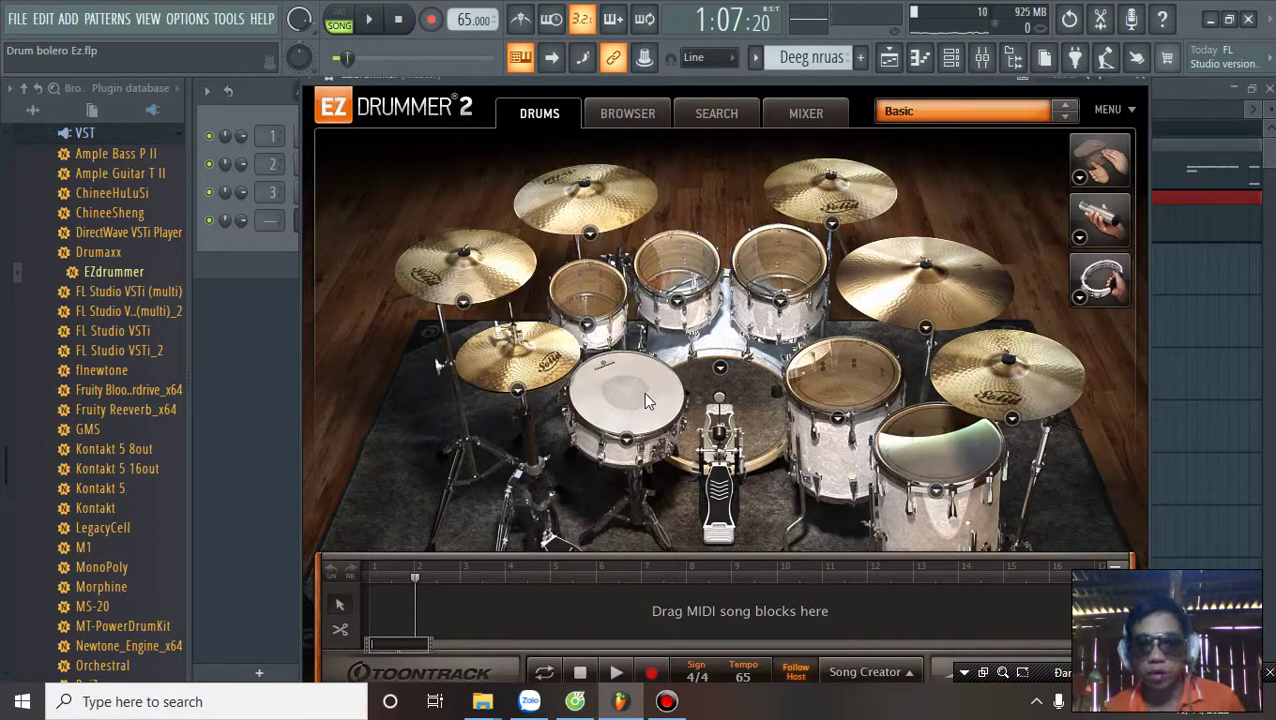
left_click(643, 392)
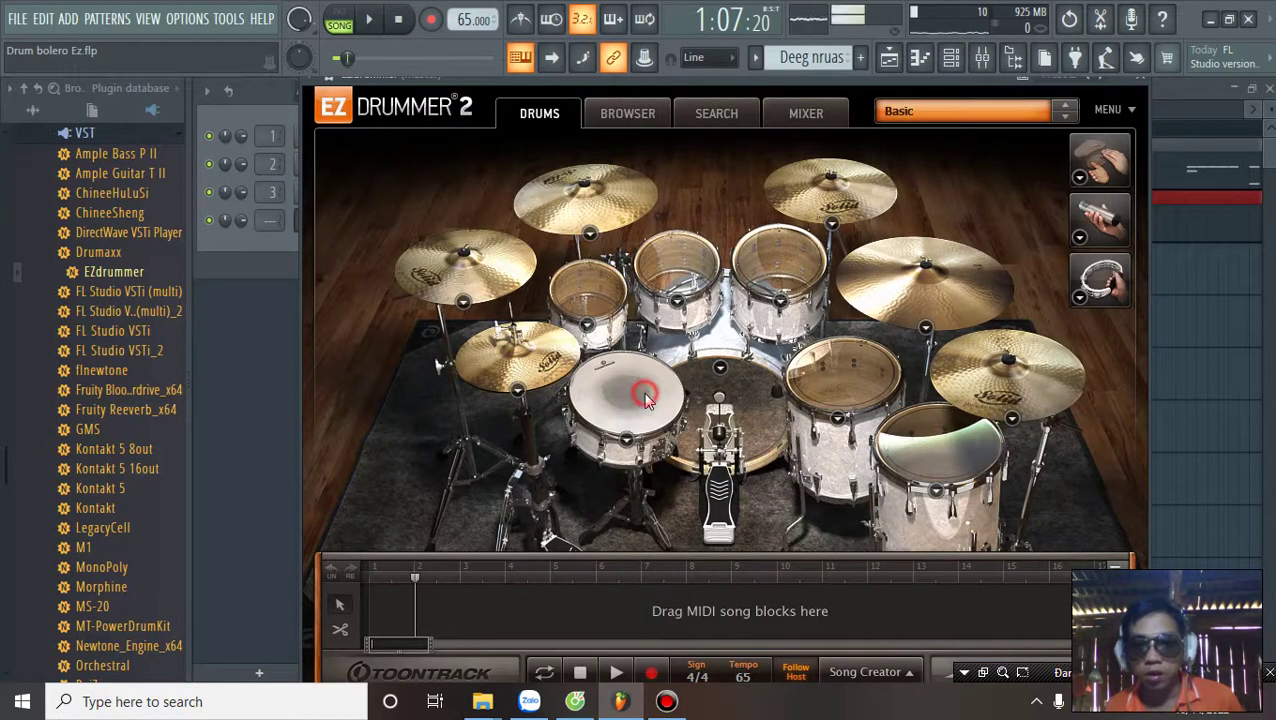
left_click(860, 254)
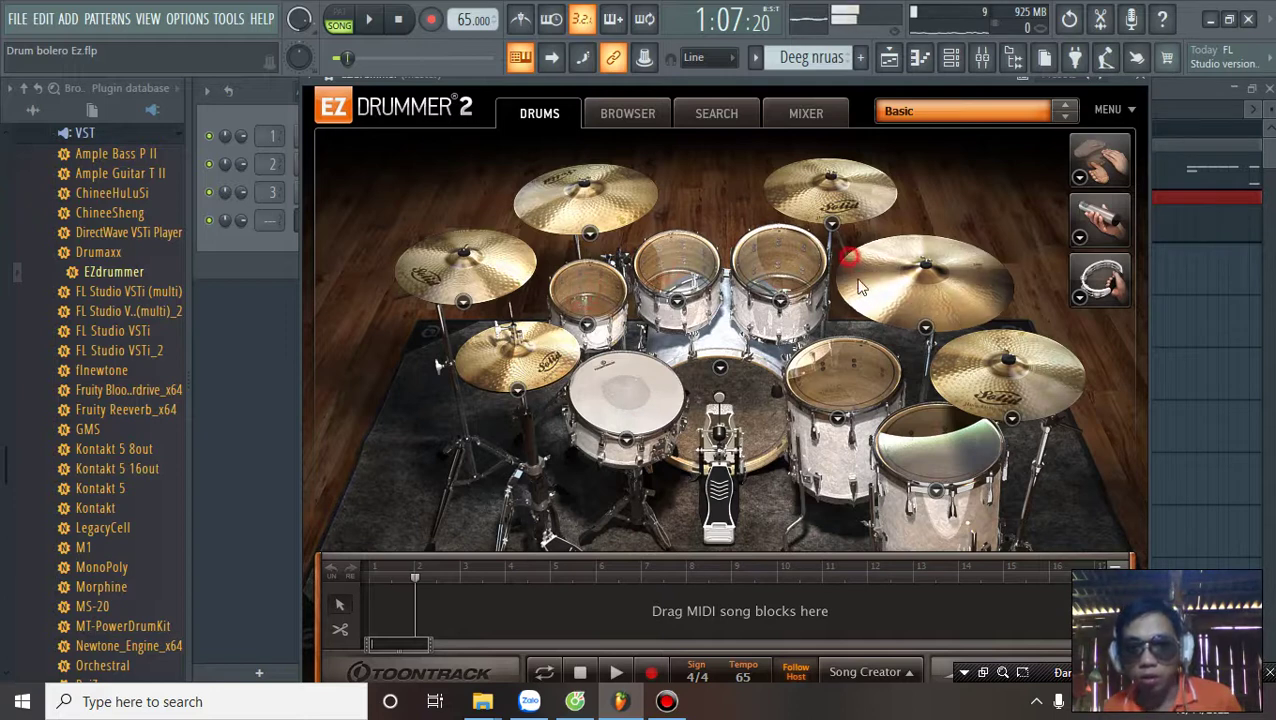
left_click(602, 279)
left_click(680, 263)
left_click(816, 290)
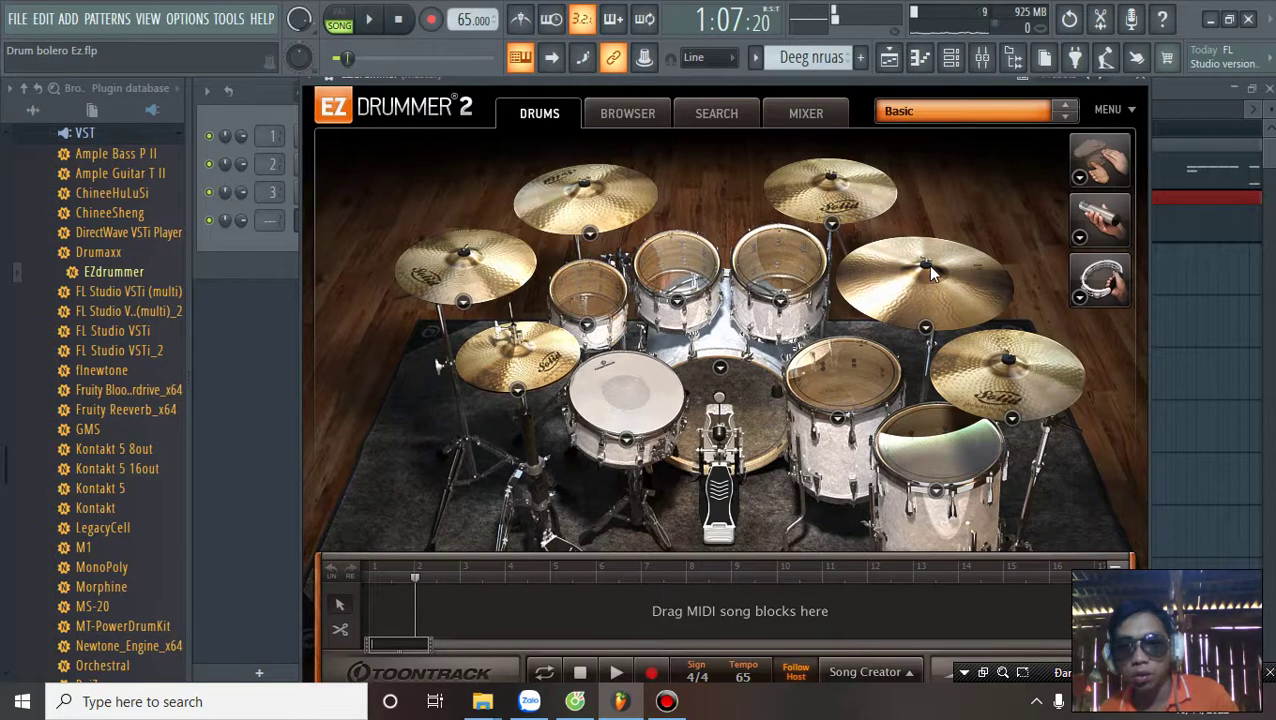
Step: Repeat the cymbal and rack tom sequence on the kit, include the adjacent floor tom, and return to the playlist
left_click(915, 305)
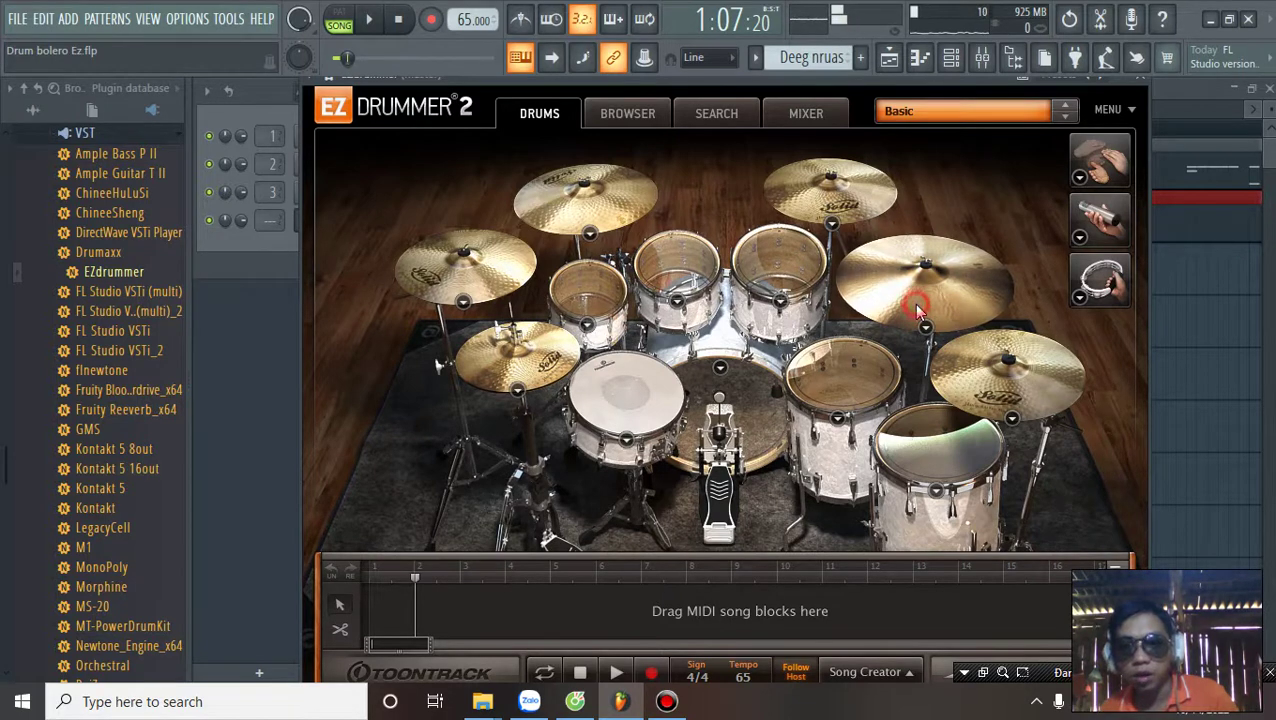
left_click(591, 291)
left_click(658, 283)
left_click(777, 262)
left_click(840, 375)
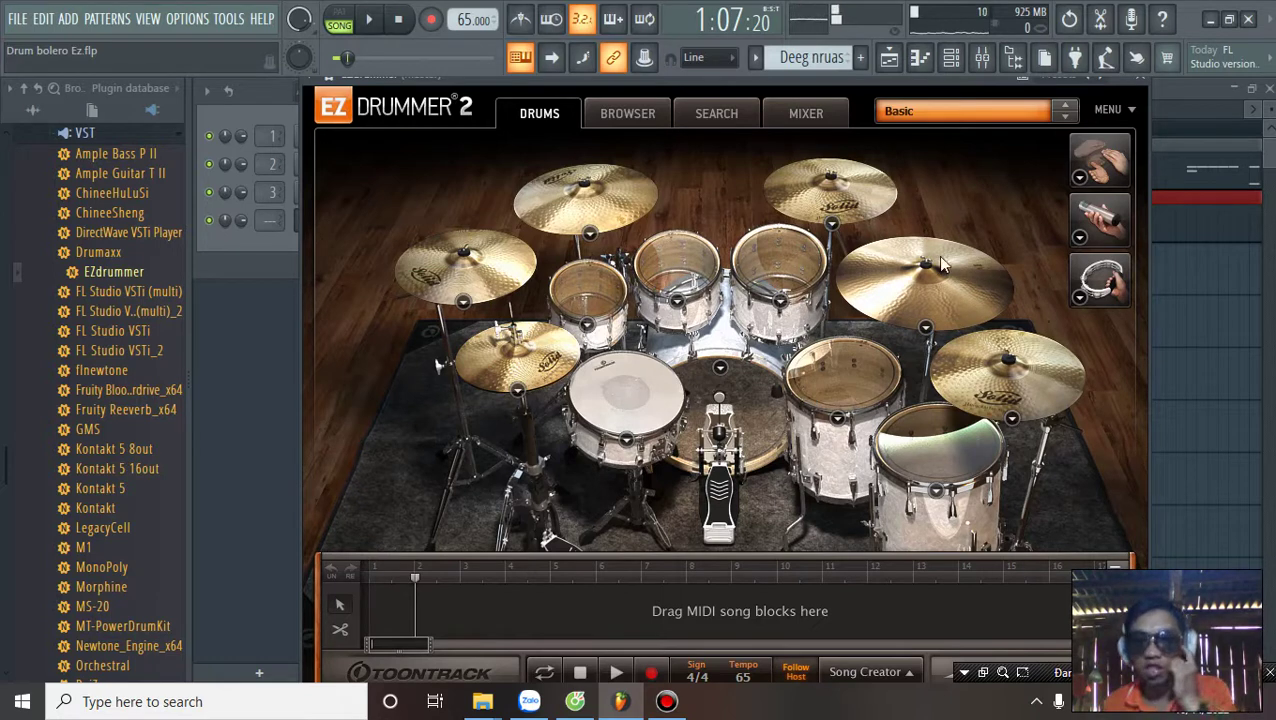
left_click(586, 291)
left_click(658, 277)
left_click(775, 272)
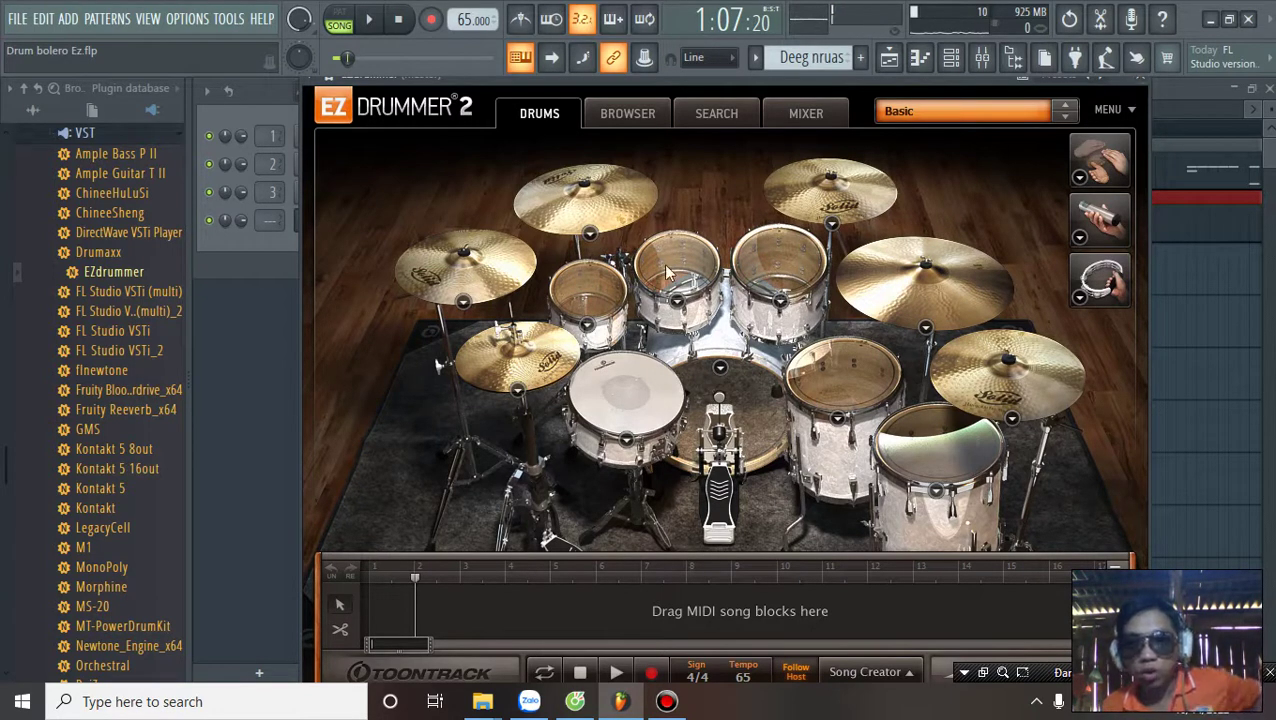
left_click(1143, 81)
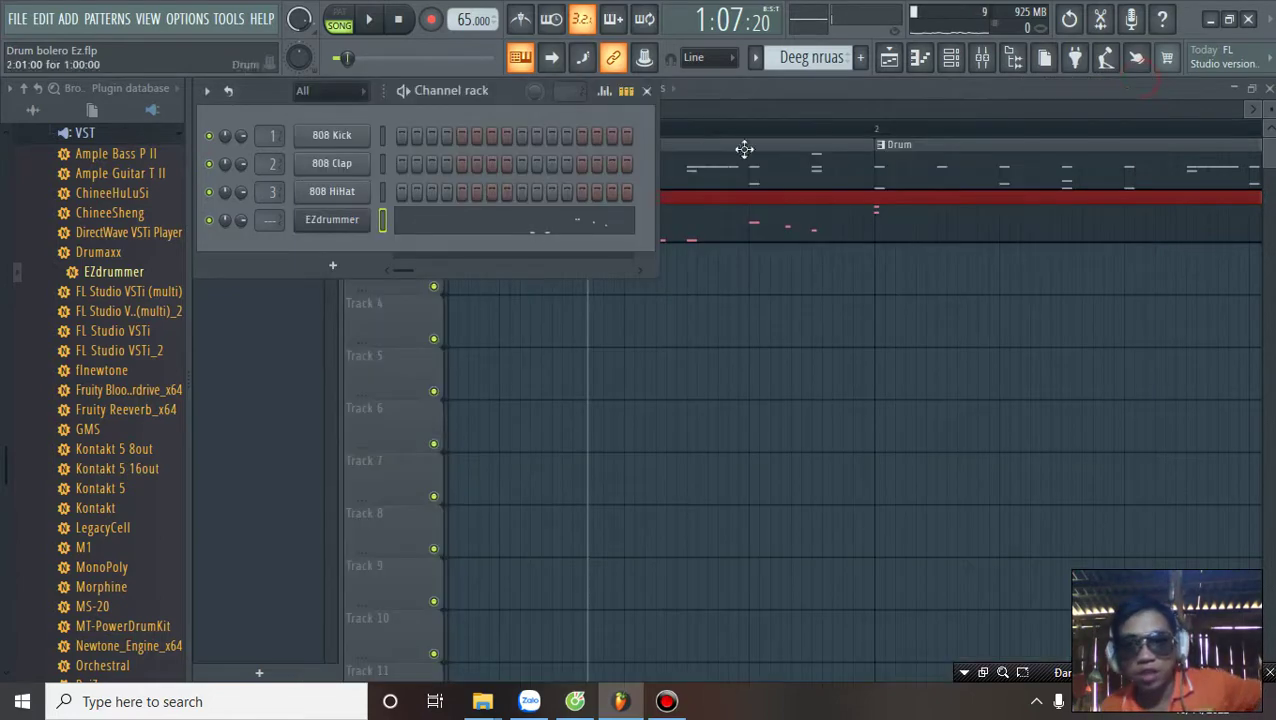
left_click(718, 97)
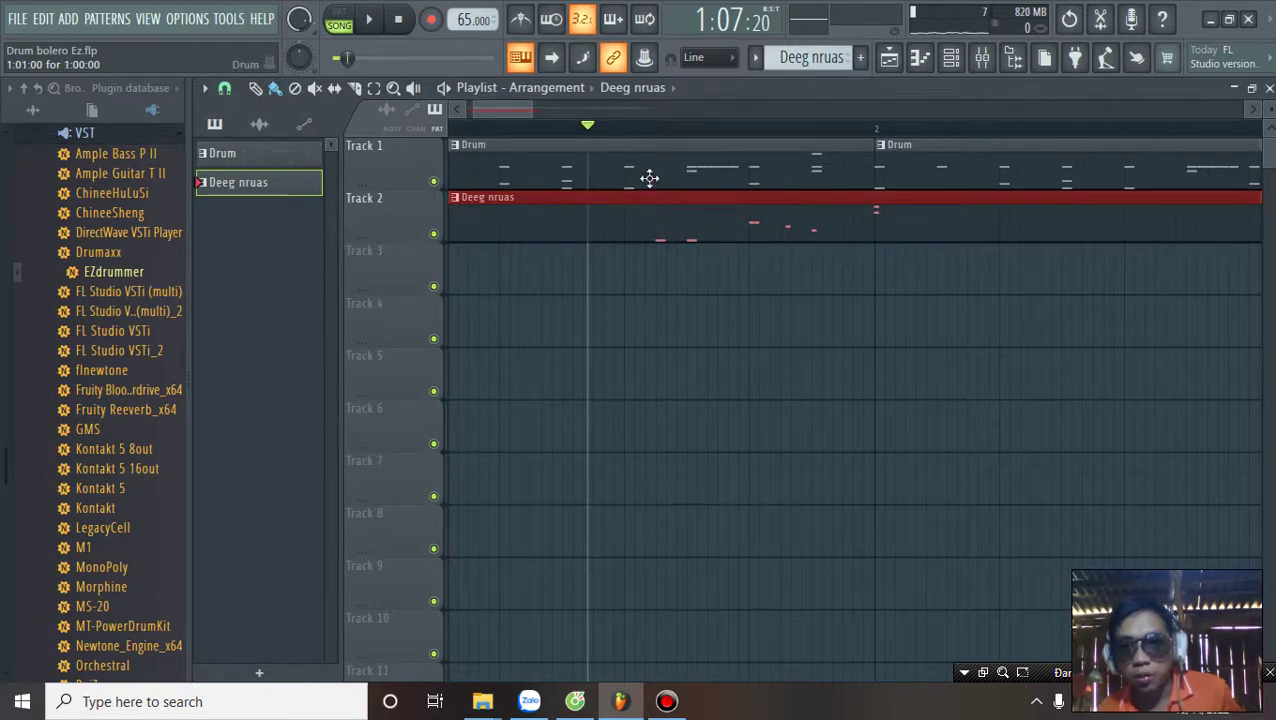
Step: Reopen the EZdrummer kit, strike the large cymbal, play the arrangement from before the fill and return to the playlist
left_click(950, 57)
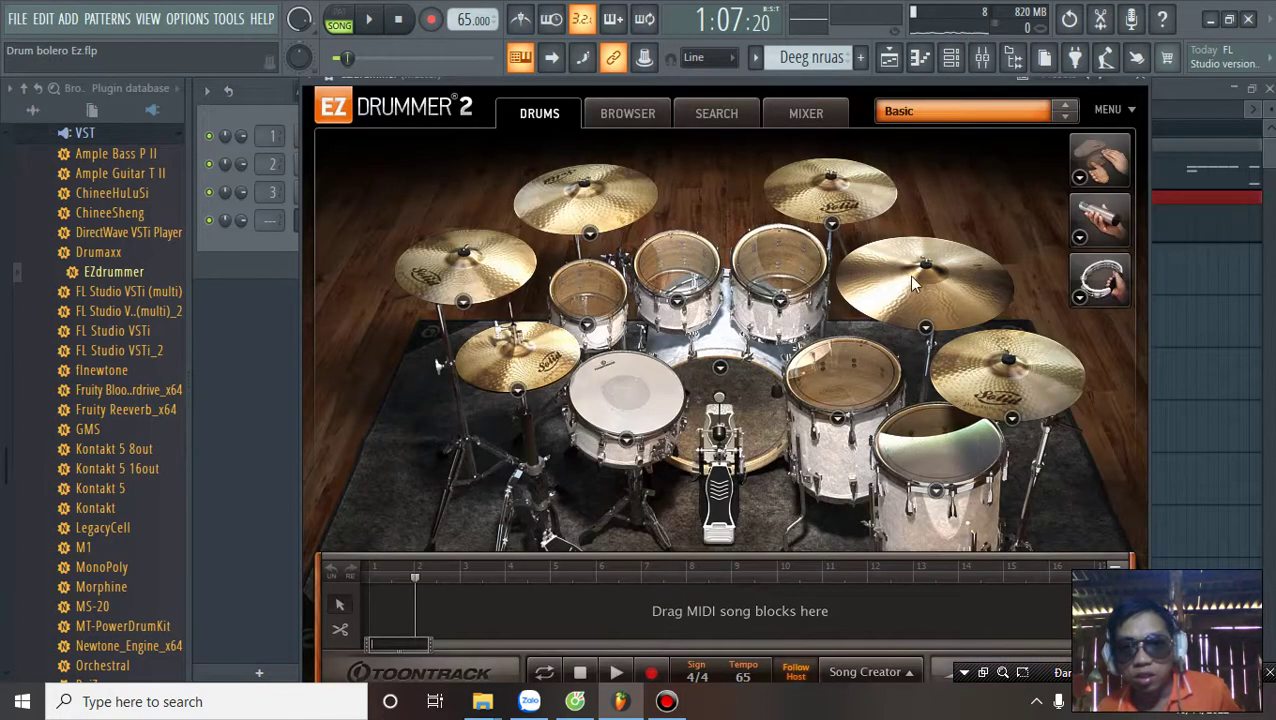
left_click(912, 283)
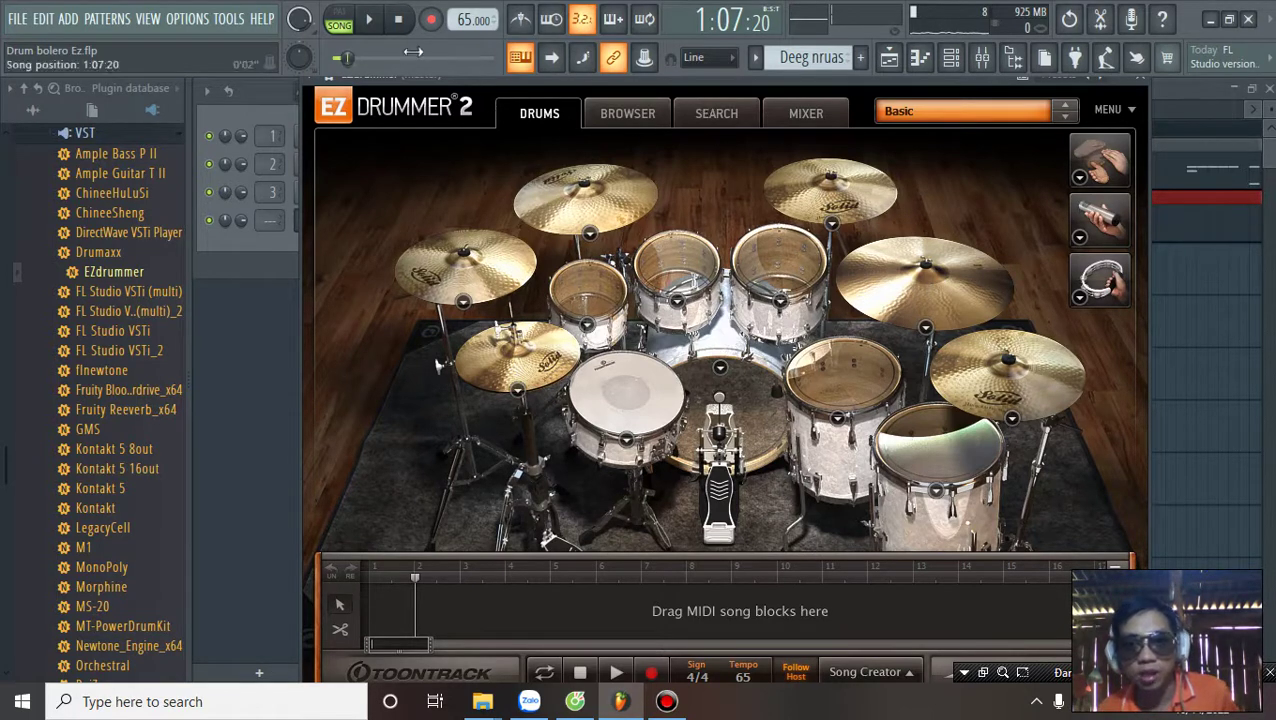
left_click(371, 21)
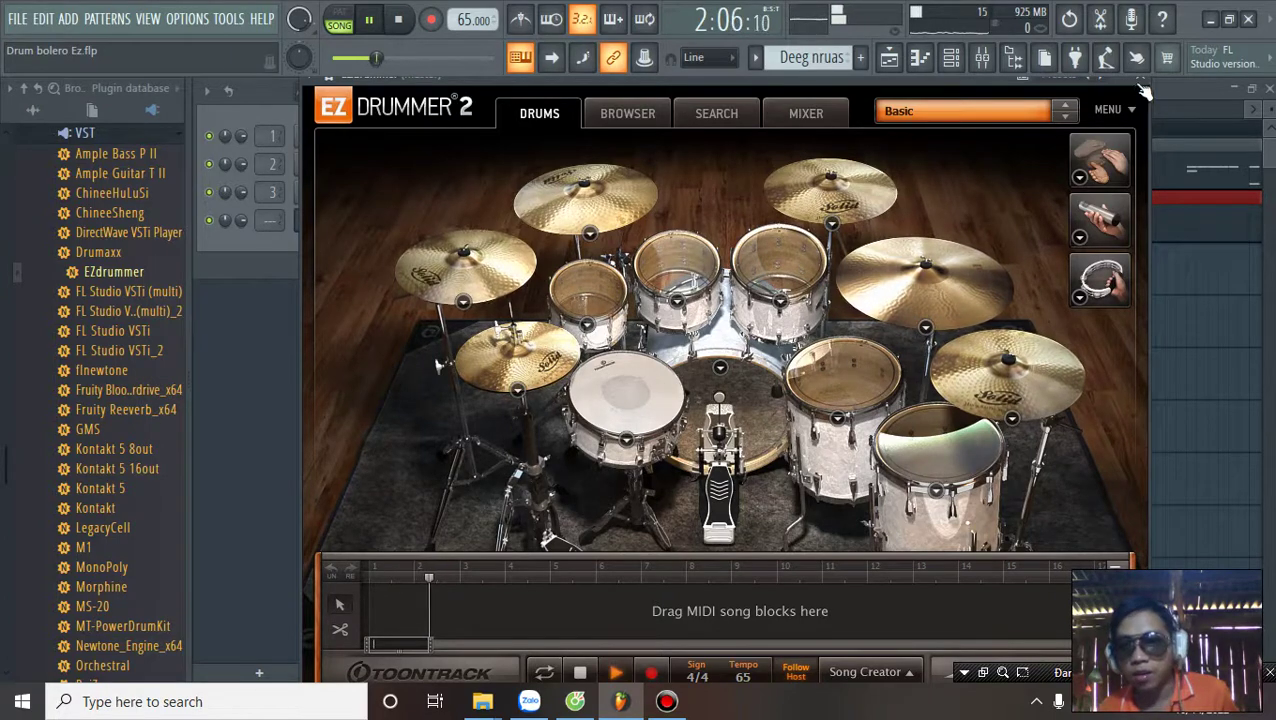
key("space")
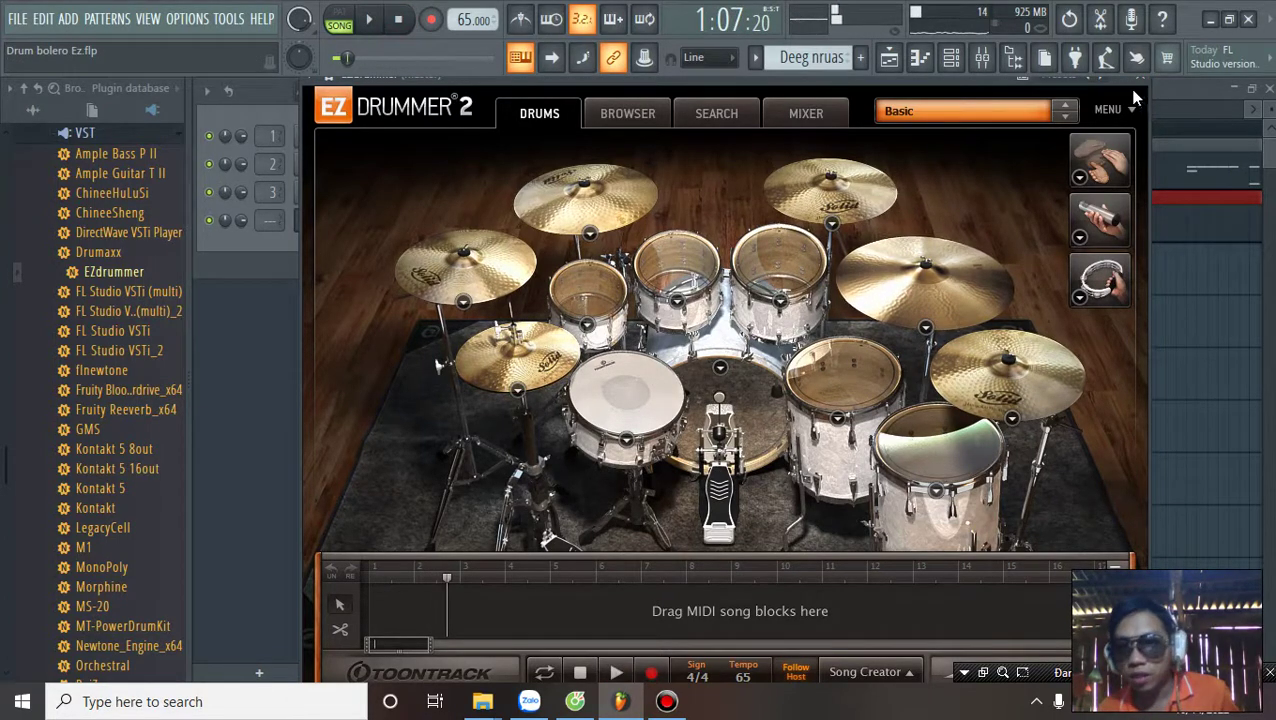
left_click(1145, 82)
left_click(1003, 94)
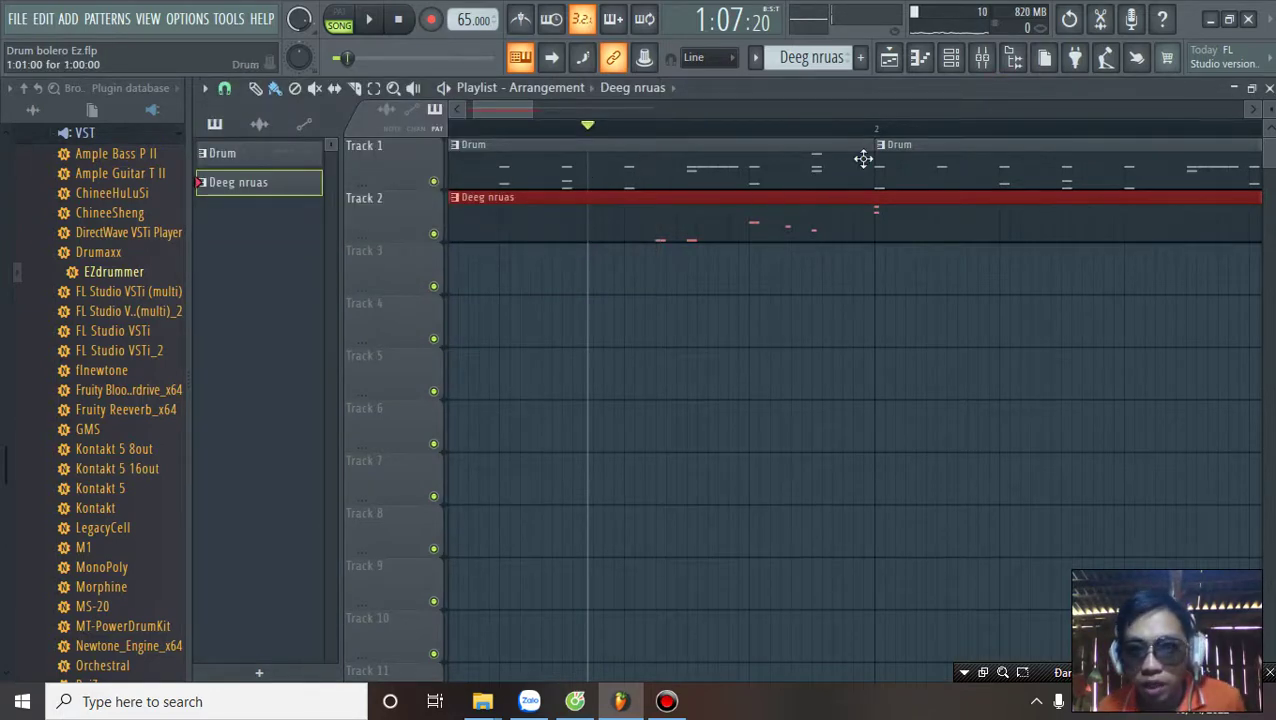
Step: Trim the first Drum clip on Track 1 to end just before the fill's D3 notes, and play the result with the kit open
left_click_drag(871, 162, 645, 163)
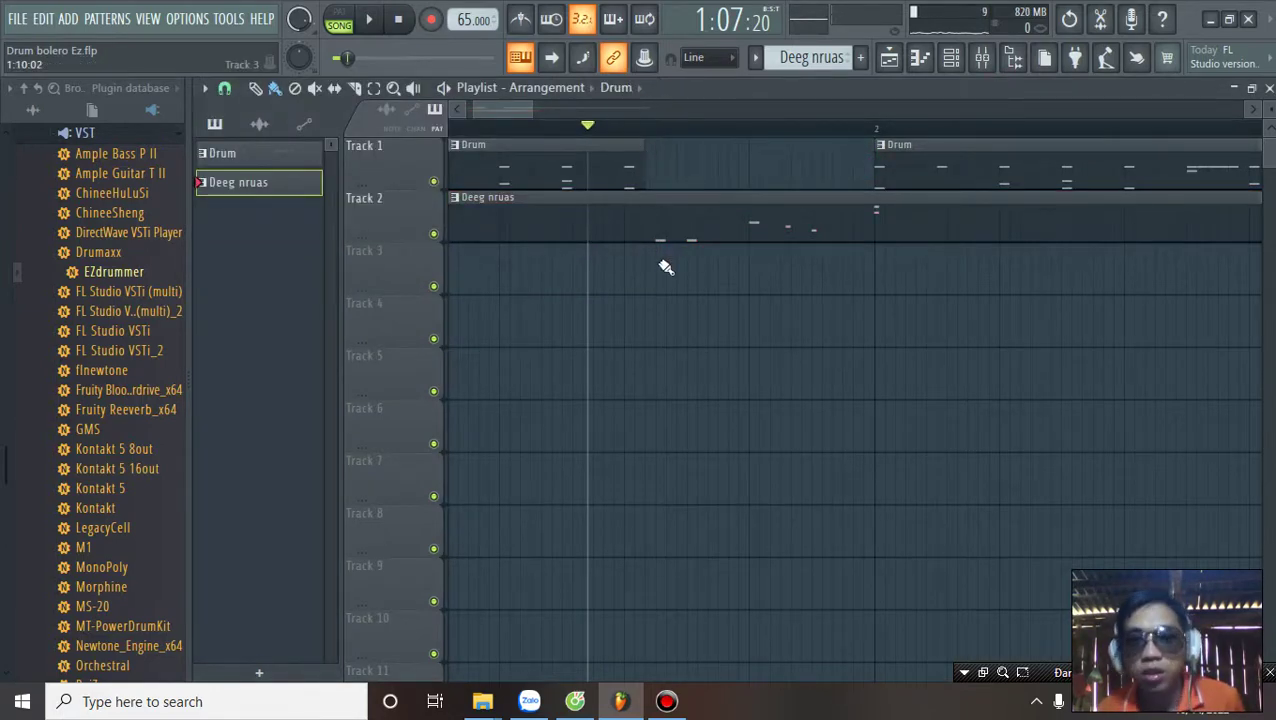
left_click(458, 128)
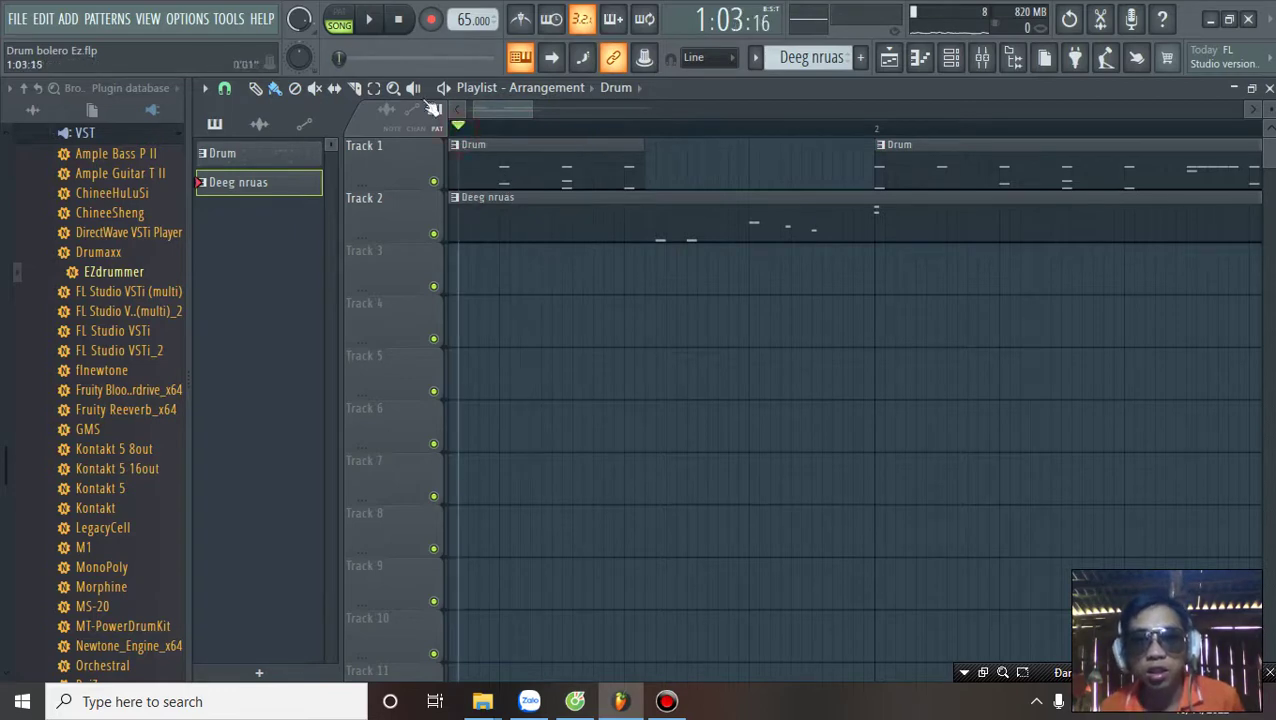
left_click(369, 22)
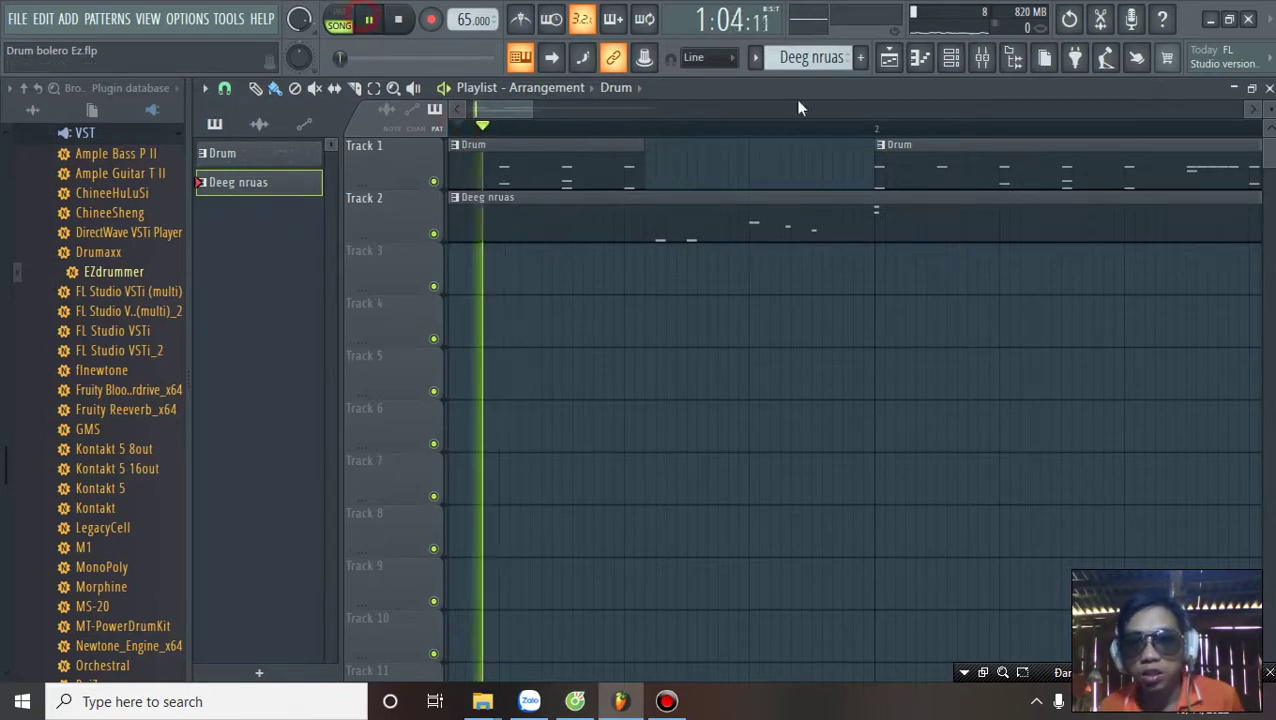
left_click(951, 57)
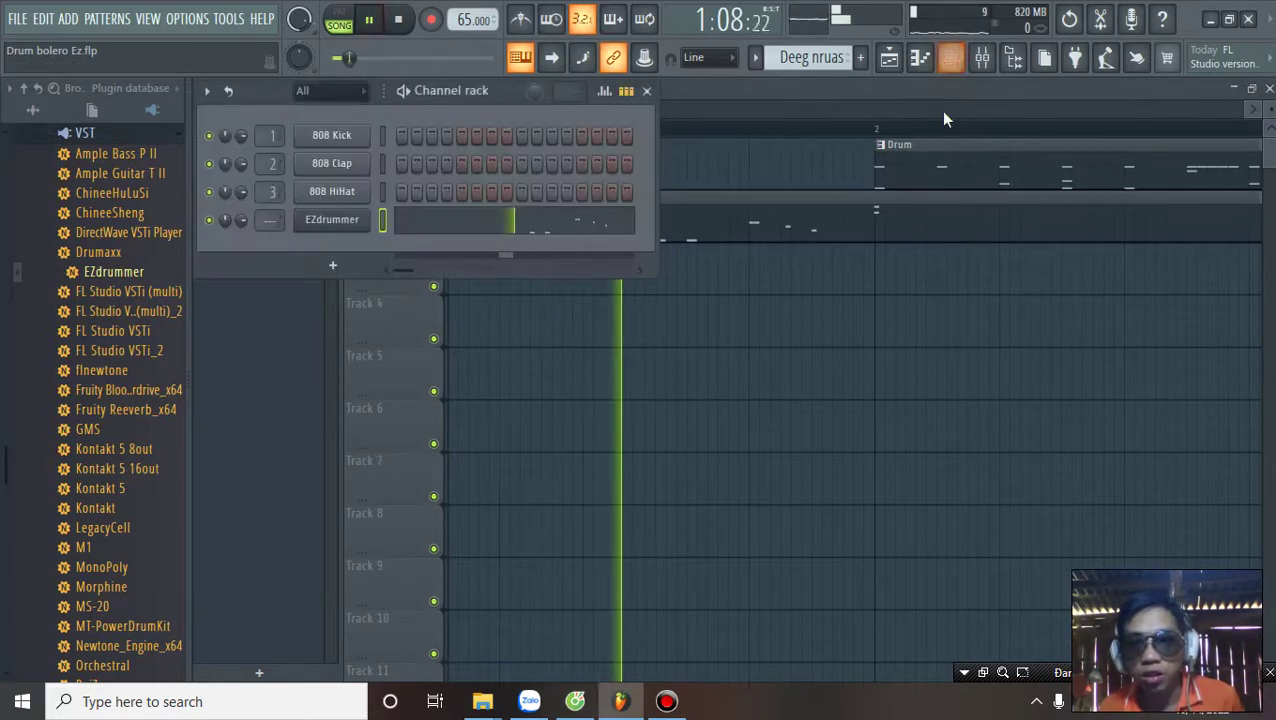
left_click(340, 222)
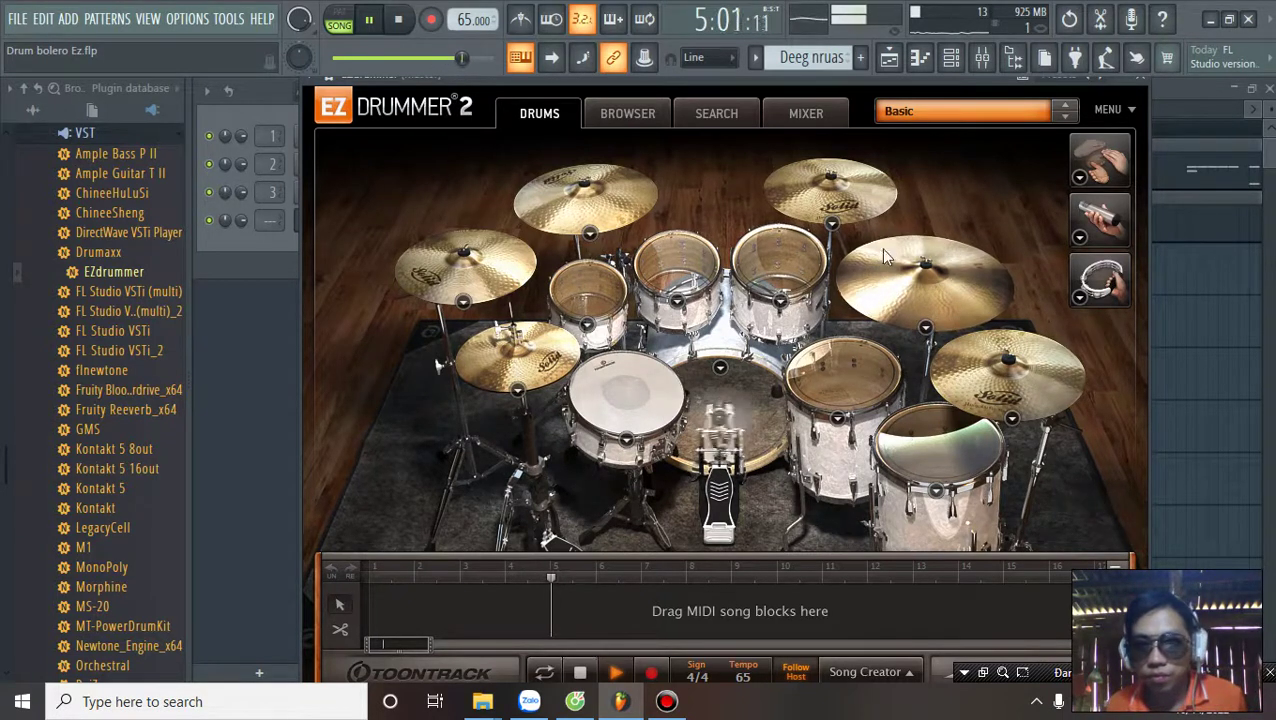
key("space")
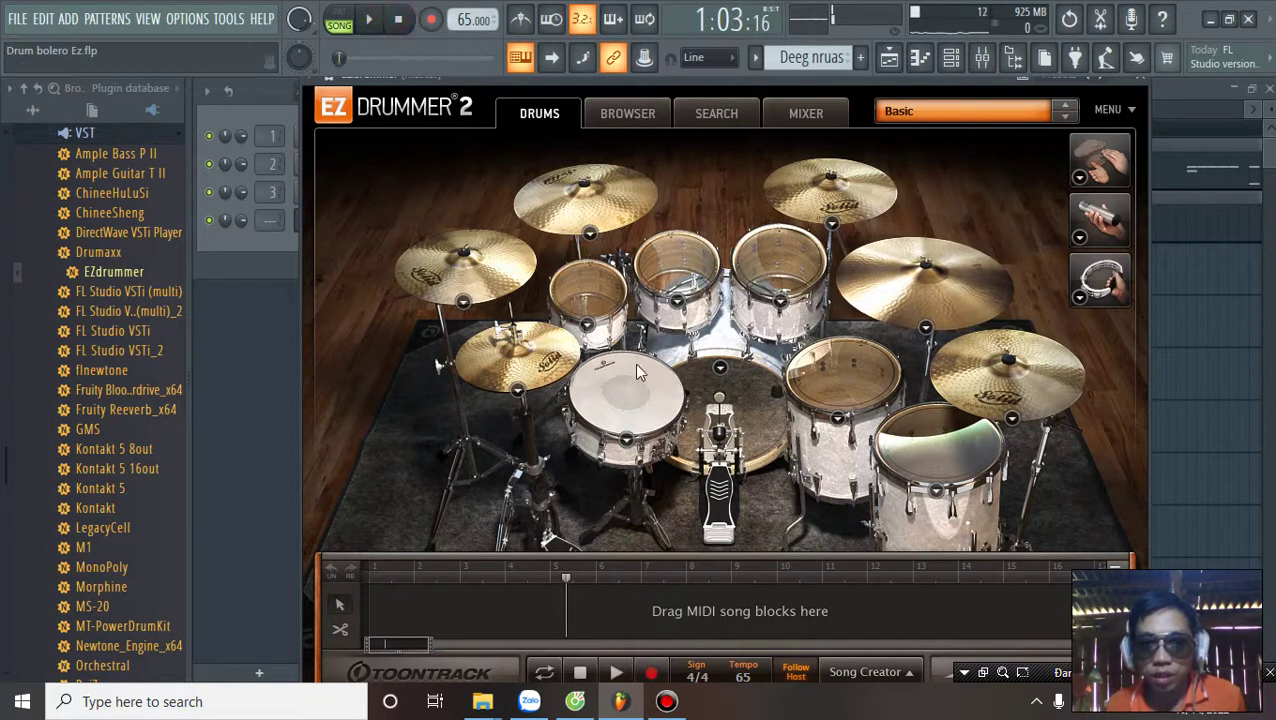
Step: Play the arrangement from the start of the song, first with the kit open and again in the playlist up to bar 4
left_click(402, 24)
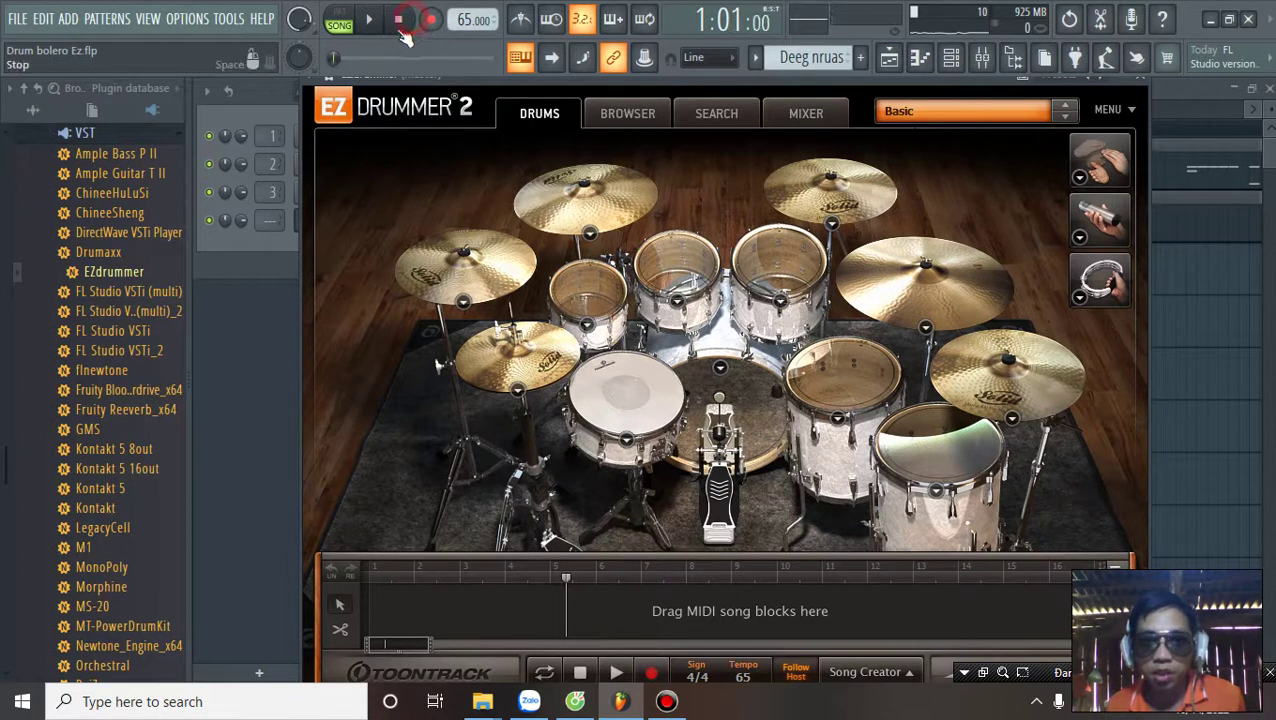
left_click(375, 23)
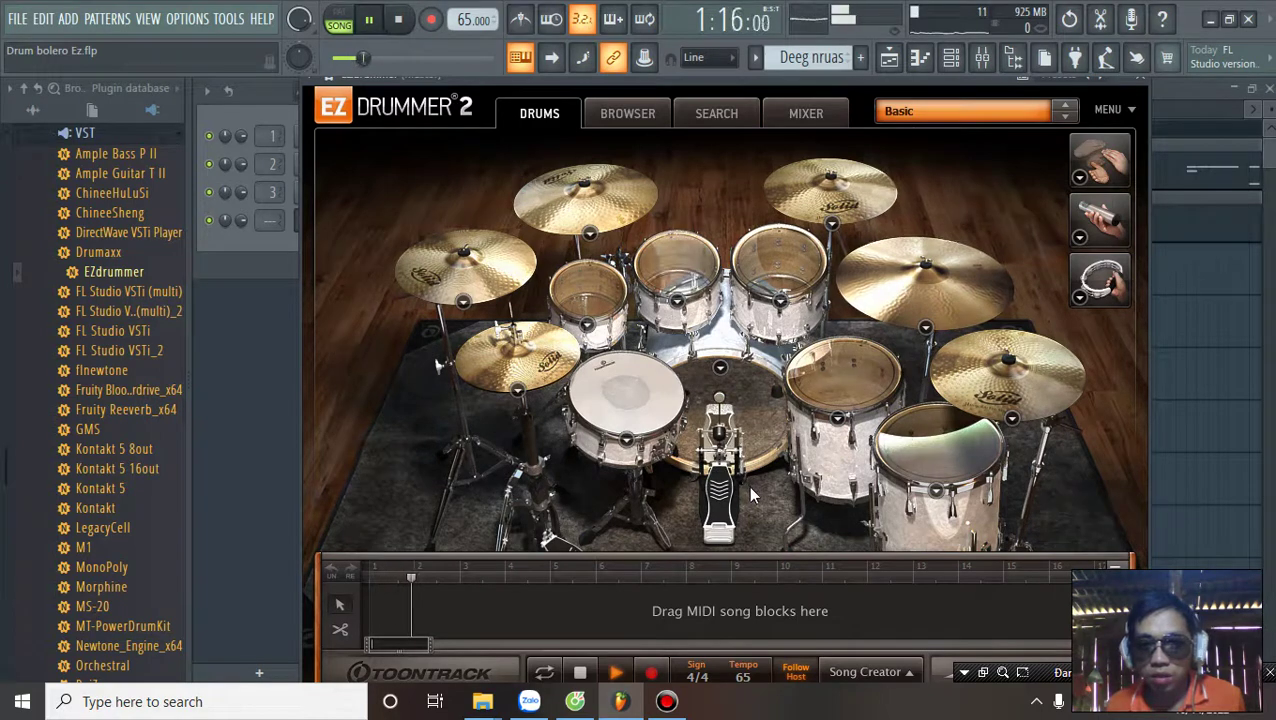
left_click(1143, 80)
key("F6")
key("space")
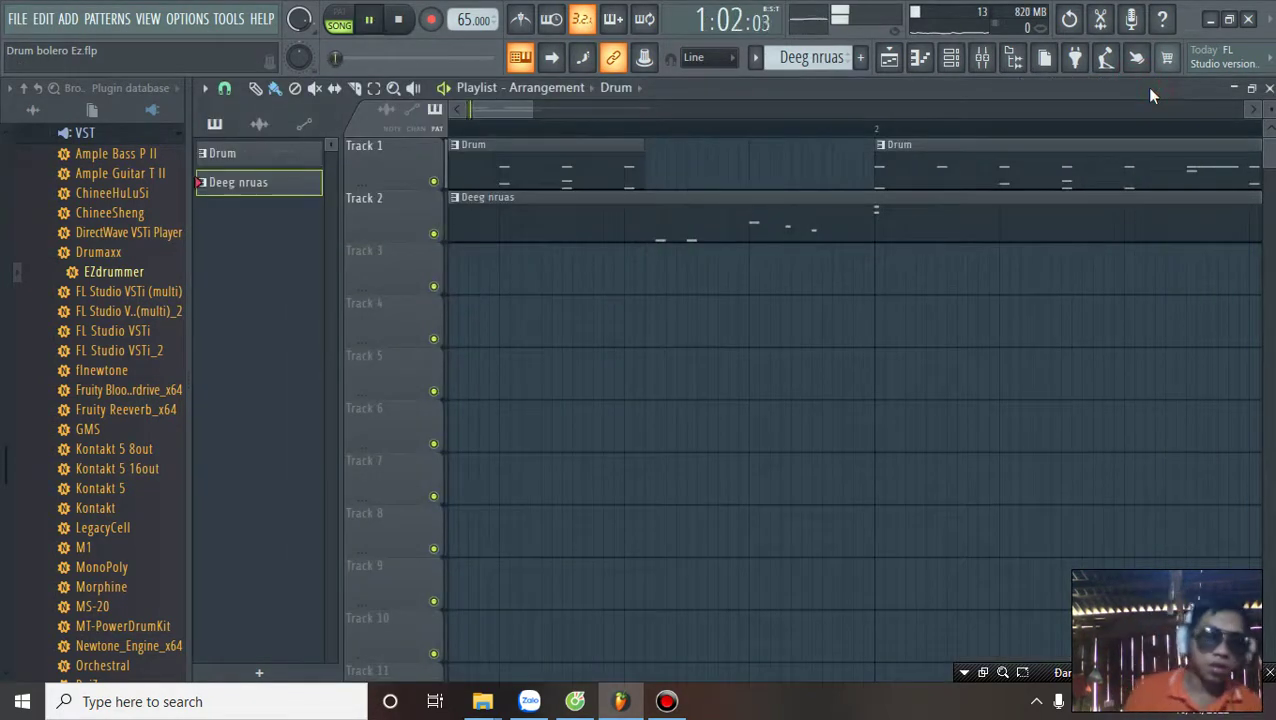
key("space")
key("space")
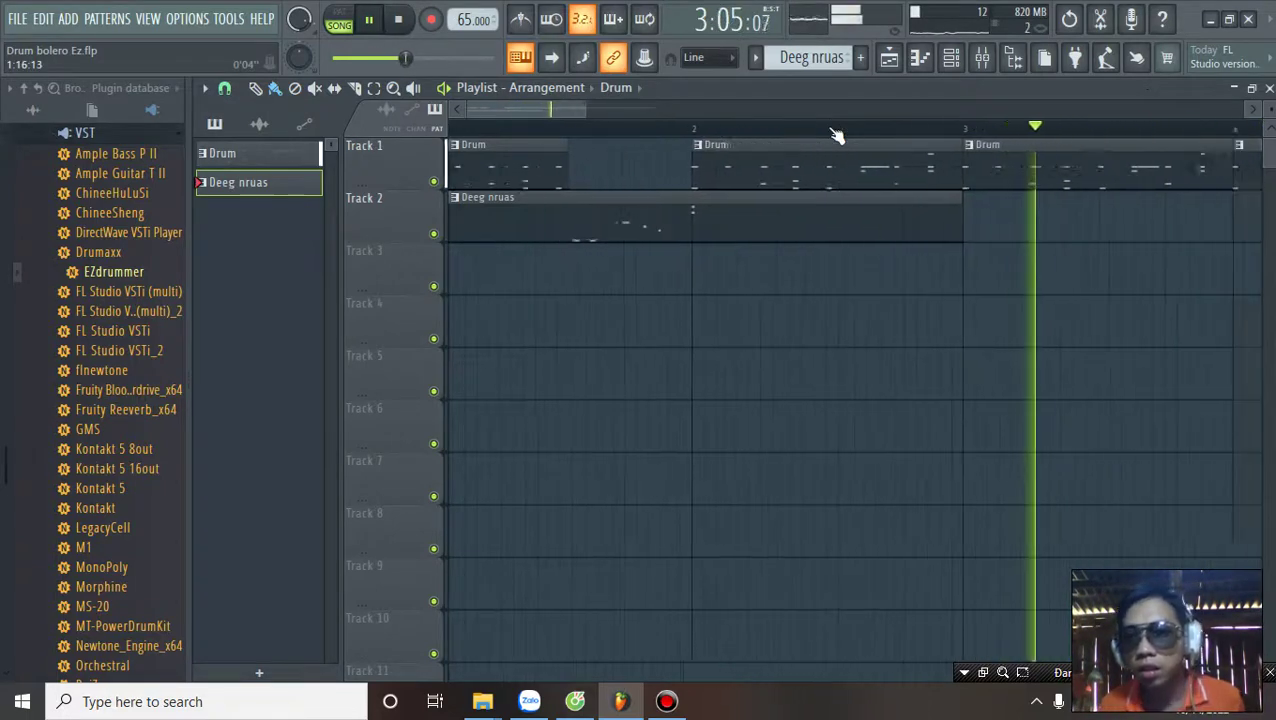
scroll(836, 135, "down", 3)
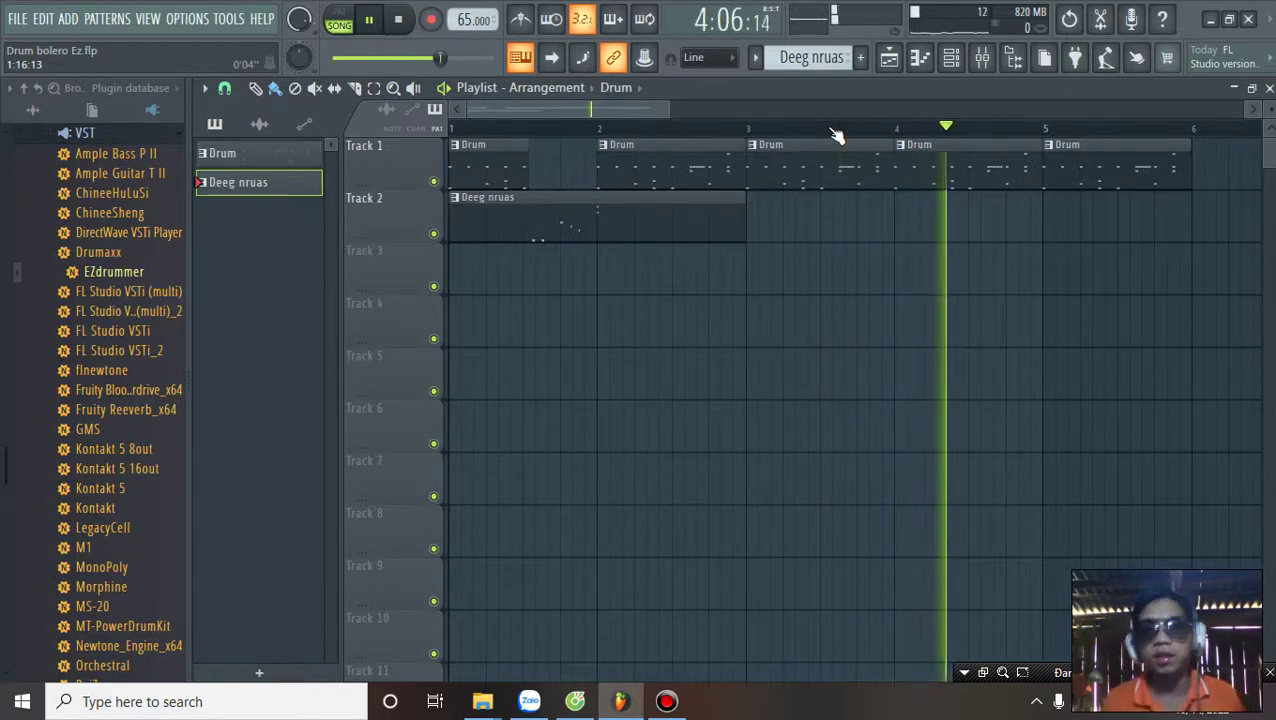
key("space")
scroll(836, 135, "down", 3)
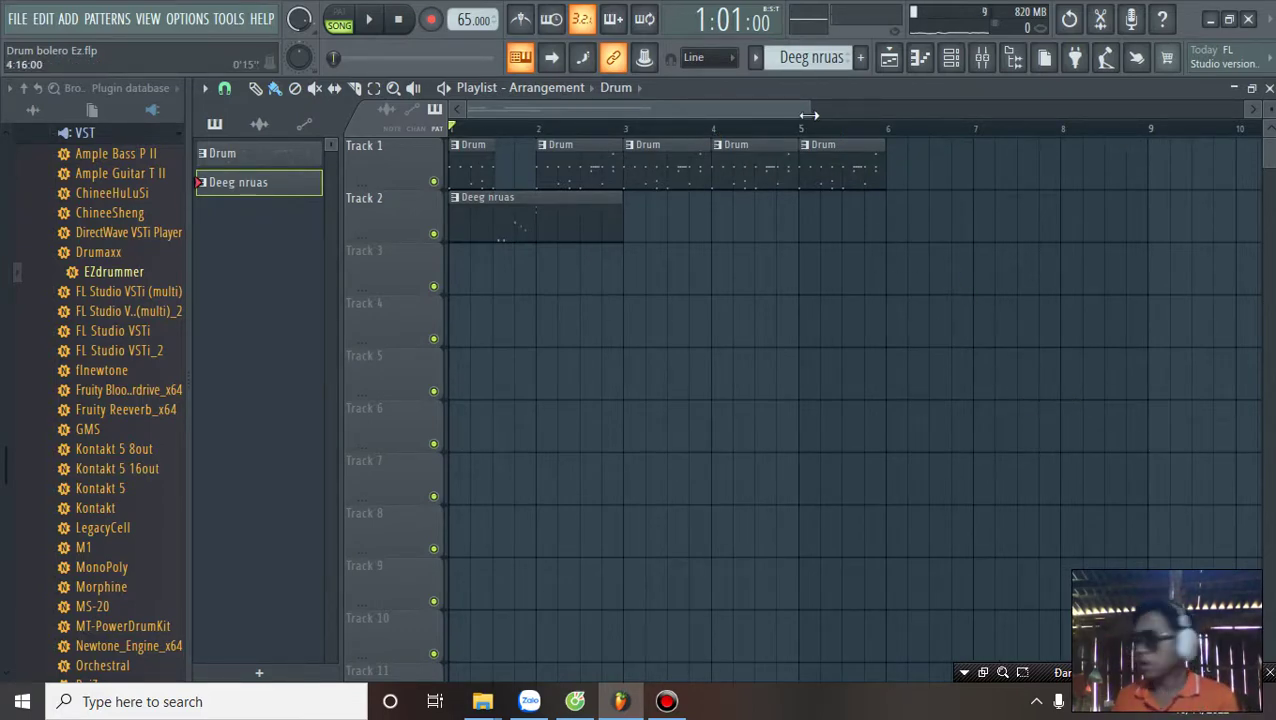
left_click_drag(808, 115, 840, 115)
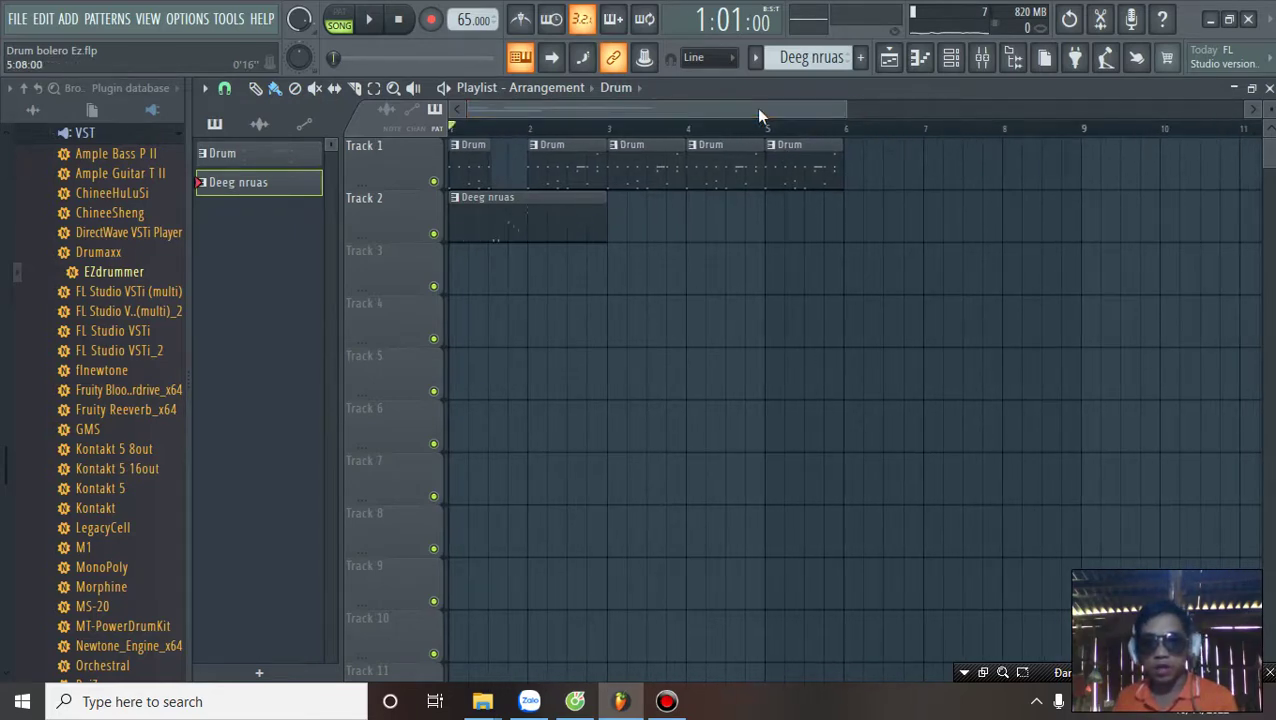
left_click_drag(845, 108, 622, 108)
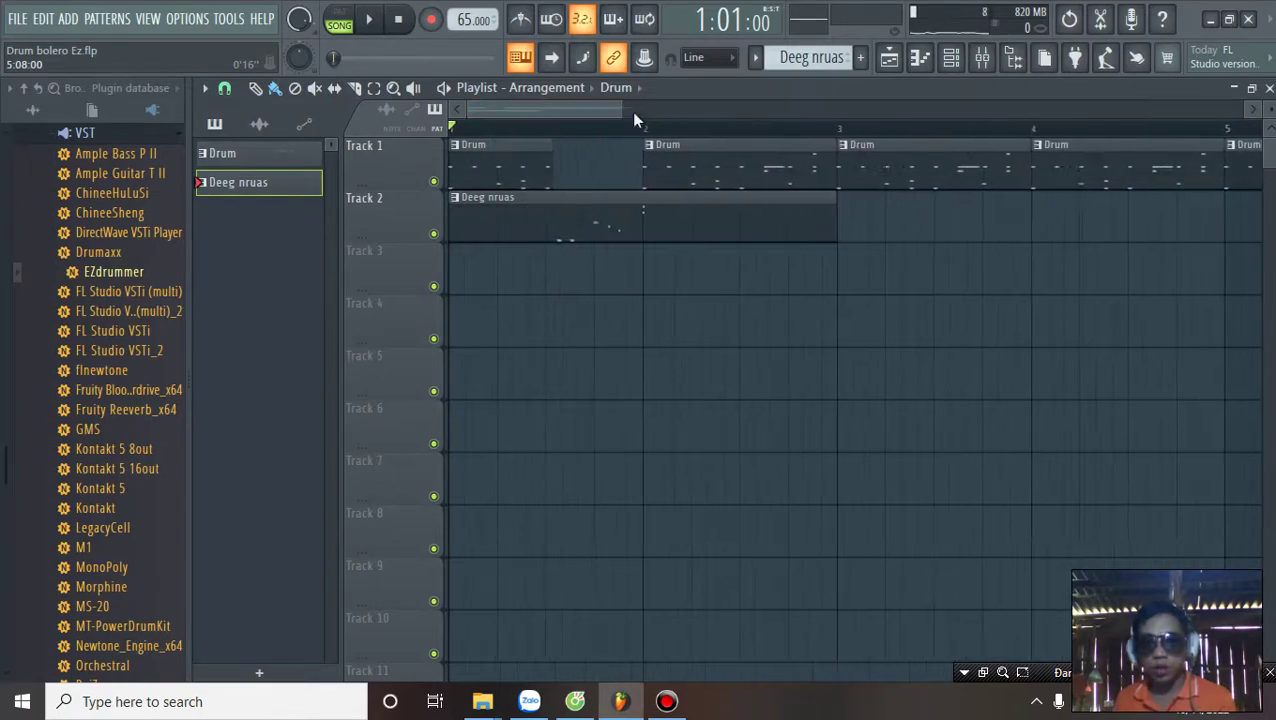
scroll(648, 134, "up", 3)
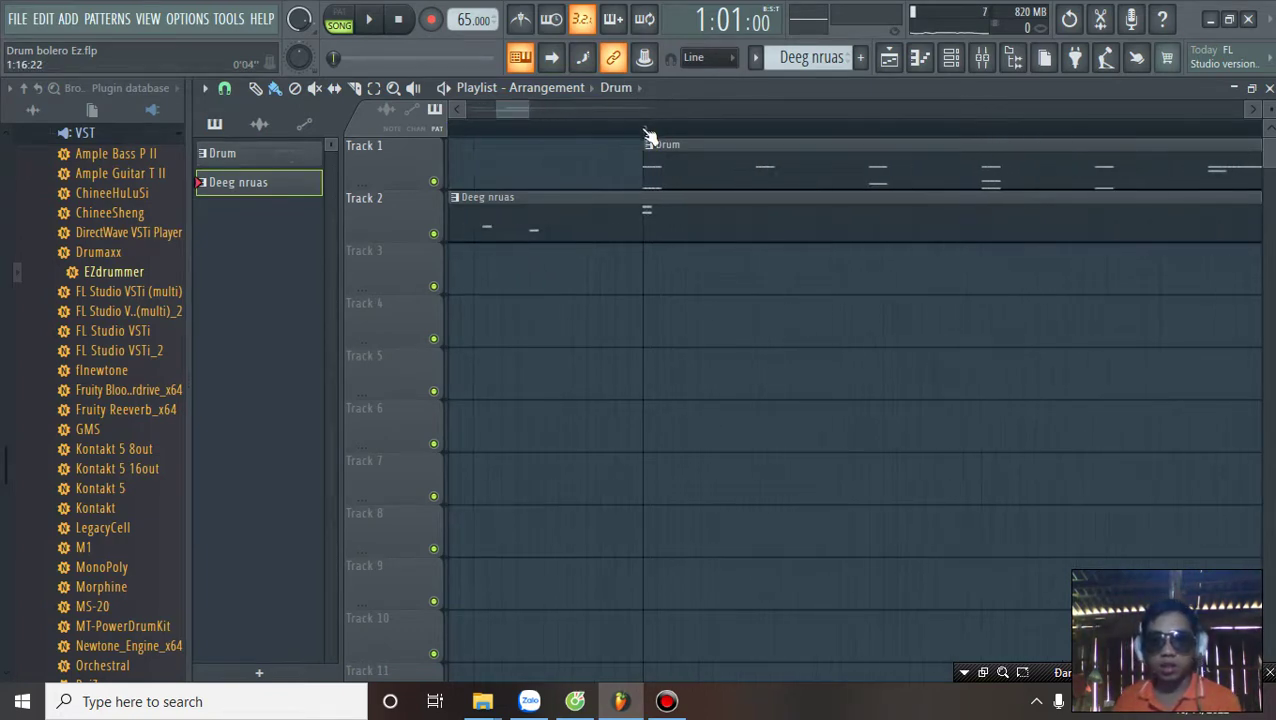
scroll(650, 135, "down", 6)
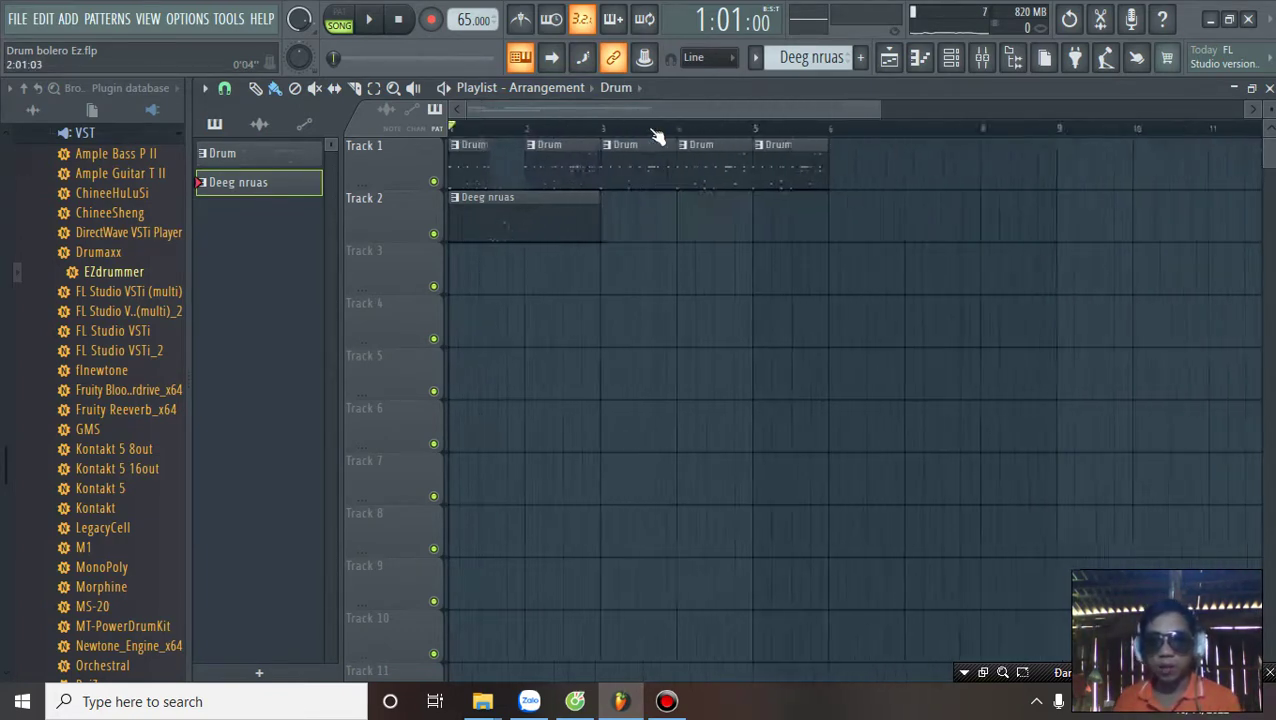
left_click_drag(875, 111, 840, 100)
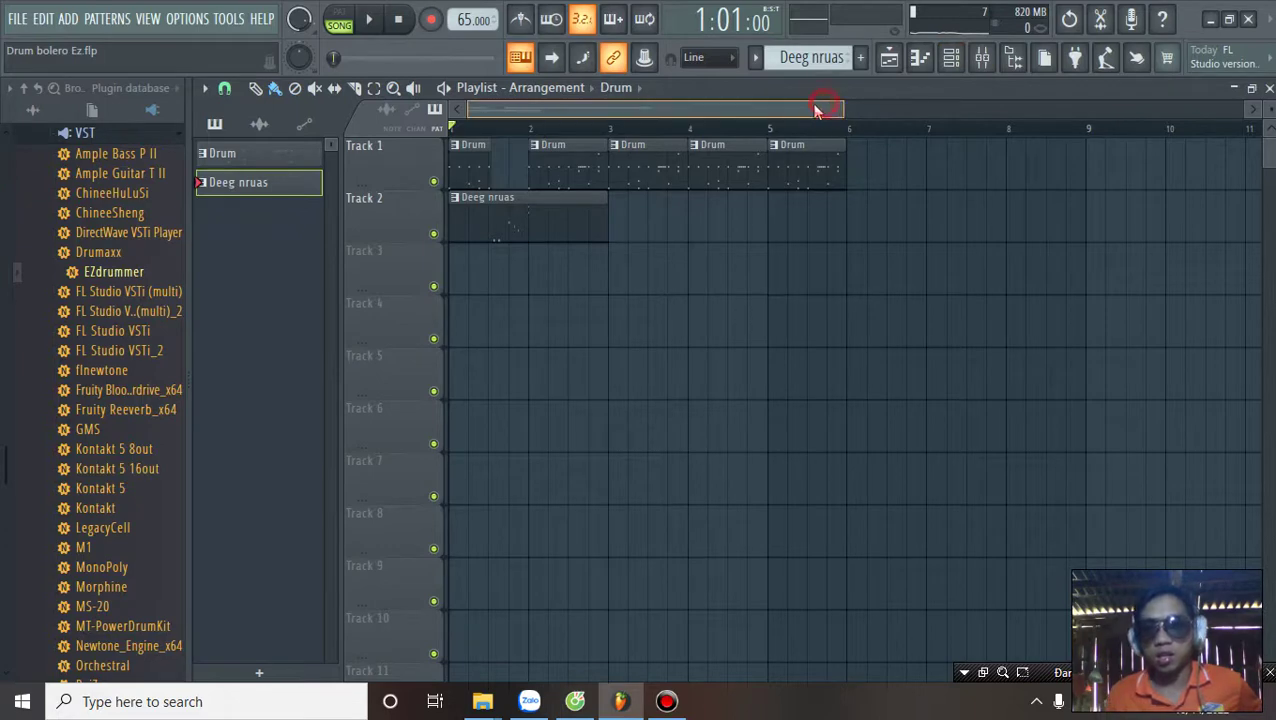
left_click_drag(843, 108, 802, 108)
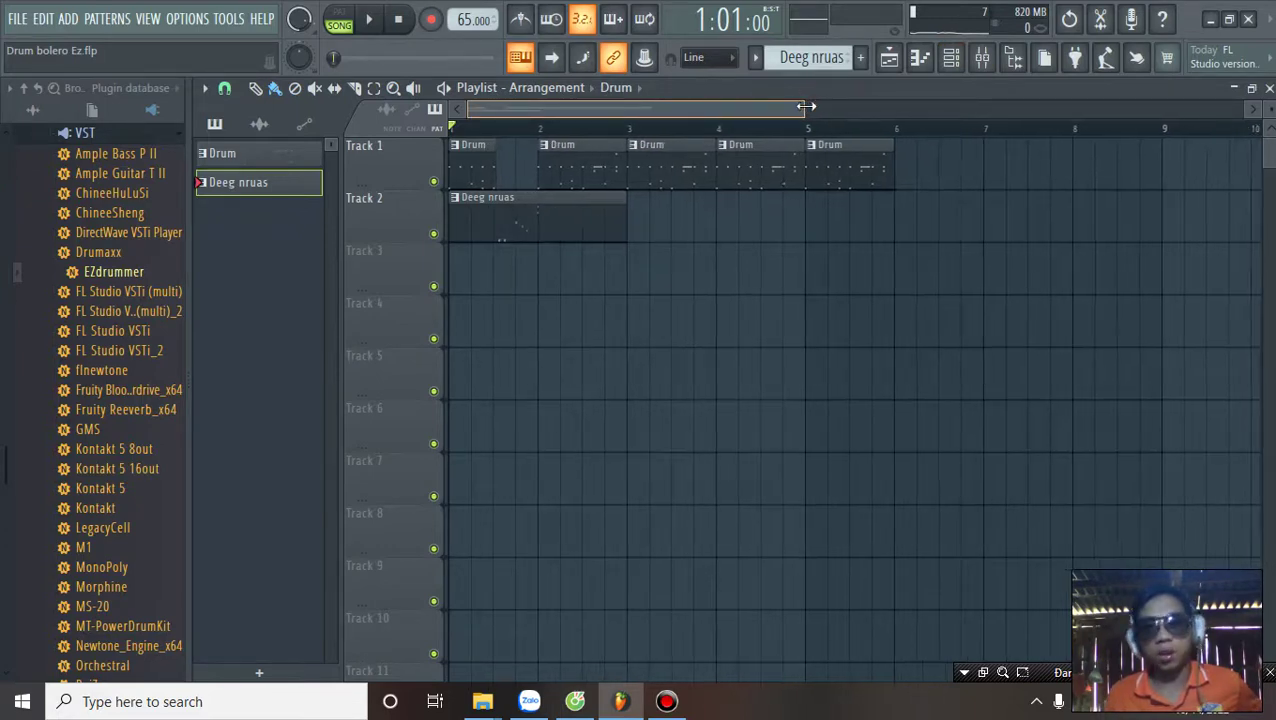
left_click_drag(805, 106, 807, 104)
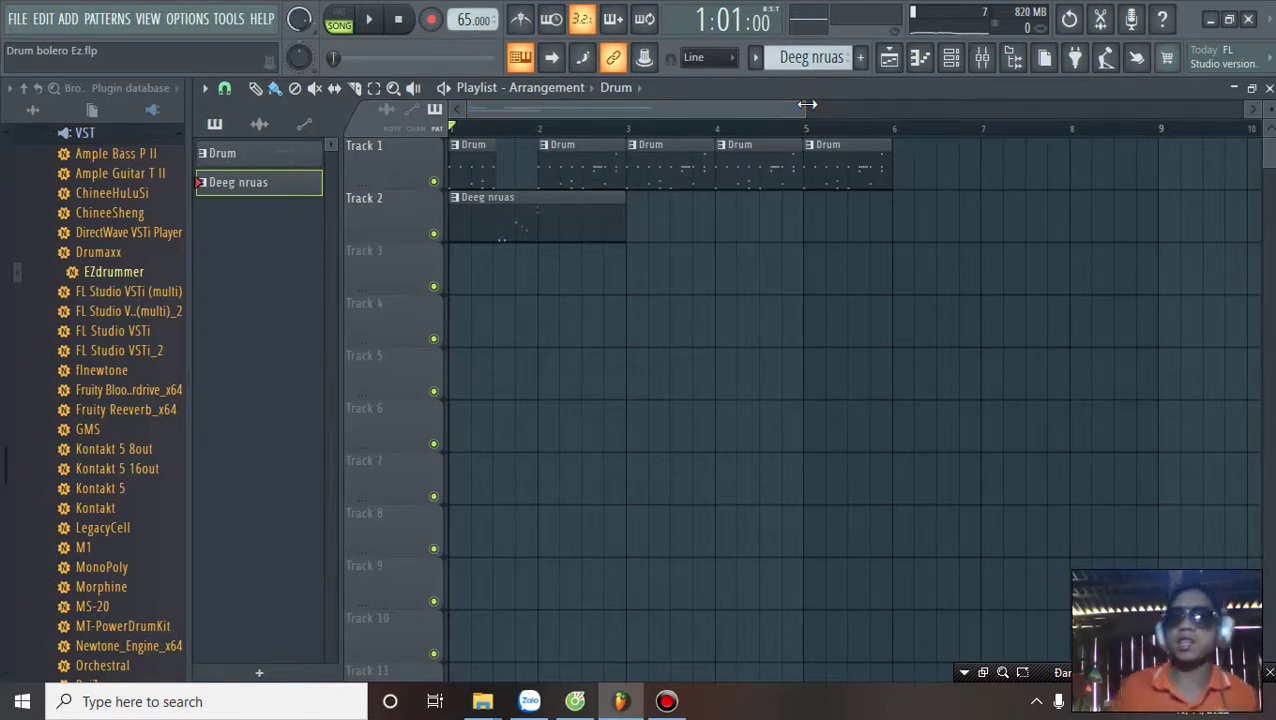
left_click_drag(744, 106, 699, 112)
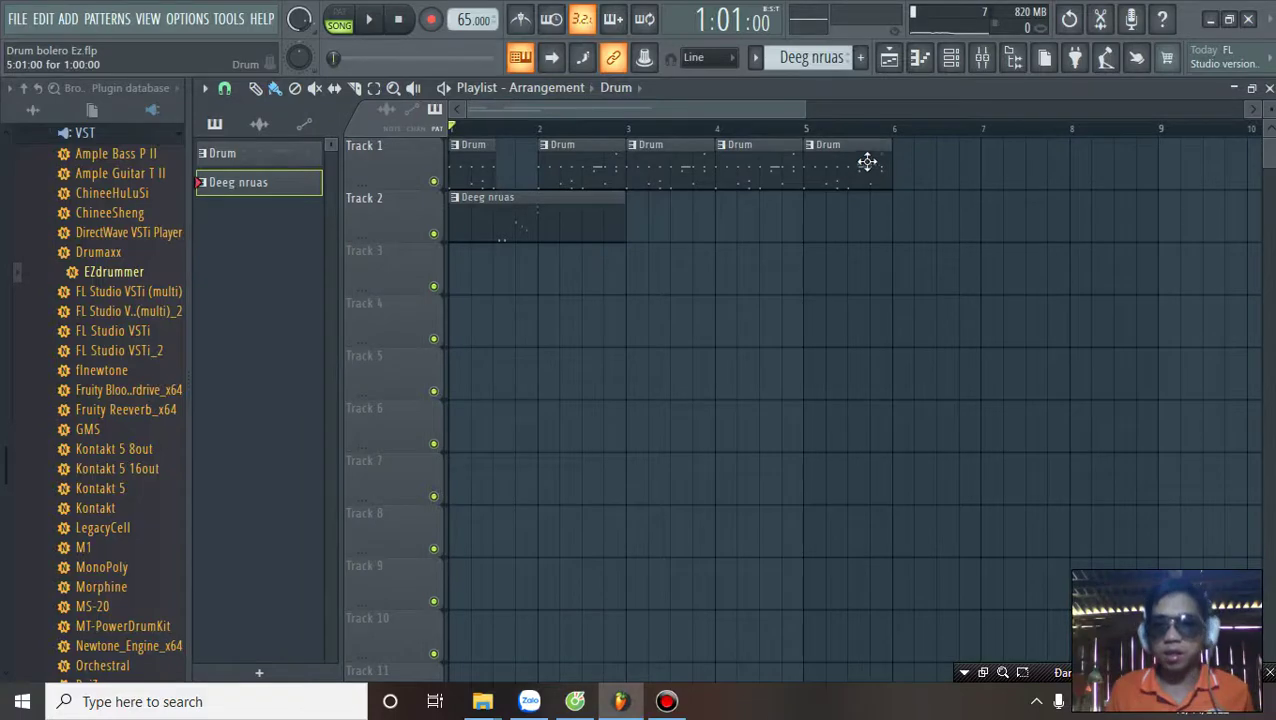